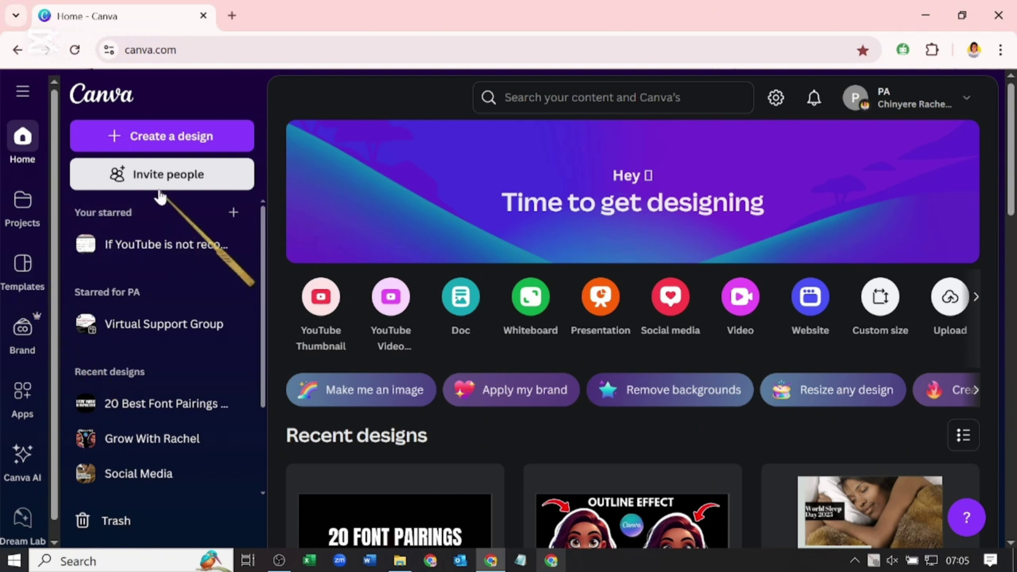
Collapse the side menu and search Canva Templates for "carousel instagram posts".
mouse_move(134, 403)
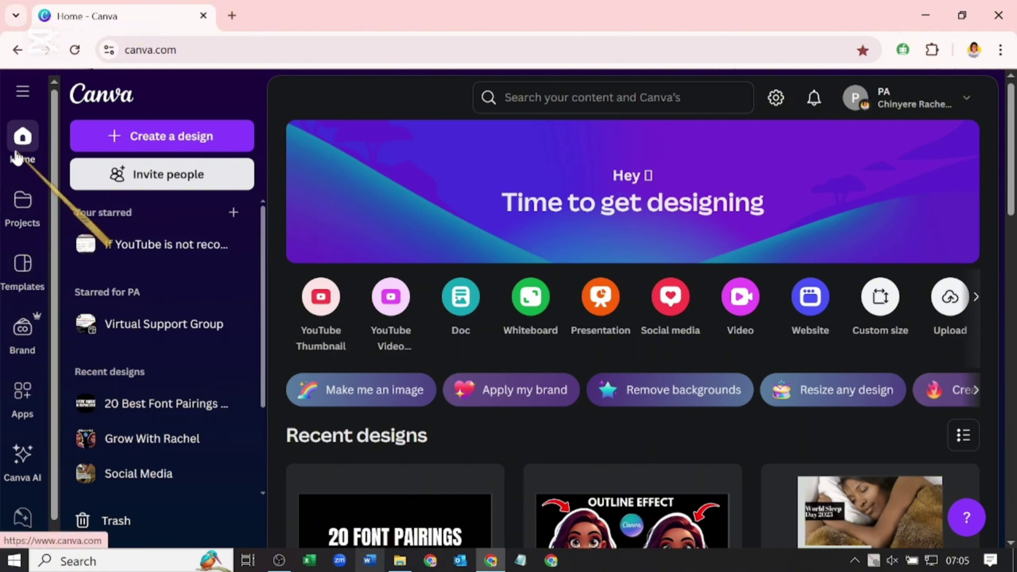
left_click(16, 98)
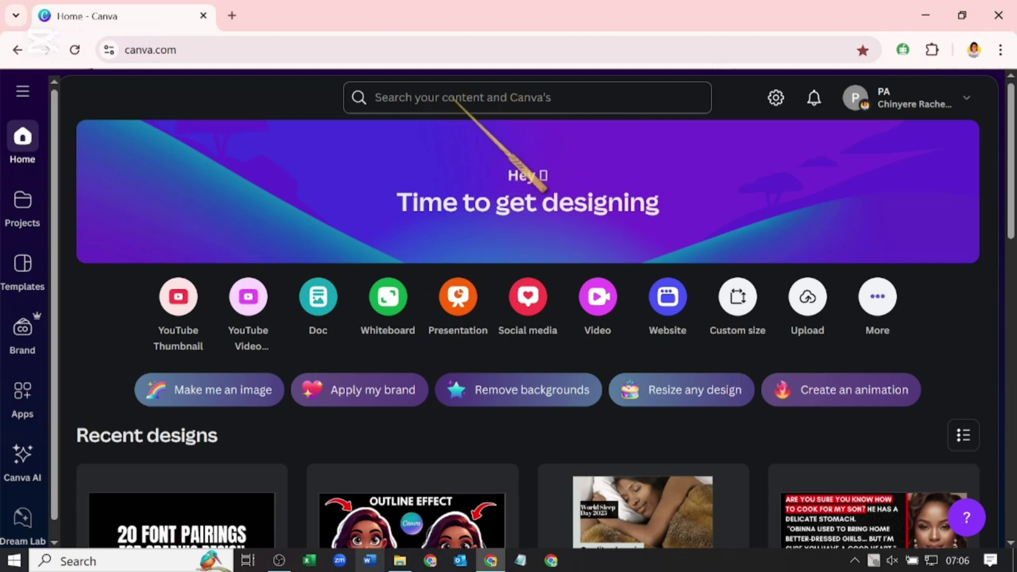
left_click(508, 98)
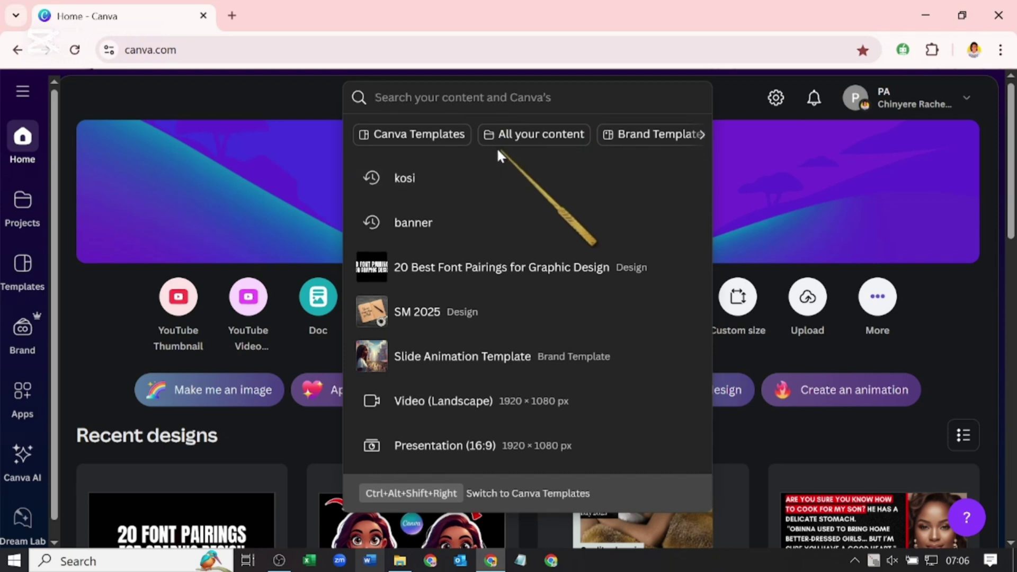
left_click(438, 138)
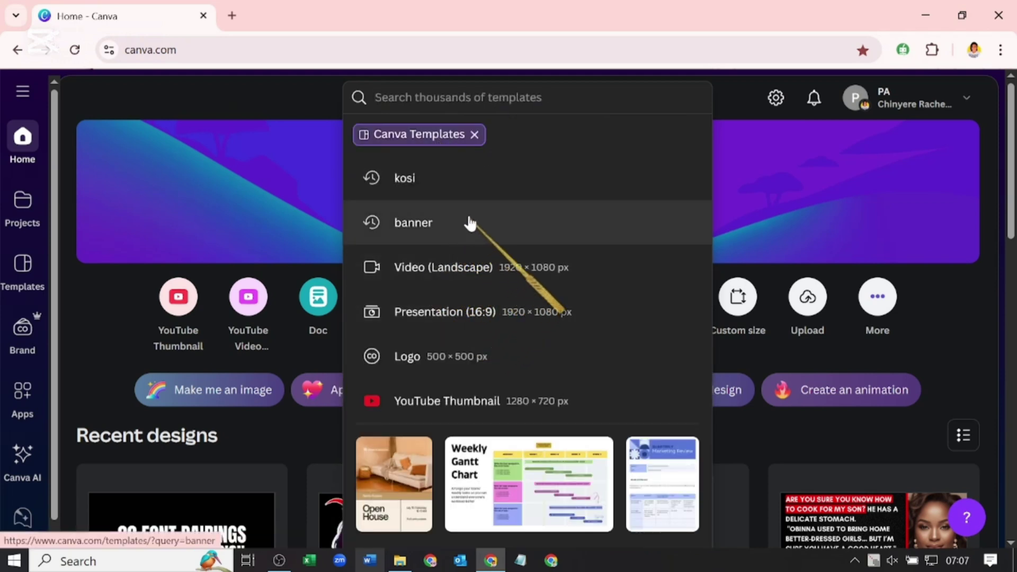
type("carousel")
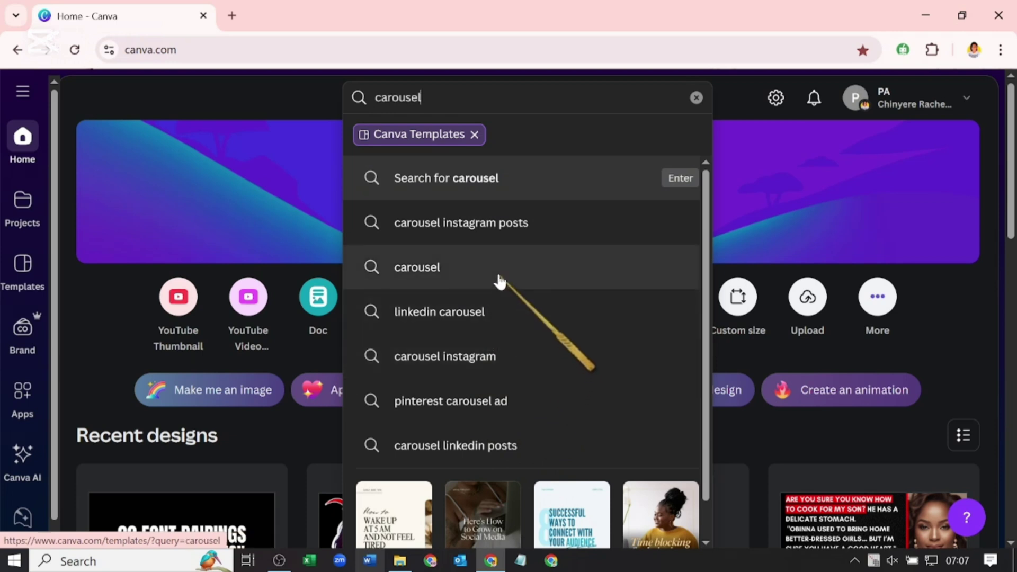
left_click(517, 229)
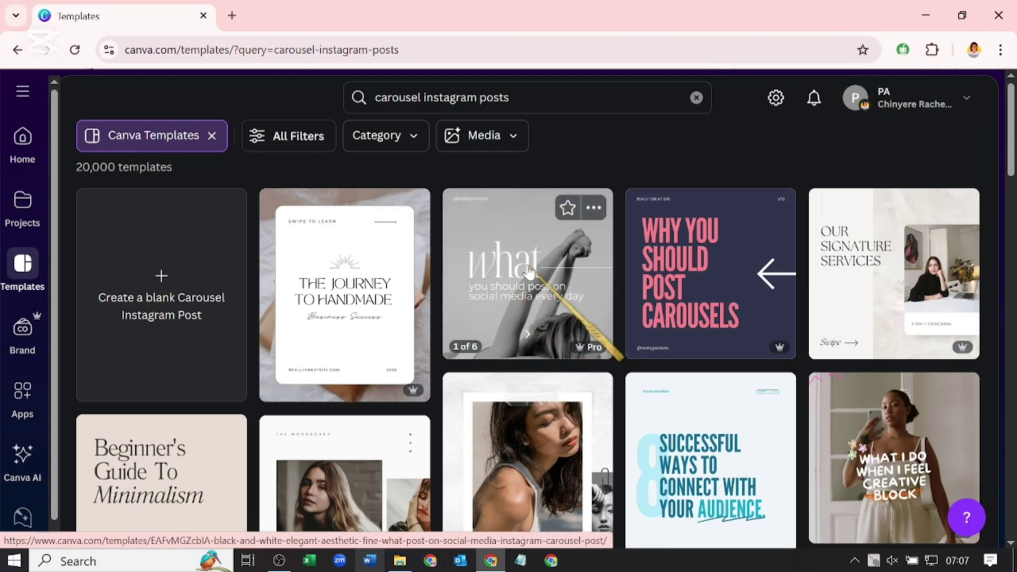
Browse the carousel templates and review the available style and theme filters, closing the filters without applying any.
scroll(532, 270, "down", 10)
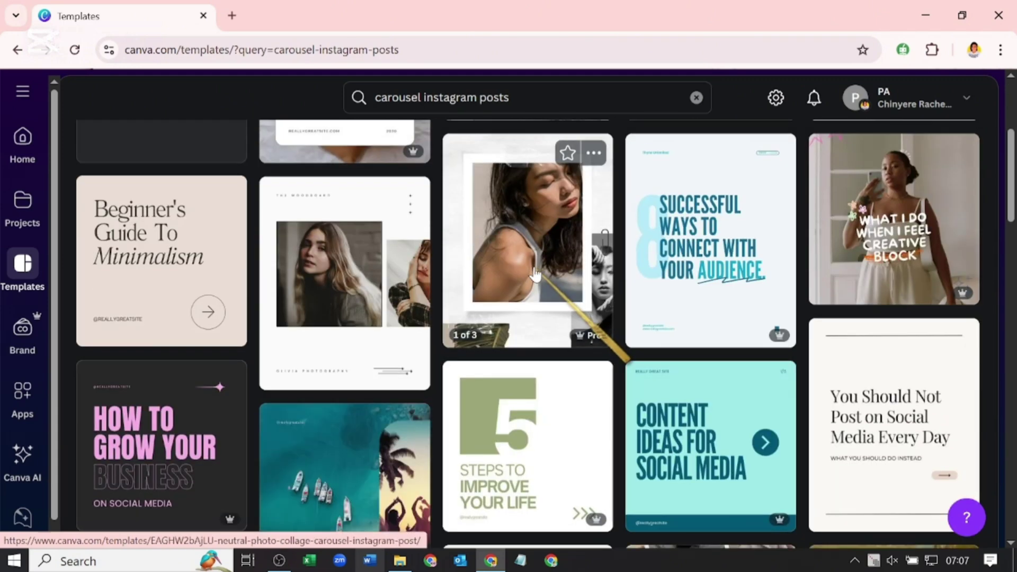
scroll(528, 262, "up", 8)
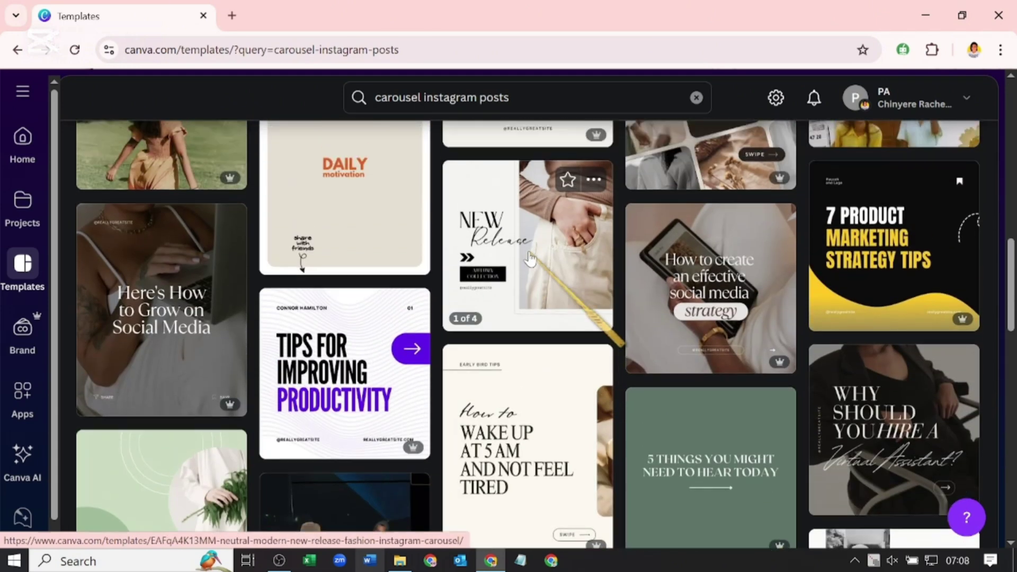
scroll(530, 253, "up", 10)
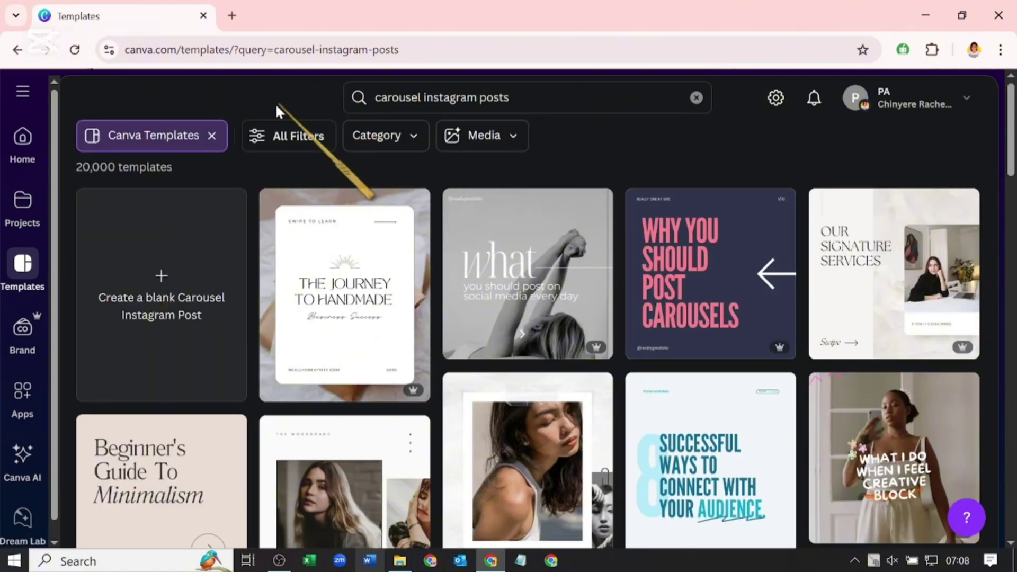
left_click(263, 132)
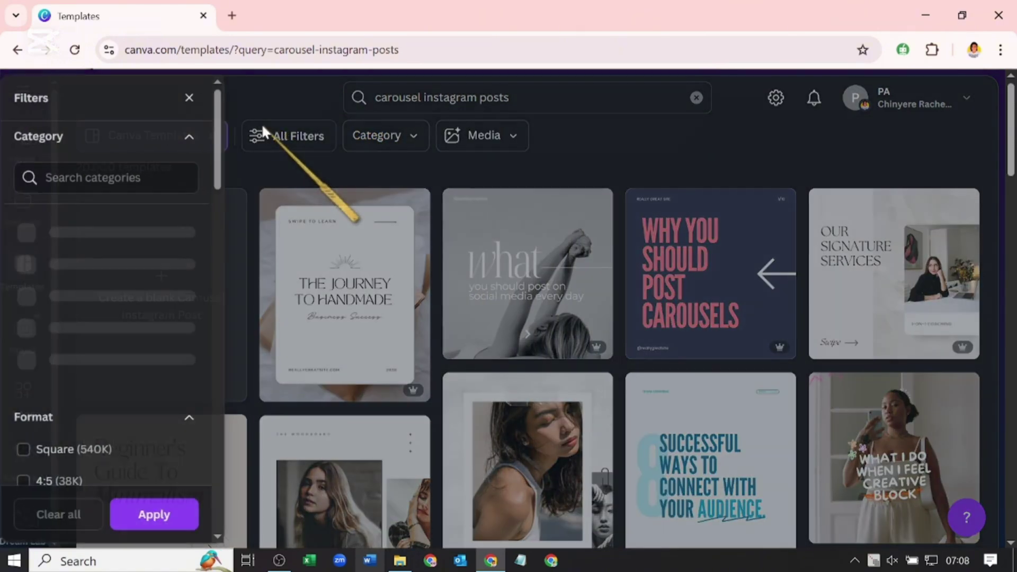
scroll(142, 291, "down", 3)
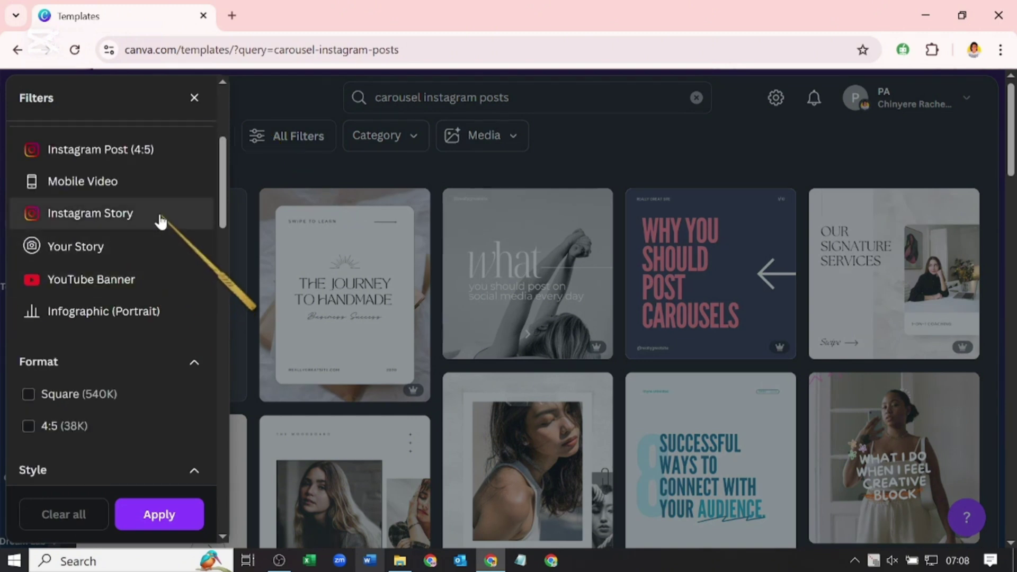
scroll(159, 220, "up", 2)
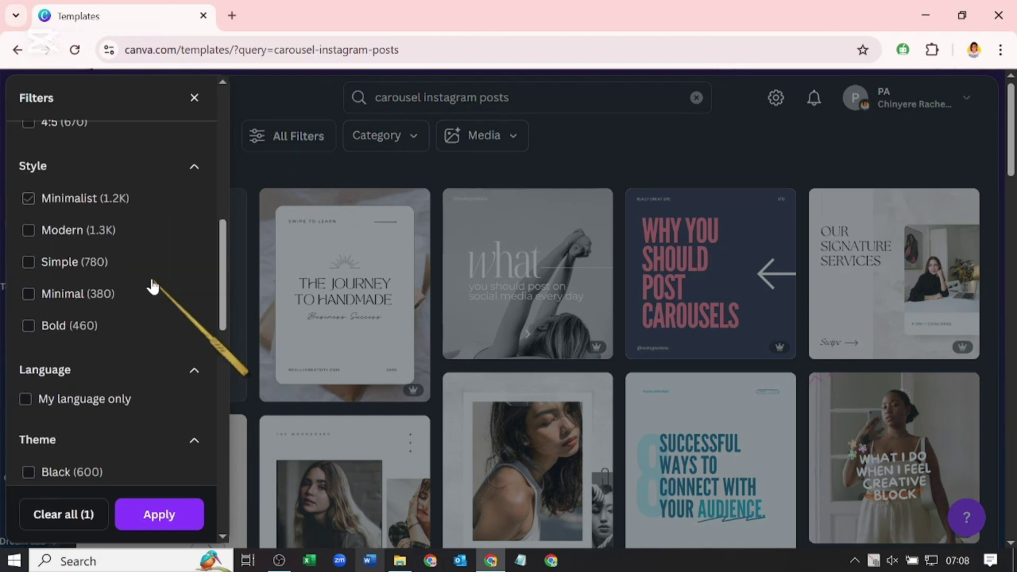
scroll(153, 286, "down", 1)
left_click(154, 285)
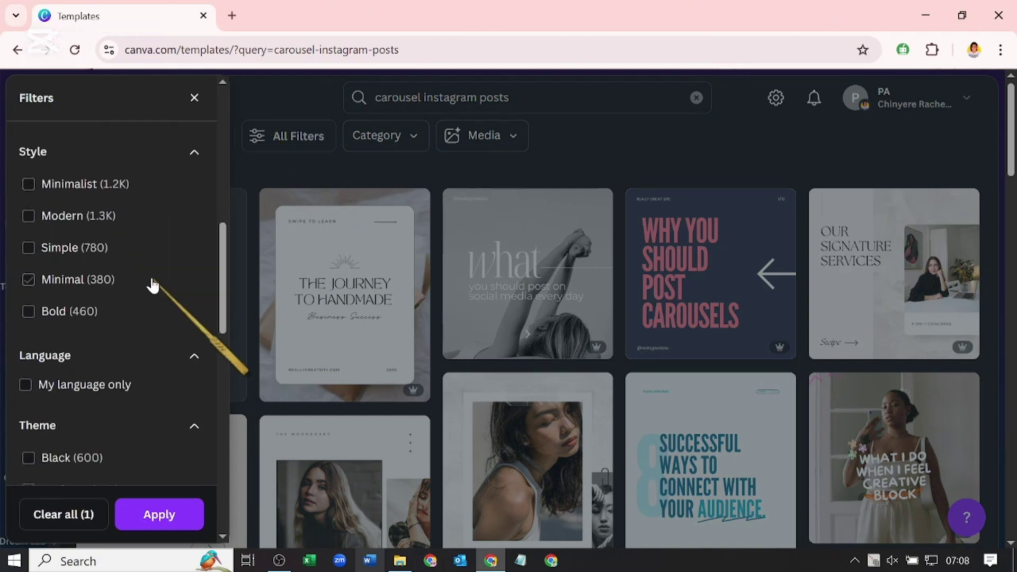
left_click(149, 241)
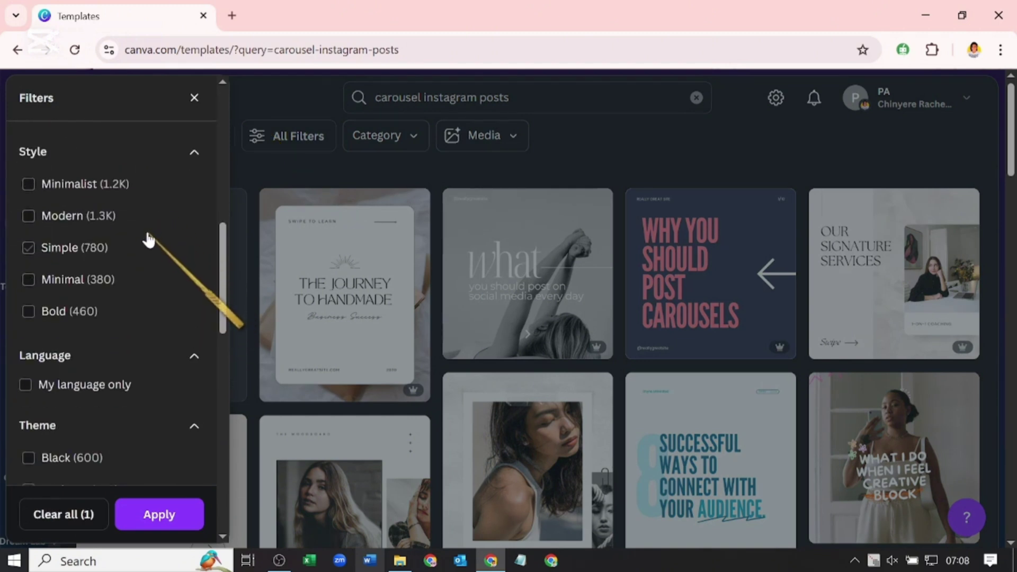
left_click(165, 212)
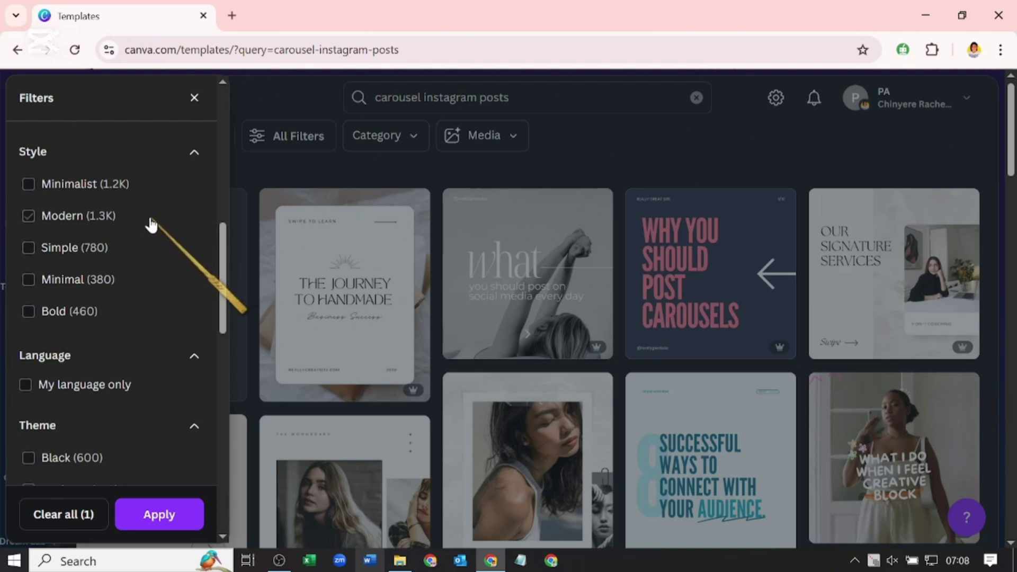
scroll(114, 351, "down", 3)
scroll(113, 348, "up", 2)
scroll(113, 348, "down", 1)
left_click(116, 347)
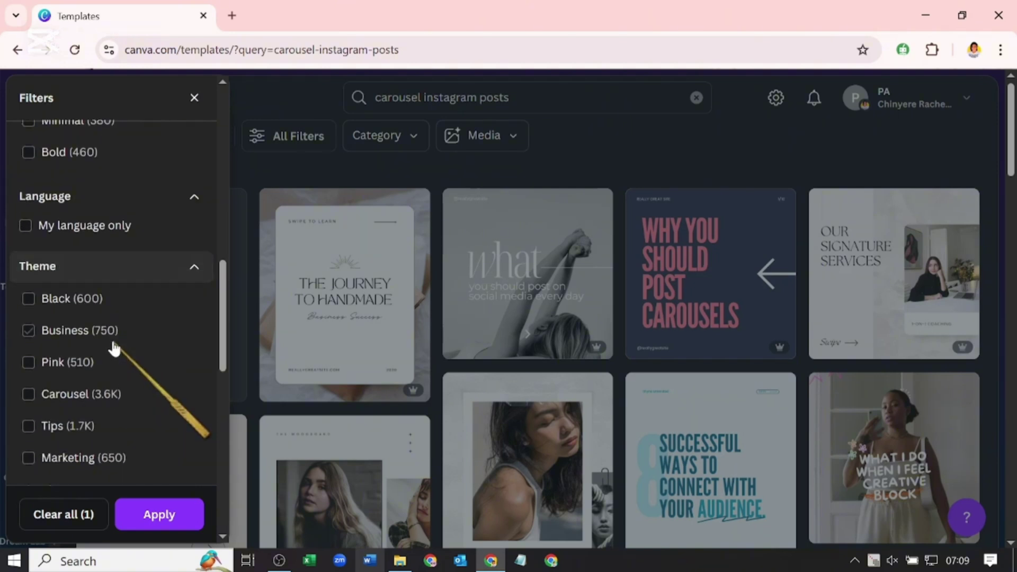
left_click(147, 299)
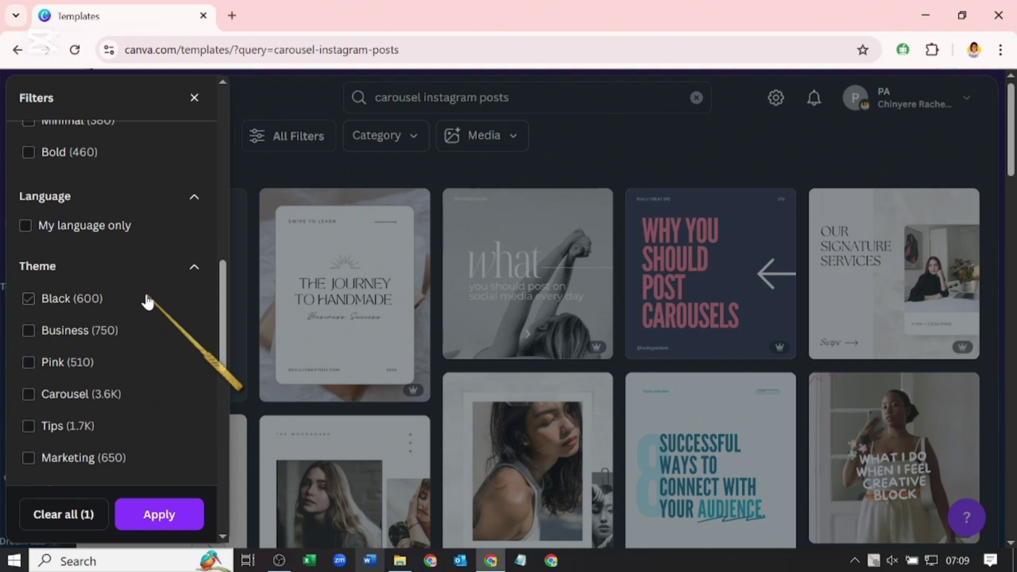
left_click(103, 516)
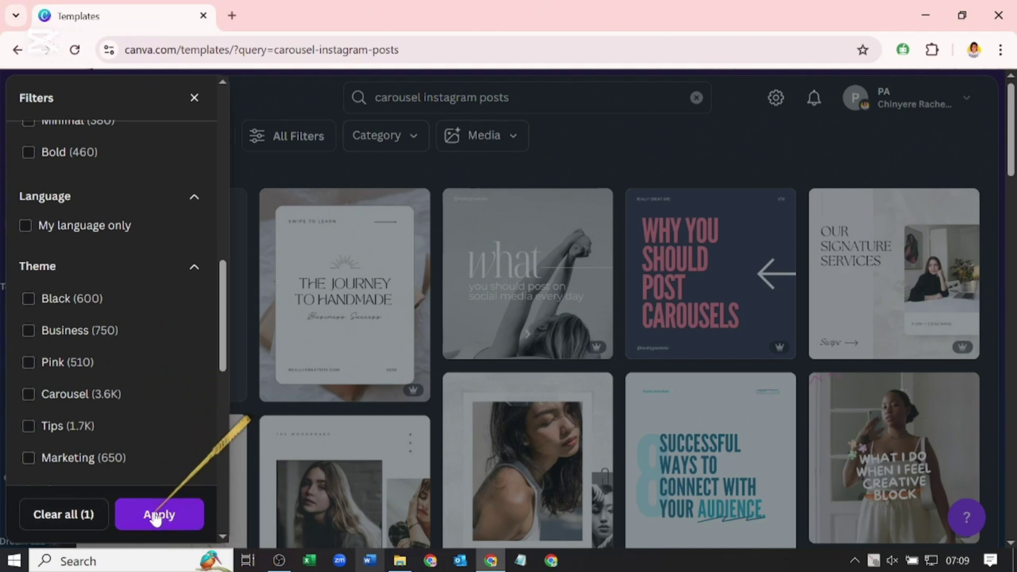
left_click(175, 458)
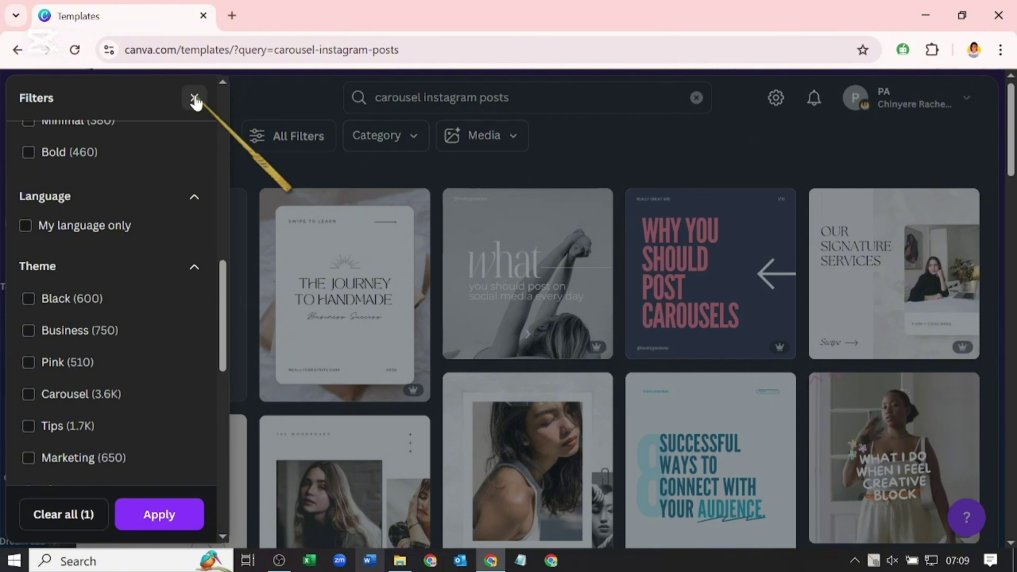
left_click(195, 99)
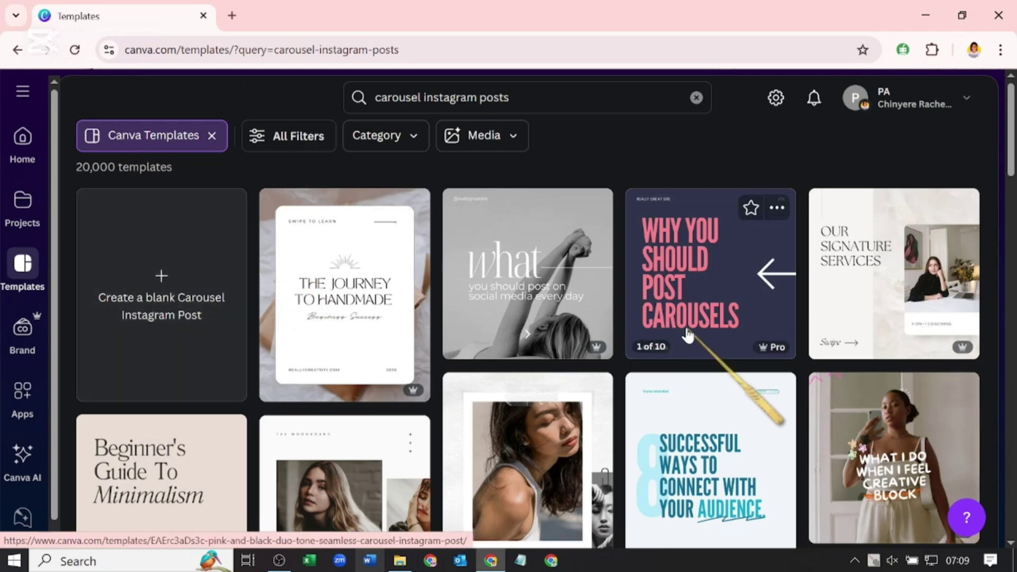
Preview the Beige Brown Minimalist Year in Review Carousel Instagram Post template and view its remaining slides.
scroll(688, 334, "down", 4)
scroll(688, 328, "down", 4)
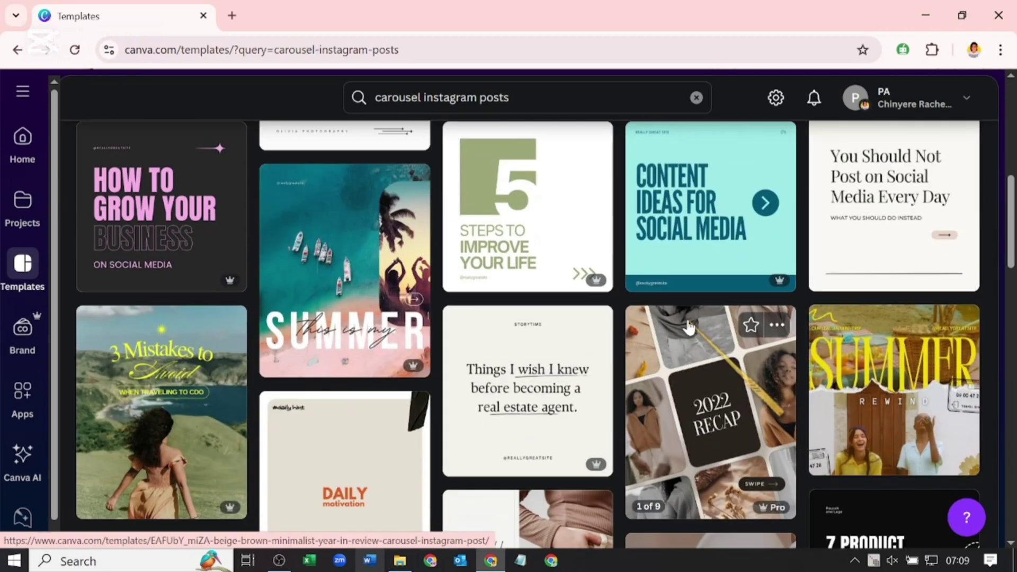
scroll(687, 325, "down", 3)
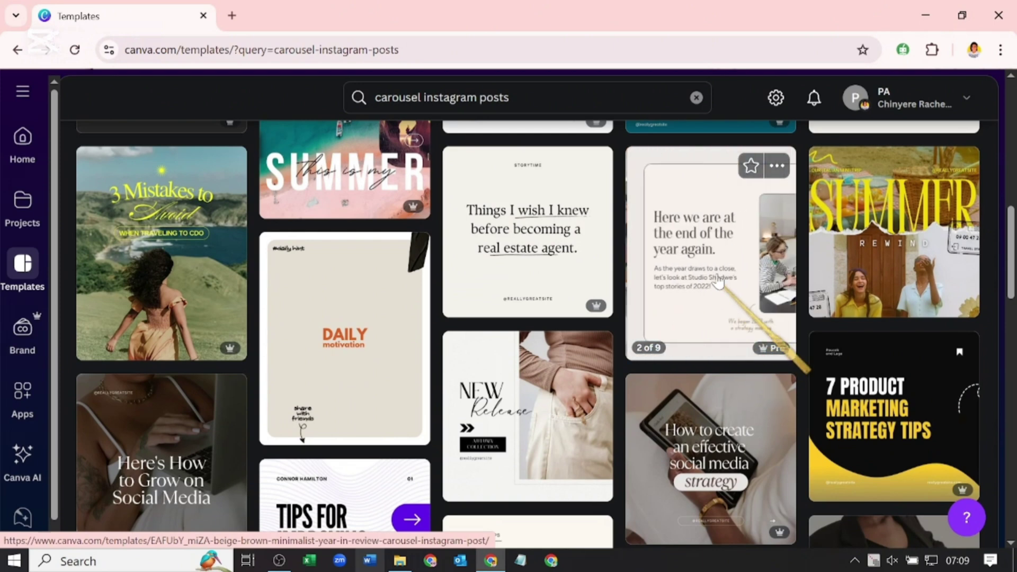
scroll(666, 362, "down", 2)
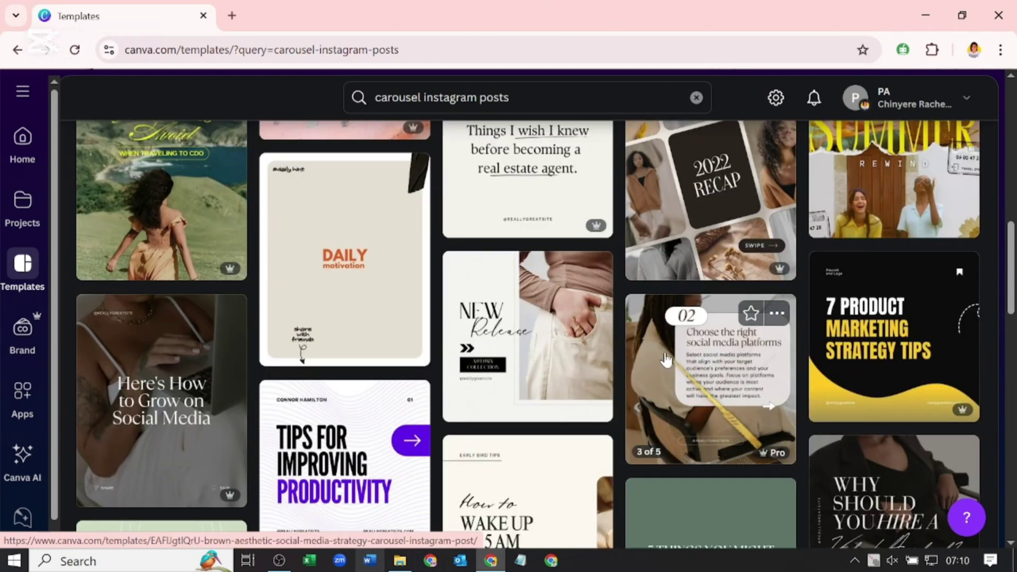
scroll(672, 355, "down", 4)
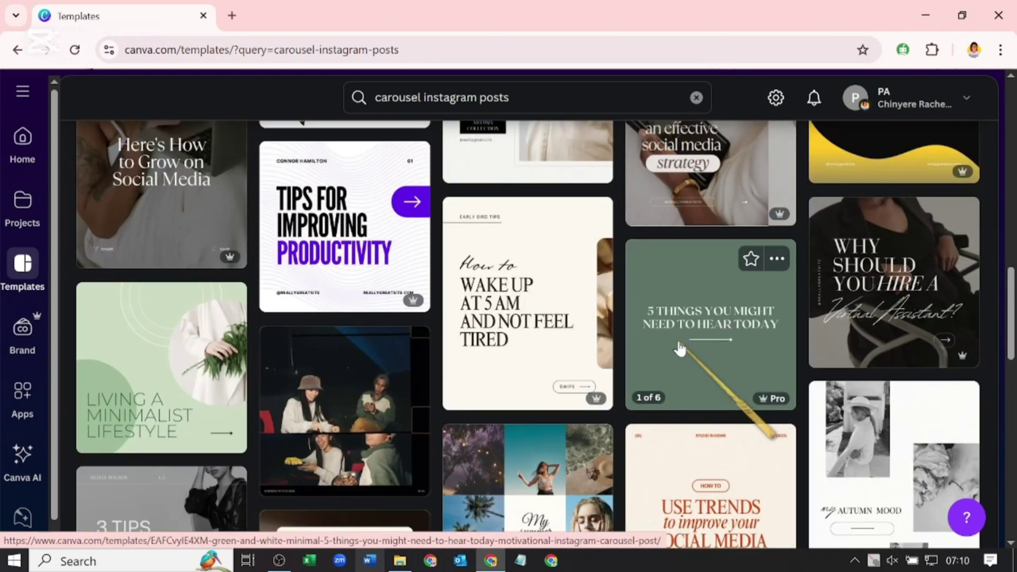
scroll(679, 348, "up", 5)
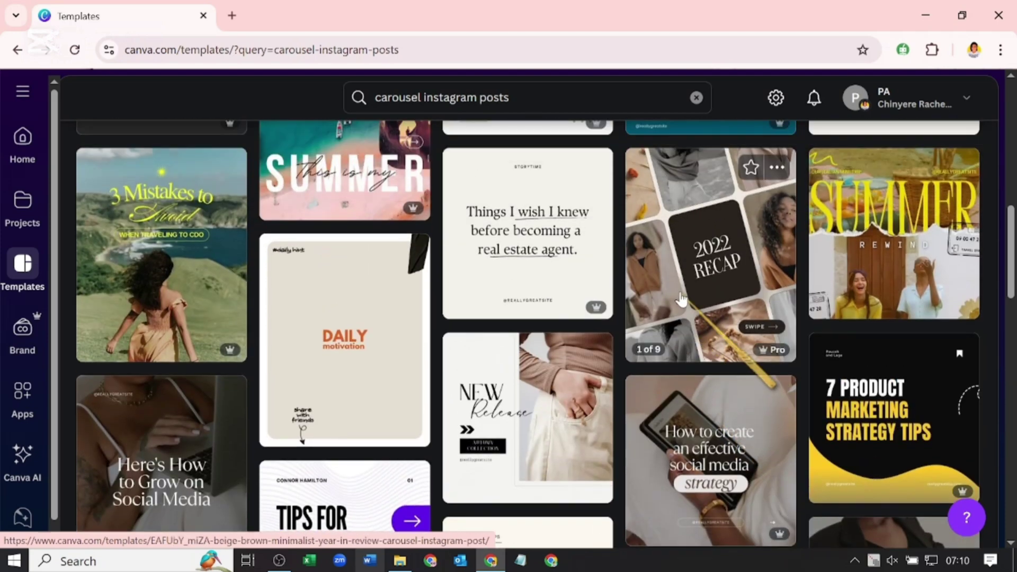
left_click(683, 296)
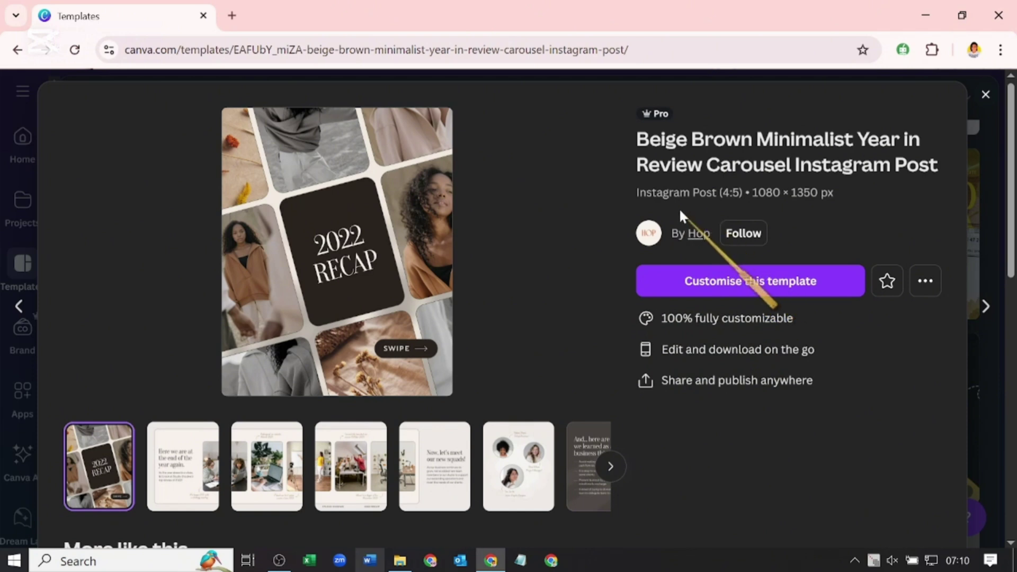
mouse_move(655, 115)
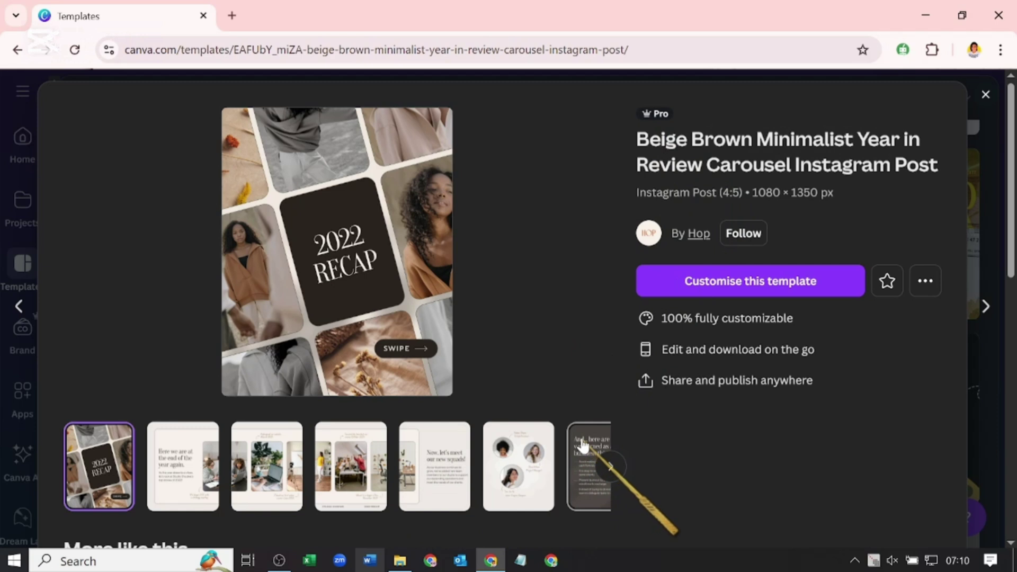
left_click(613, 466)
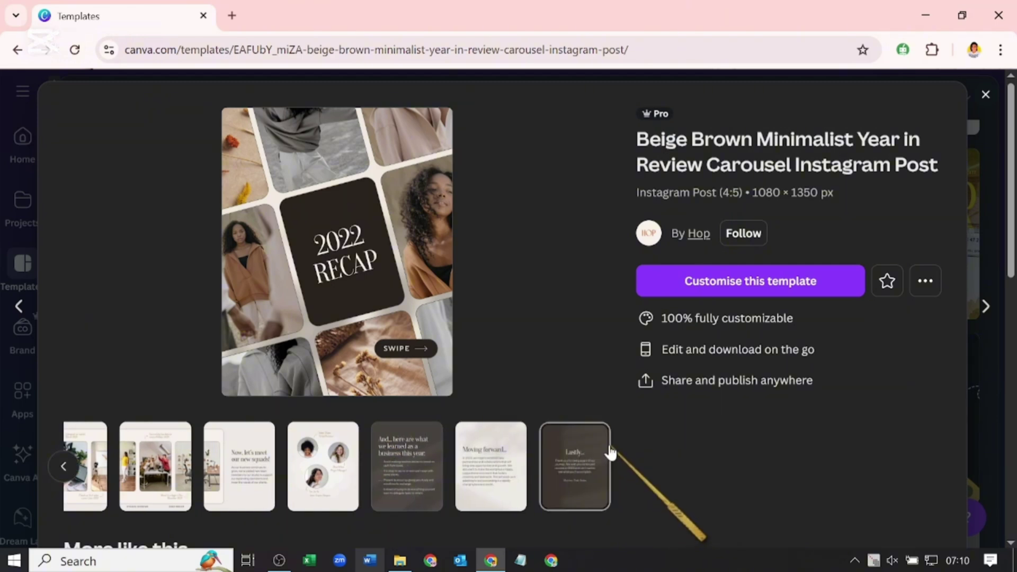
Choose the Black Colorful Brush Strokes Photo Gallery Instagram Post among the similar templates and open it for customisation.
scroll(610, 457, "down", 5)
scroll(606, 445, "down", 3)
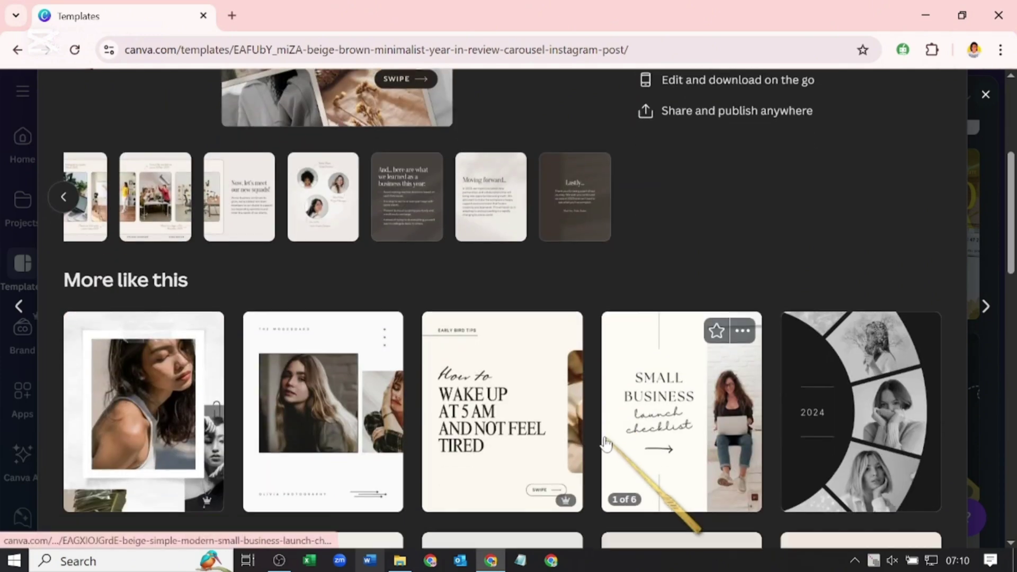
scroll(606, 443, "down", 19)
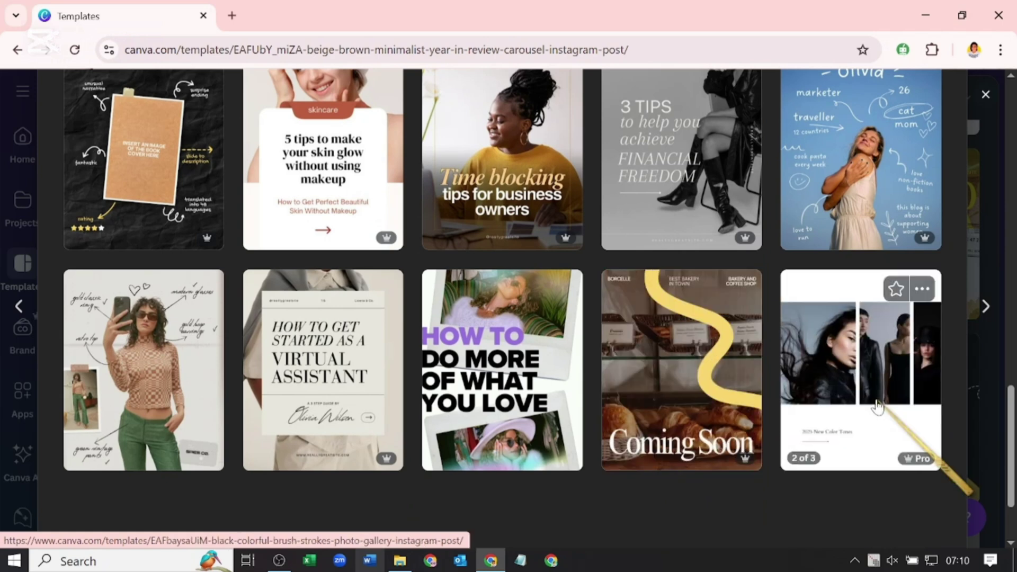
left_click(876, 405)
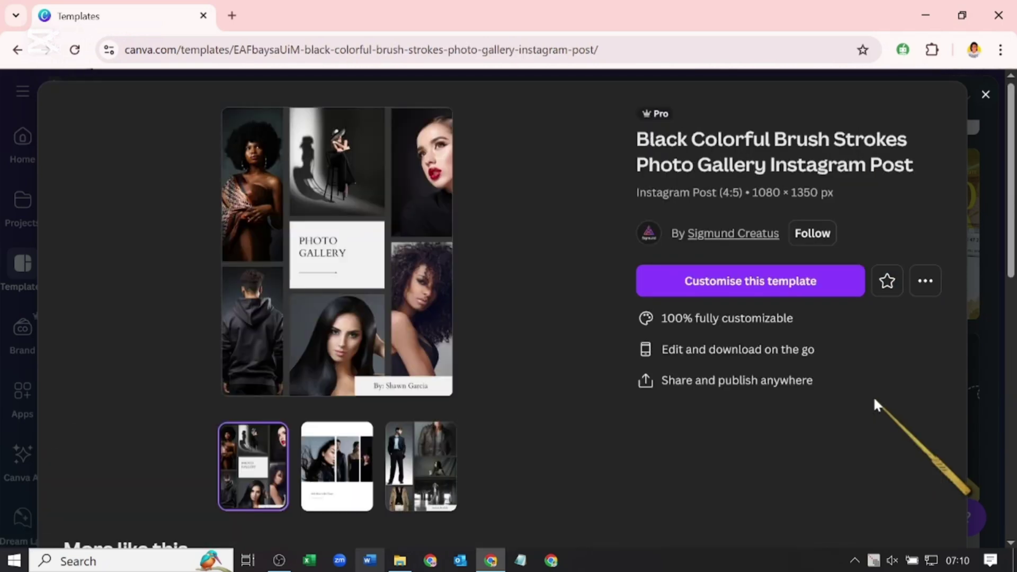
scroll(456, 409, "down", 7)
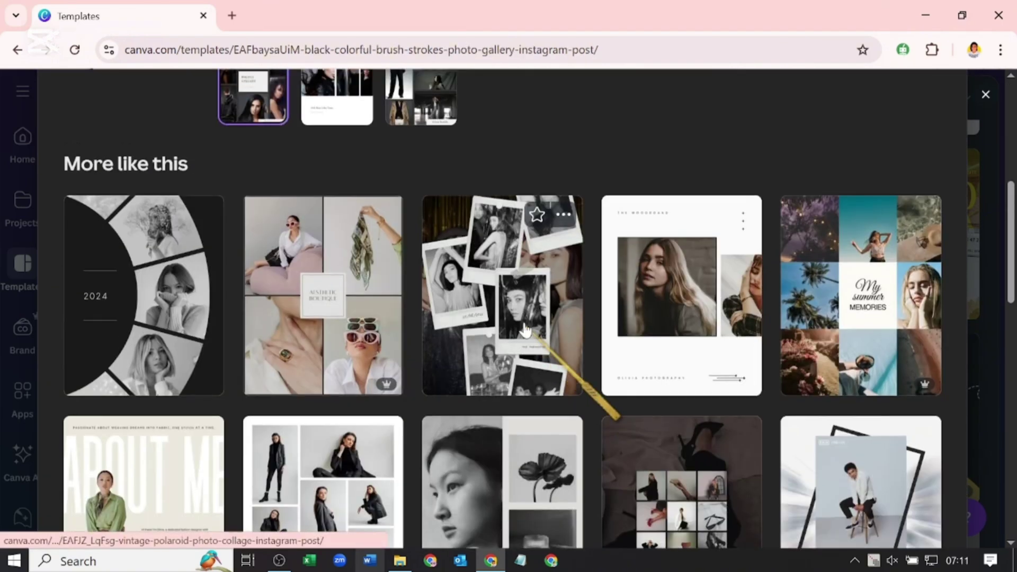
scroll(525, 312, "up", 4)
scroll(528, 306, "up", 3)
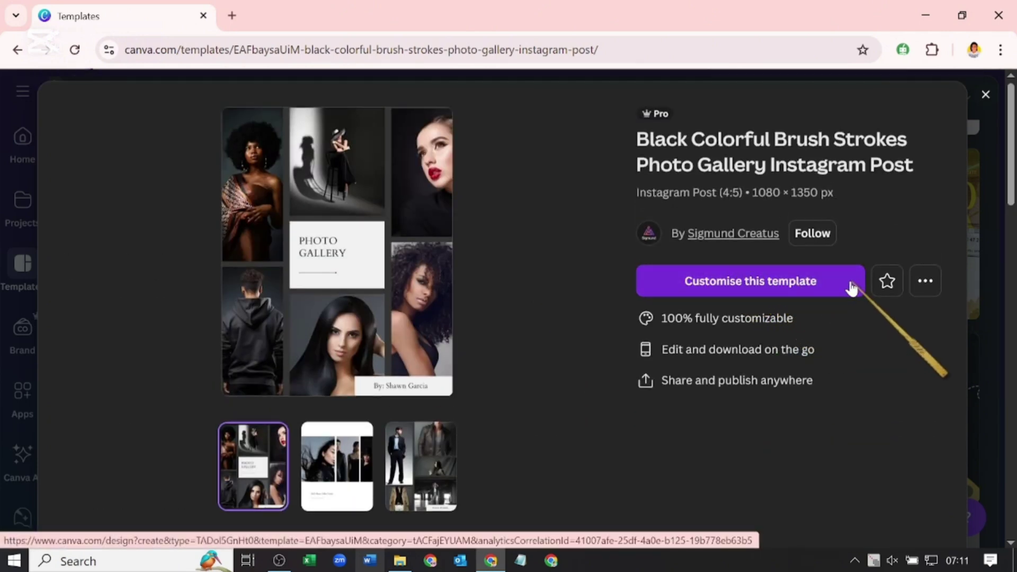
left_click(748, 280)
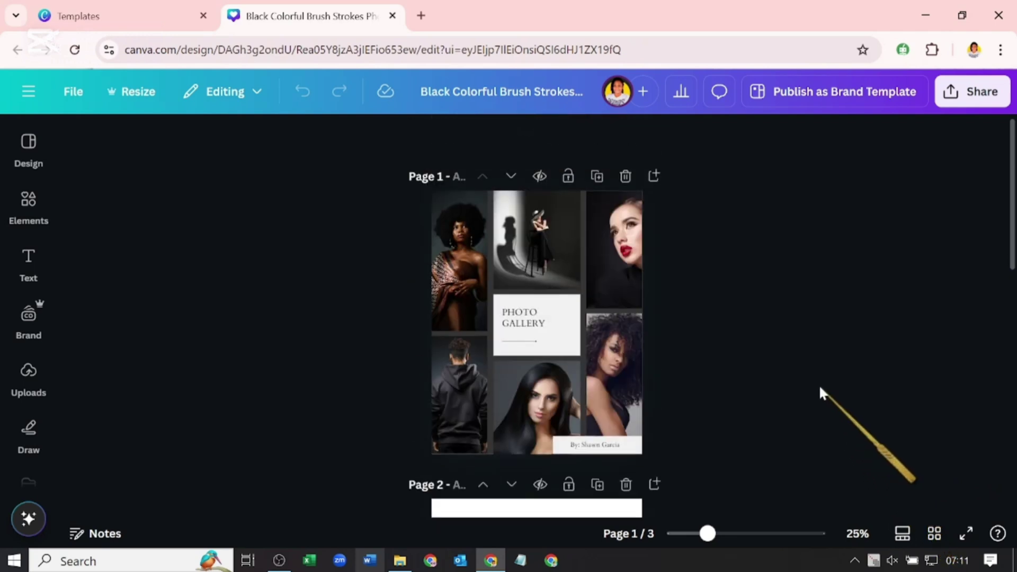
scroll(819, 393, "down", 4)
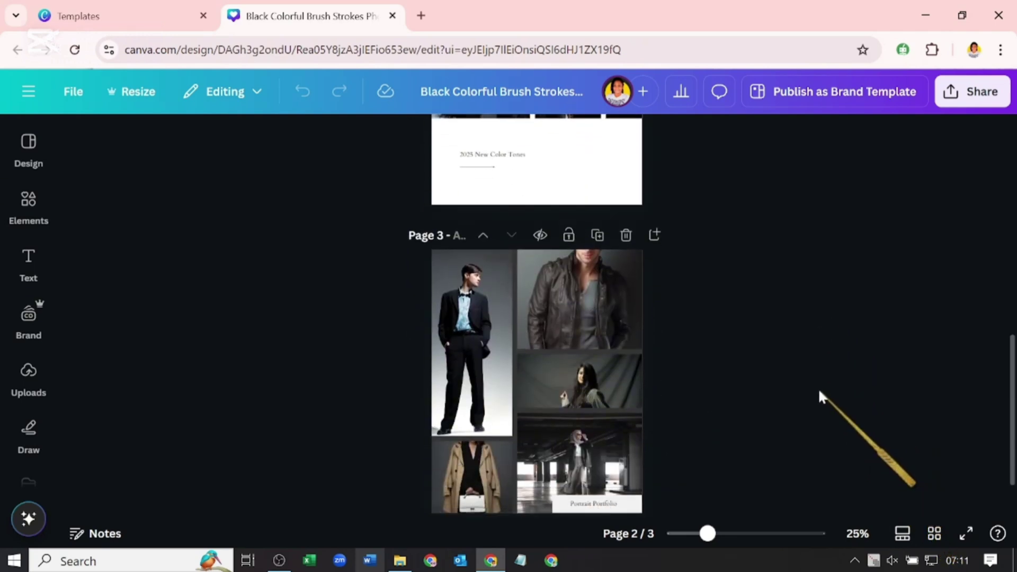
Switch the editor to the page thumbnail view and return to page 1 of the design.
scroll(818, 393, "down", 1)
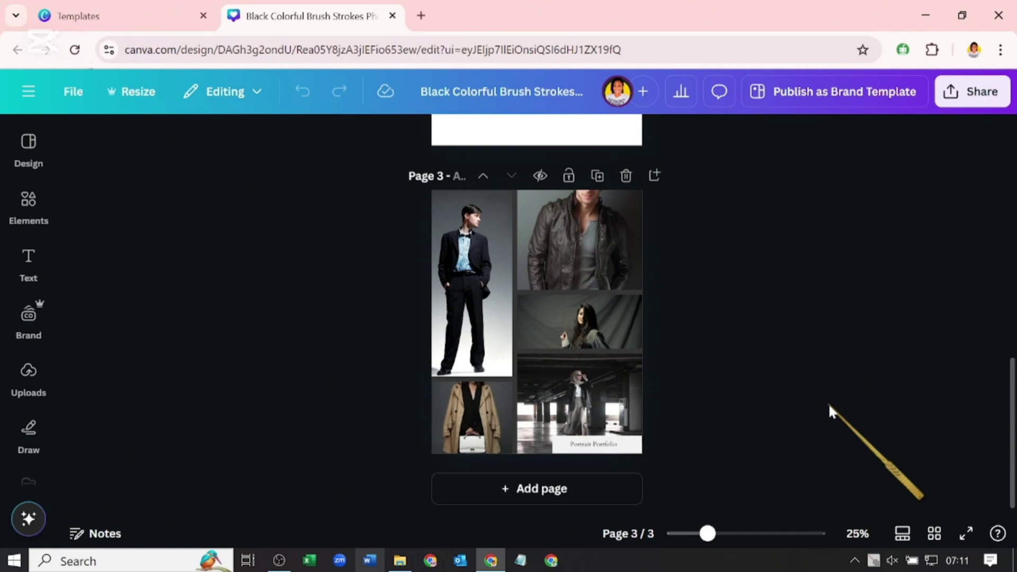
left_click(903, 534)
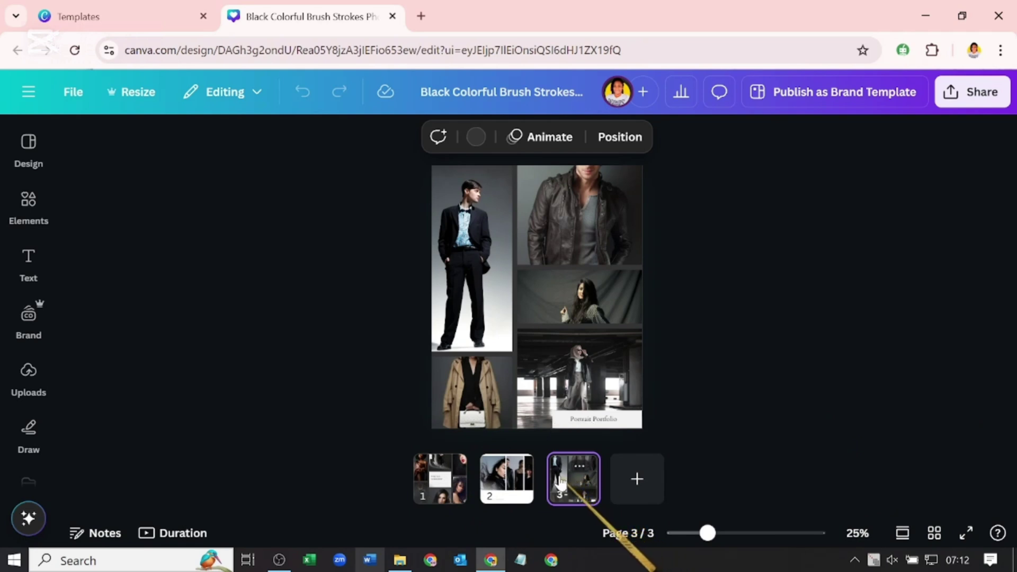
left_click(519, 482)
scroll(509, 334, "up", 2)
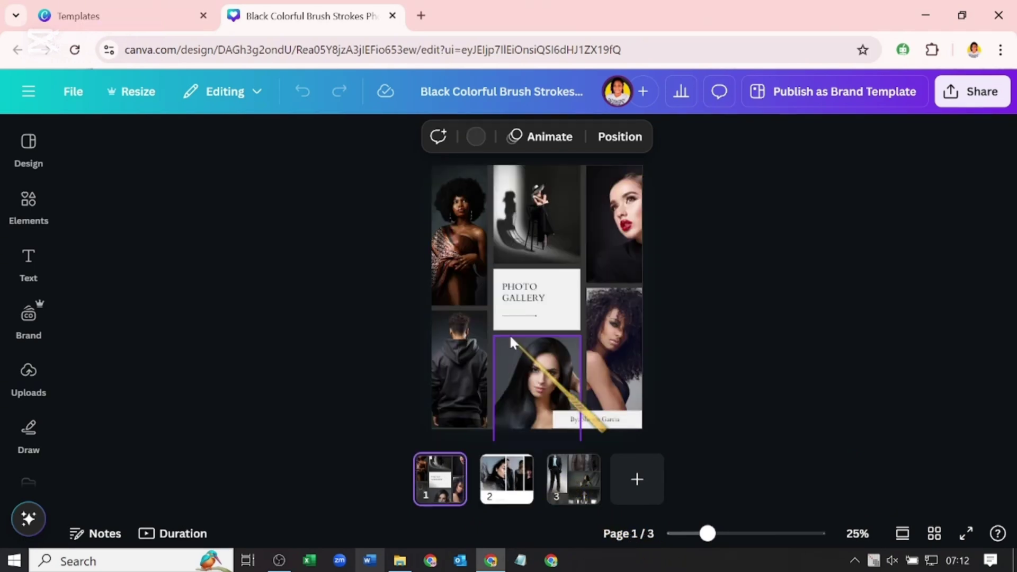
Select the "PHOTO GALLERY" title and the line beneath it in turn, and move the title slightly upward on page 1.
left_click(547, 298)
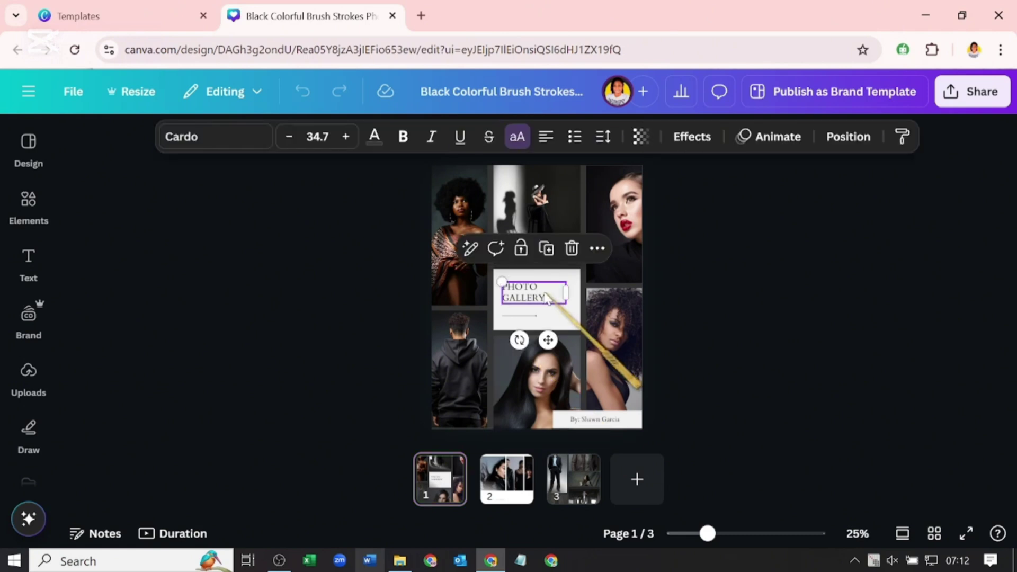
double_click(547, 298)
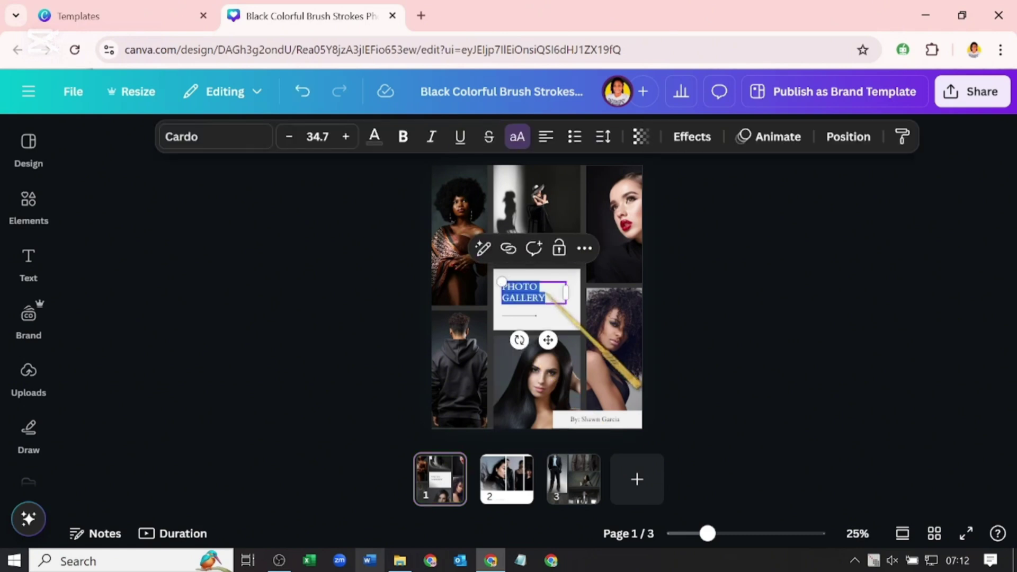
left_click(522, 317)
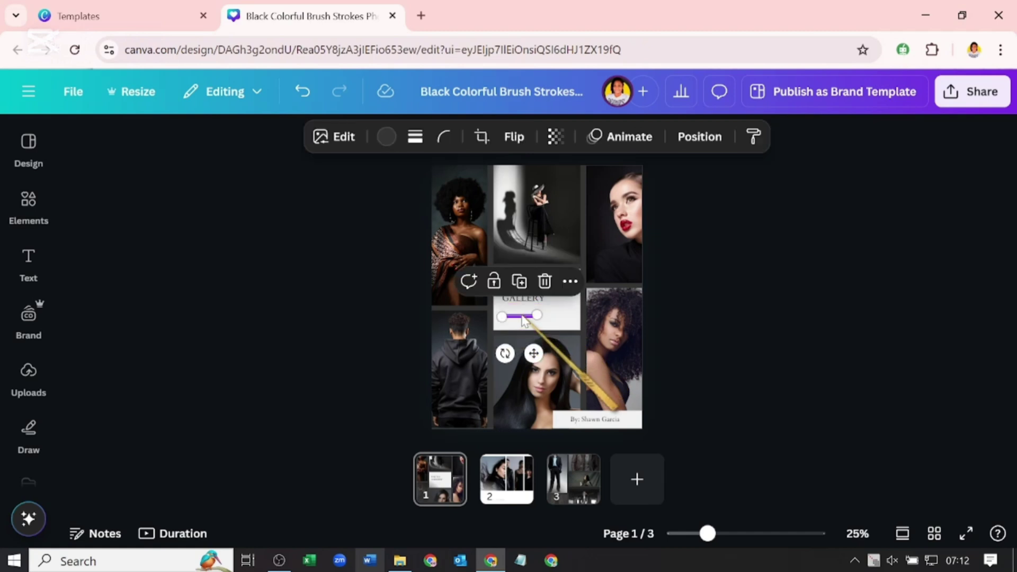
left_click(540, 287)
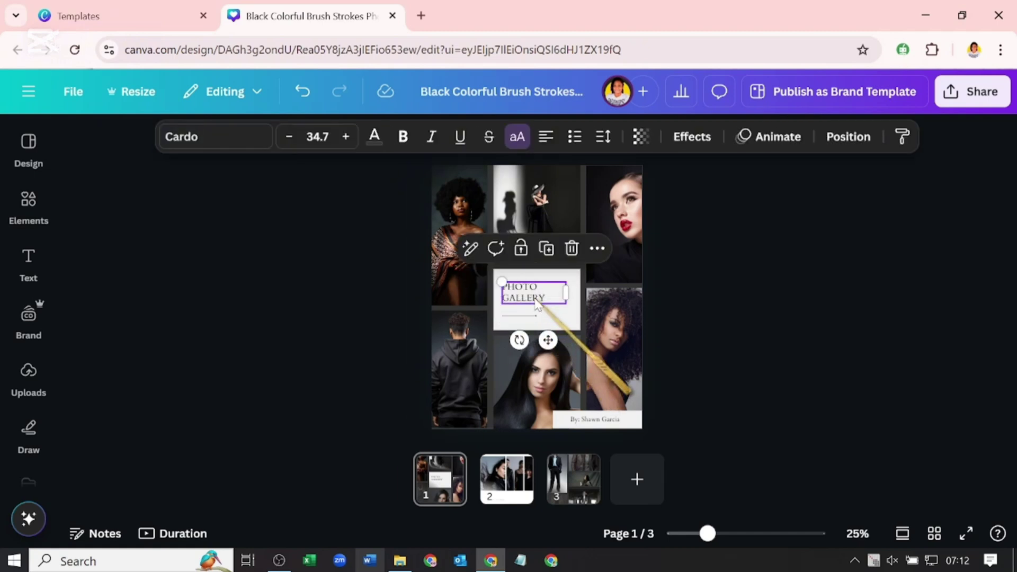
mouse_move(543, 282)
left_mouse_down()
mouse_move(595, 189)
mouse_move(486, 200)
mouse_move(472, 229)
mouse_move(504, 284)
mouse_move(536, 295)
left_mouse_up()
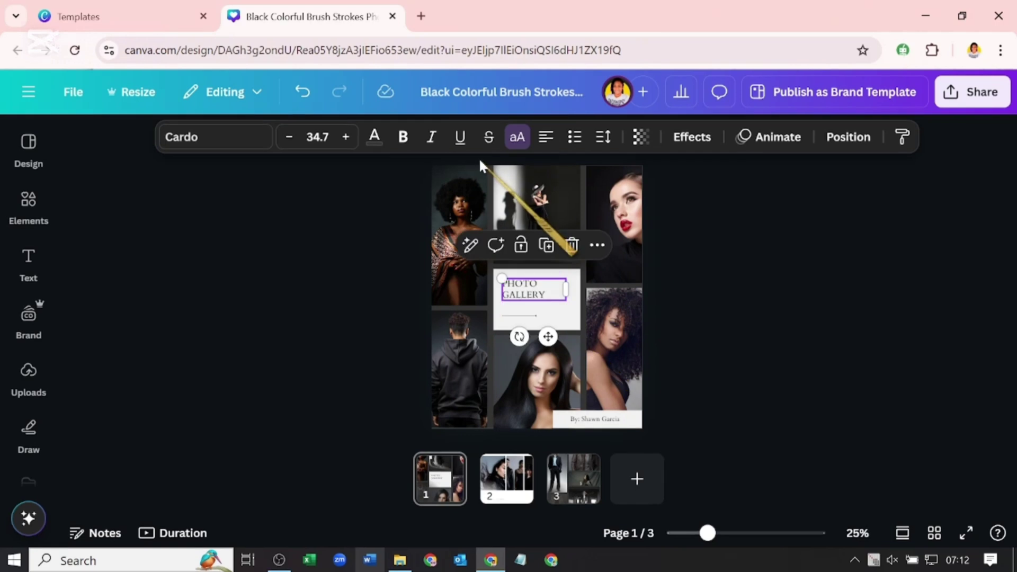
Browse the Design templates, including the premium suggestions, all results and recently used ones, for an alternative layout.
left_click(460, 204)
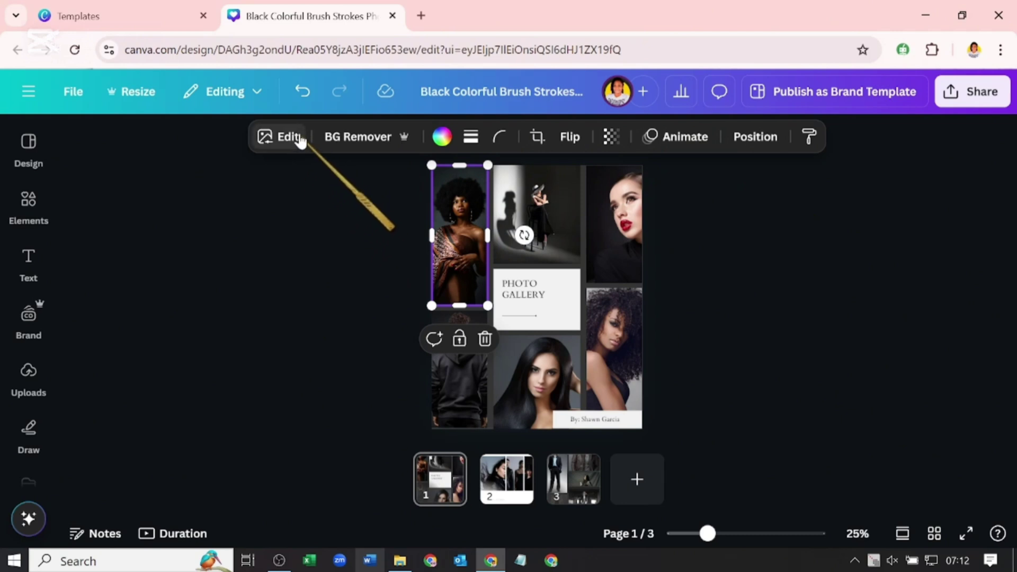
left_click(29, 142)
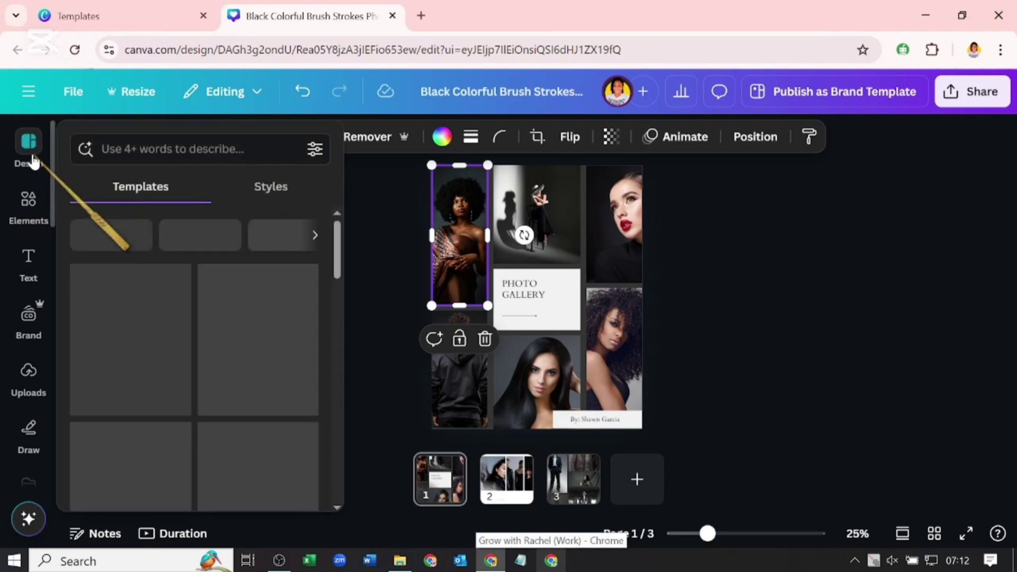
scroll(243, 318, "down", 5)
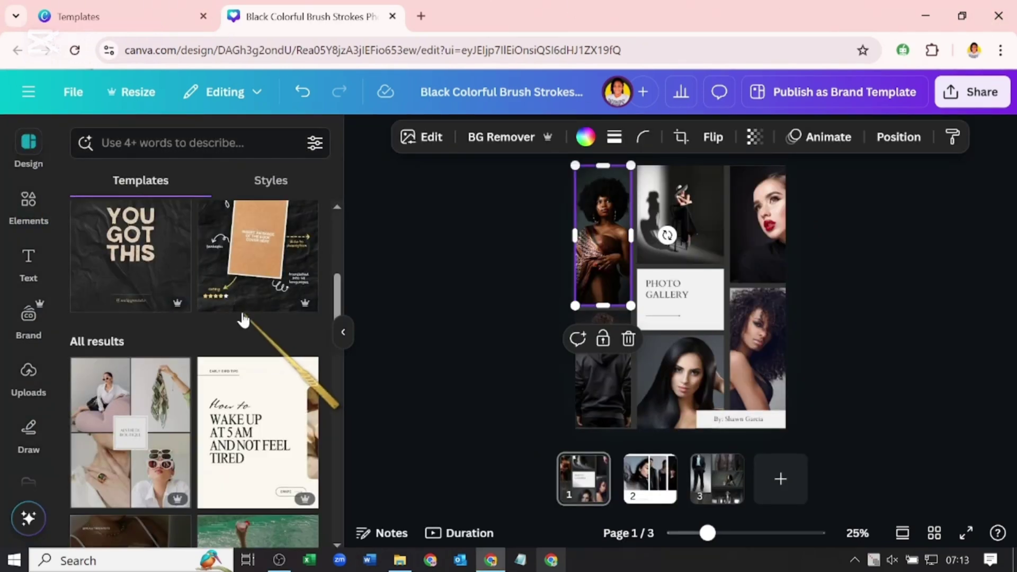
scroll(243, 318, "down", 2)
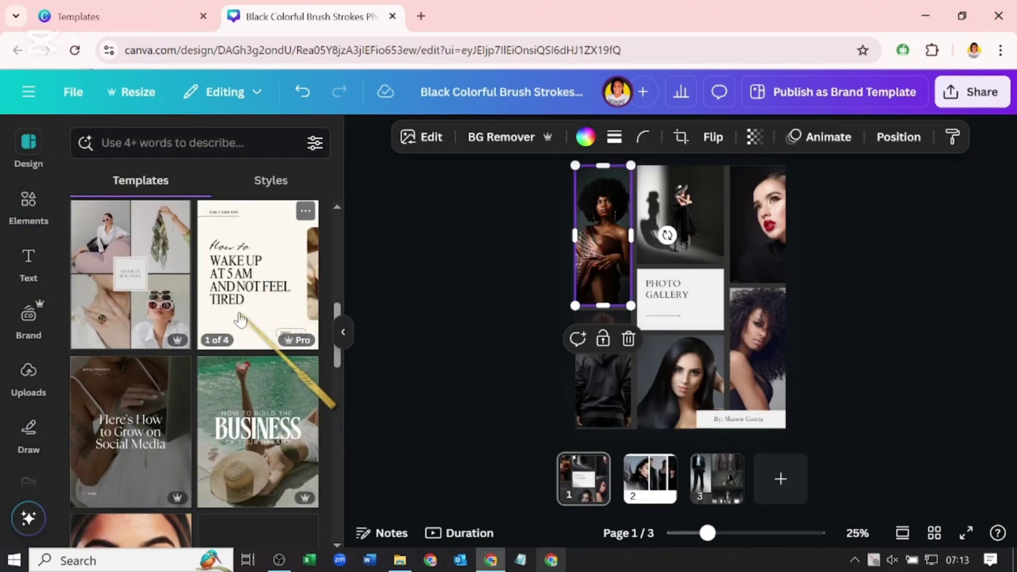
scroll(242, 319, "down", 3)
scroll(238, 322, "down", 3)
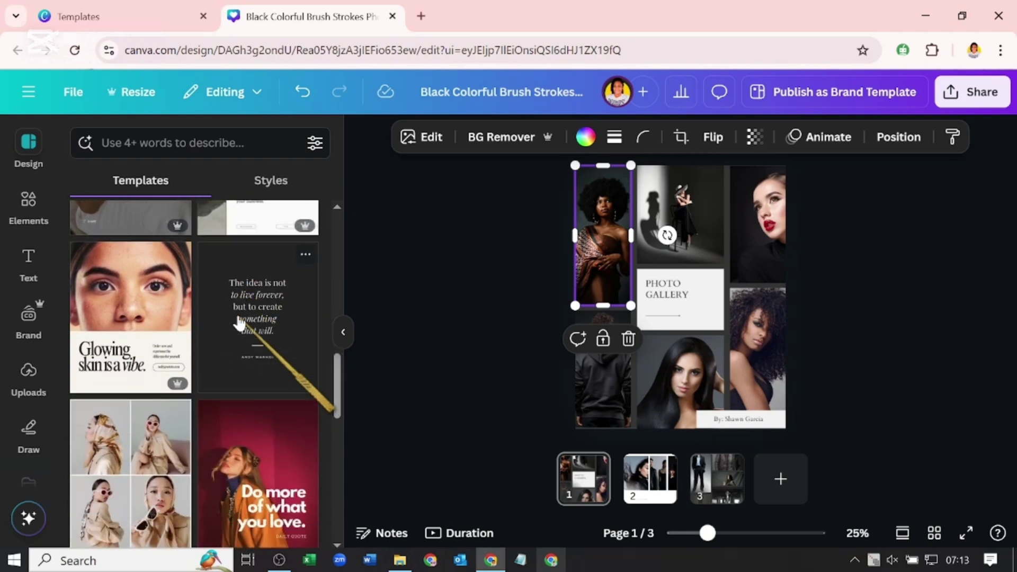
scroll(237, 320, "down", 3)
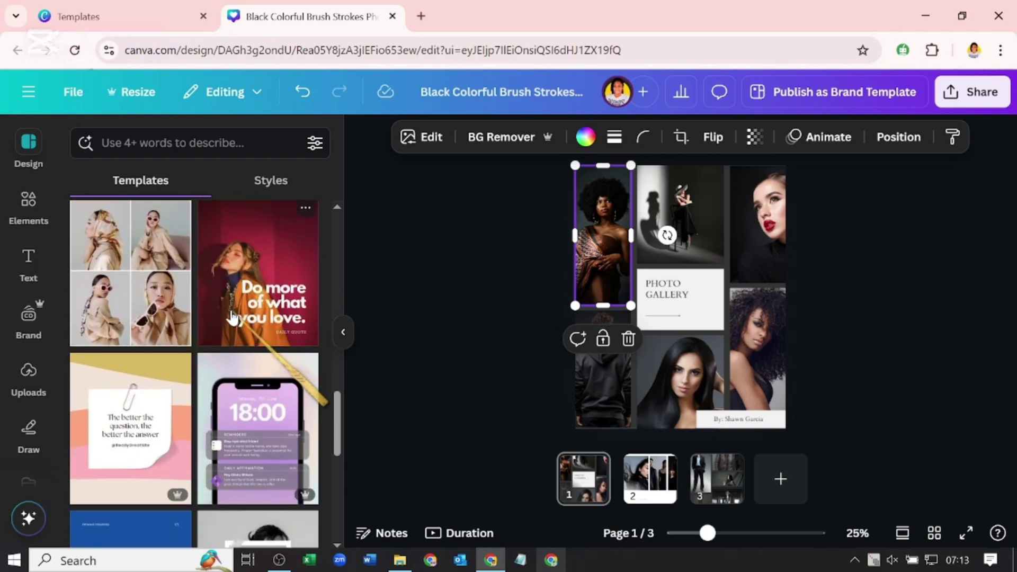
scroll(232, 318, "down", 3)
scroll(230, 320, "down", 3)
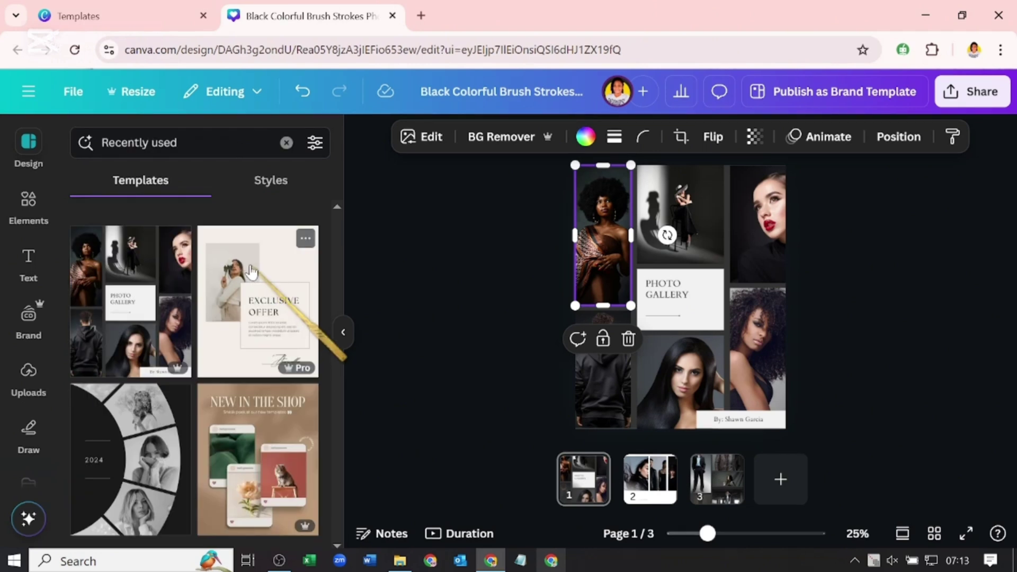
Search the design templates for "minimalist carousel" and open the Beige Brown Minimalist Year in Review Carousel Instagram Post.
left_click(286, 143)
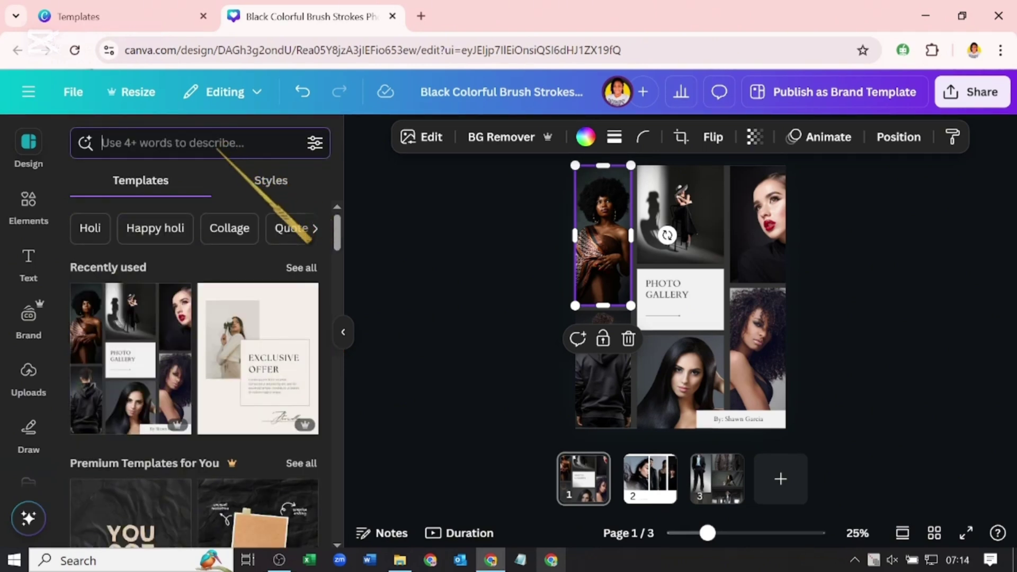
type("minimalist carousel")
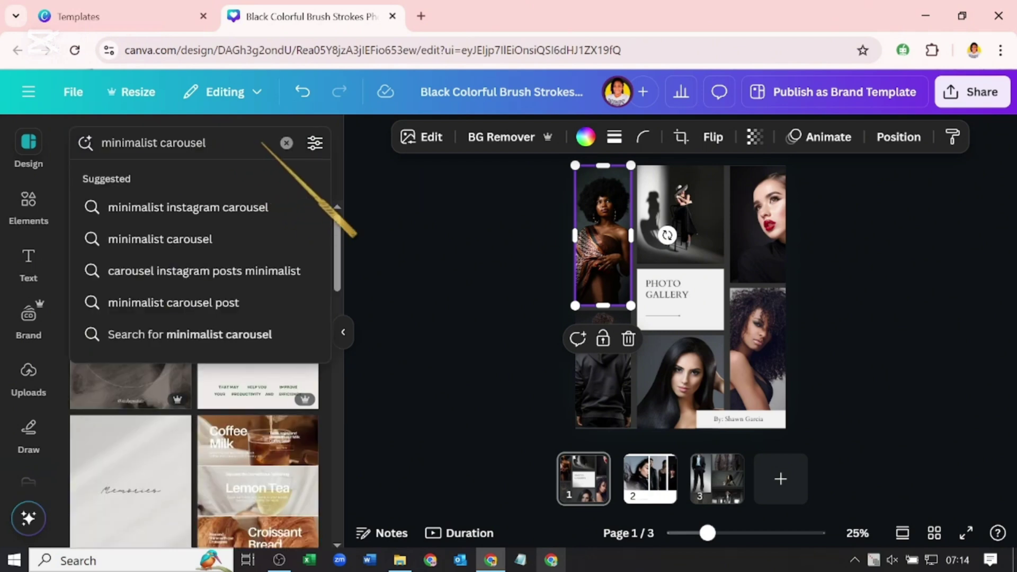
key("Return")
scroll(214, 253, "down", 15)
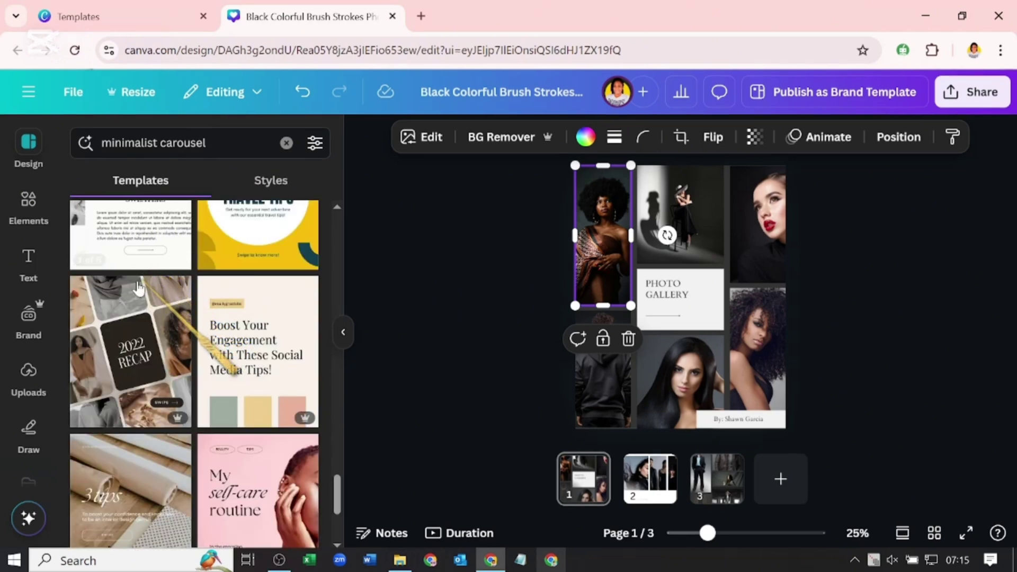
left_click(132, 295)
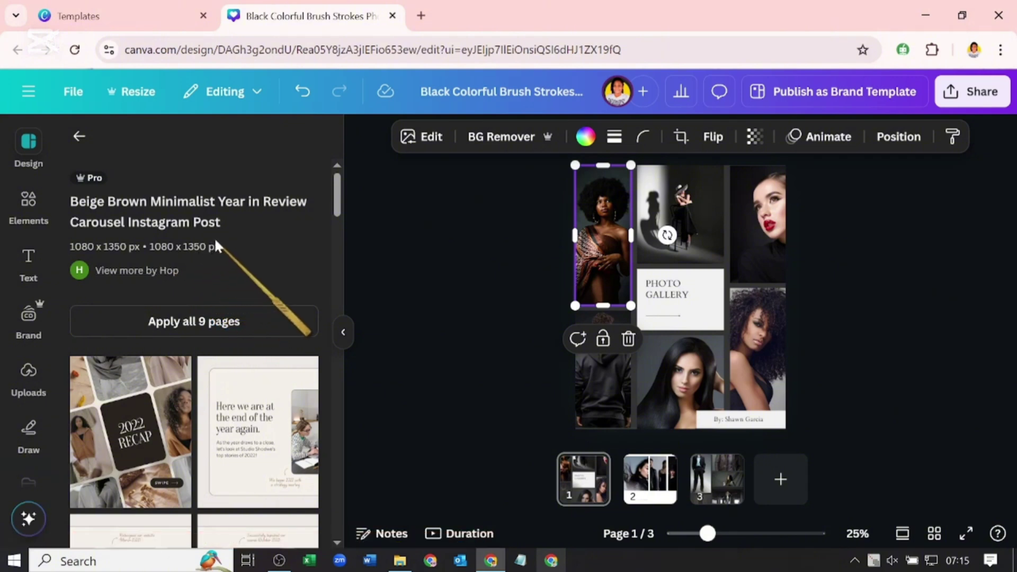
Review the individual pages of the Year in Review carousel template, from the recap cover to the closing page.
scroll(224, 233, "down", 1)
scroll(225, 238, "down", 3)
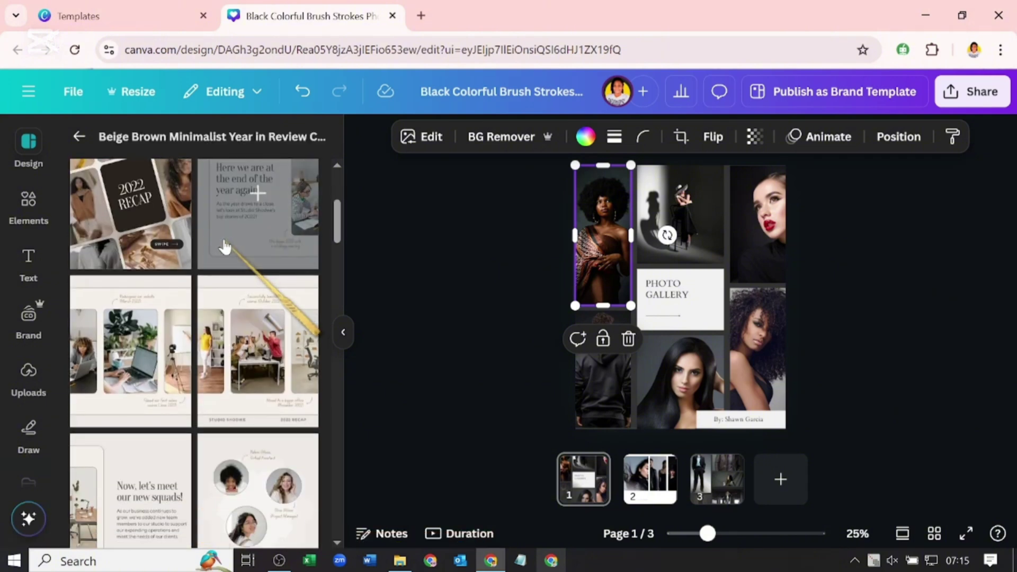
scroll(224, 247, "down", 2)
scroll(226, 255, "up", 3)
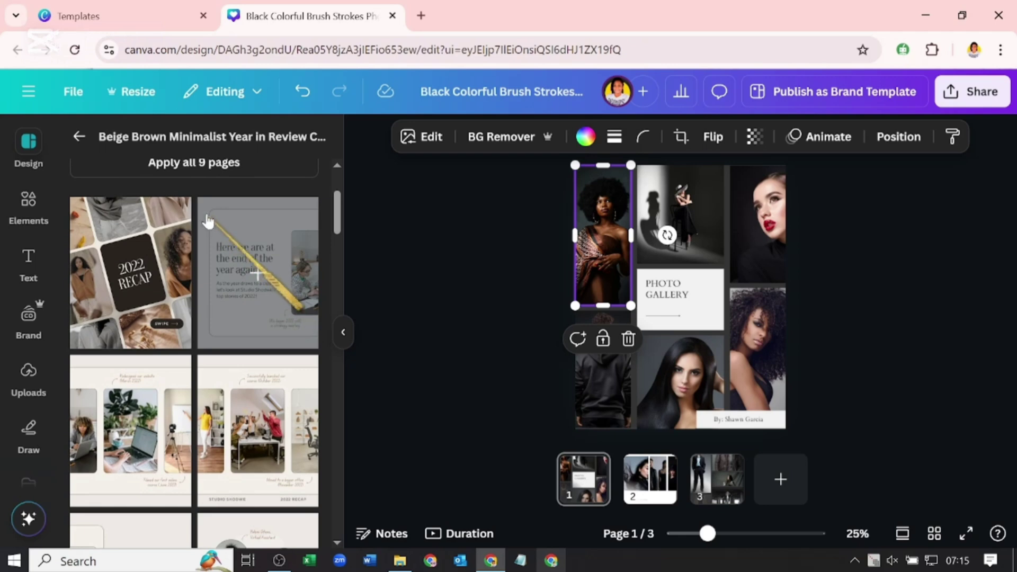
scroll(223, 212, "down", 5)
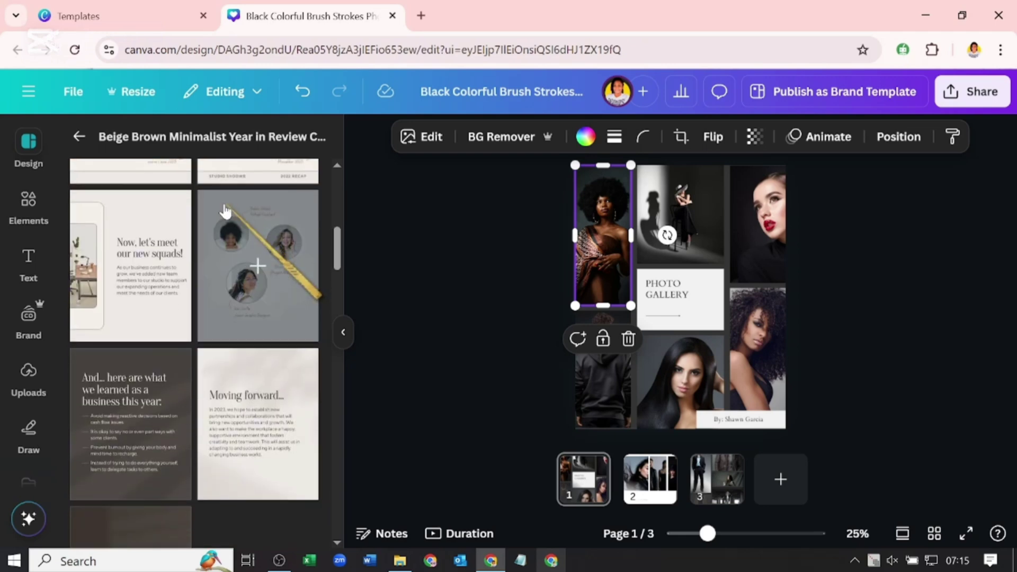
scroll(225, 211, "down", 3)
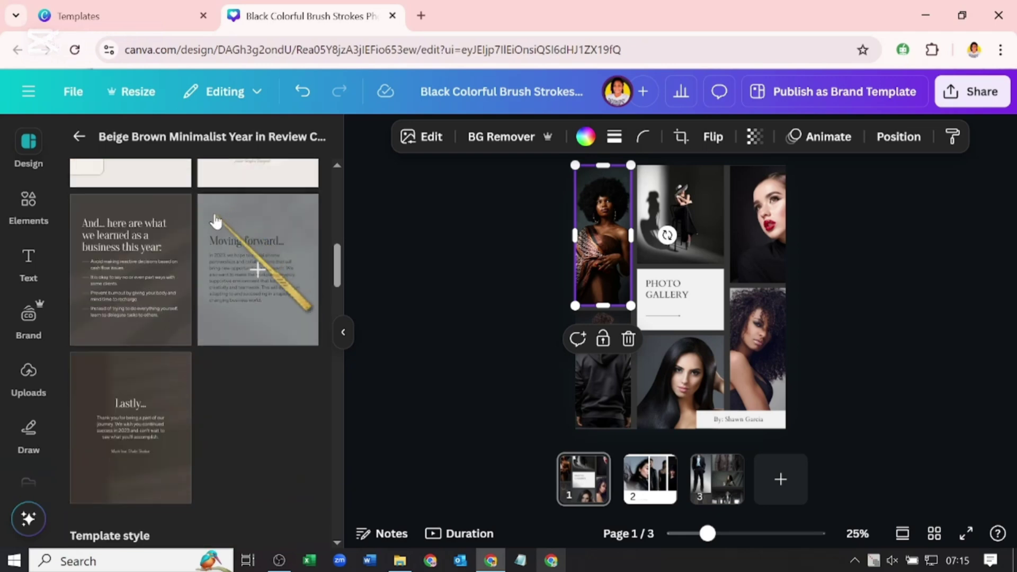
Apply the template's team-members page with the three round portraits to page 1 of the design.
scroll(225, 211, "up", 2)
left_click(223, 201)
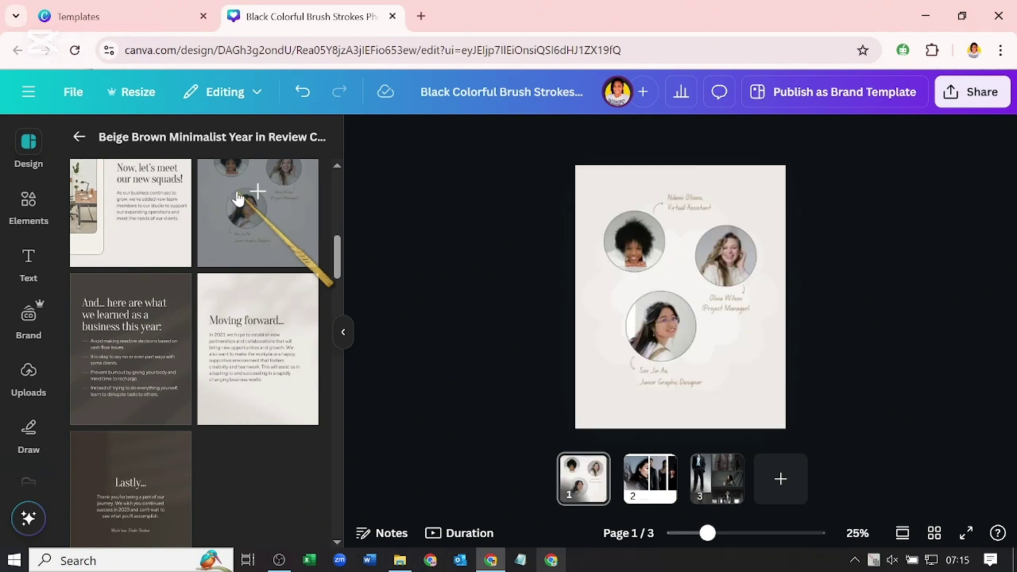
Apply all 9 pages of the Beige Brown Minimalist Year in Review Carousel template to the design.
scroll(238, 199, "up", 6)
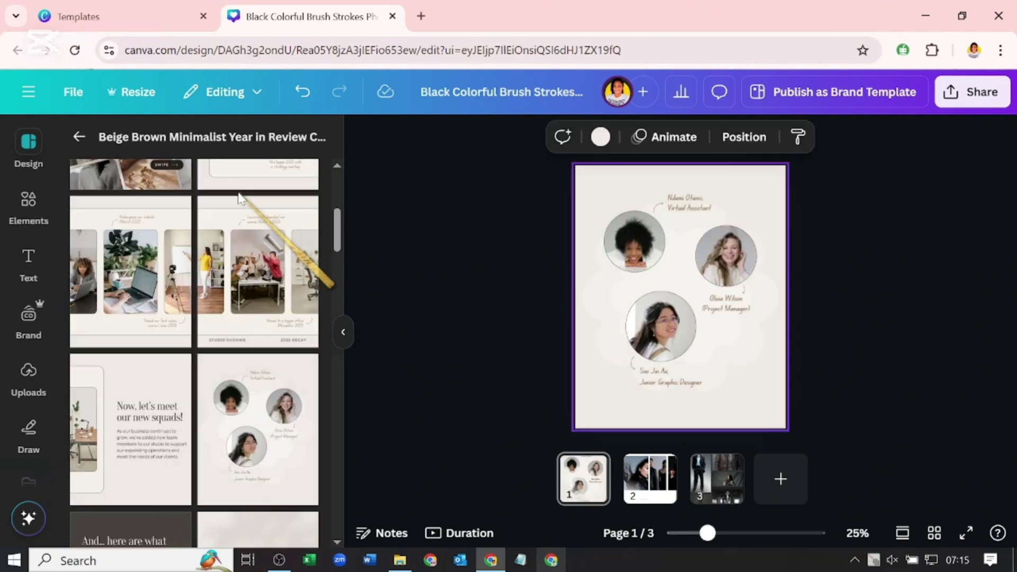
scroll(235, 201, "up", 4)
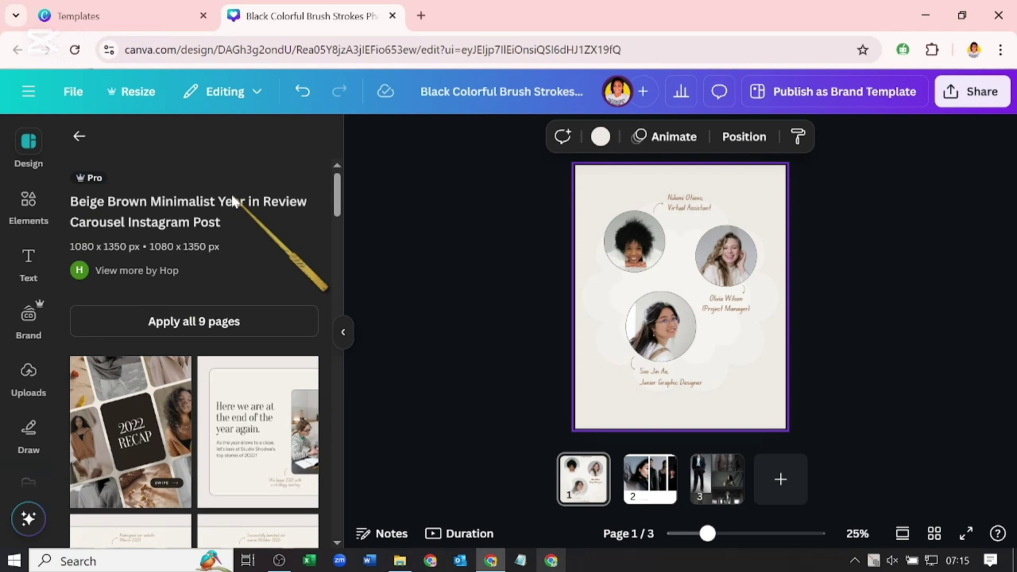
left_click(124, 313)
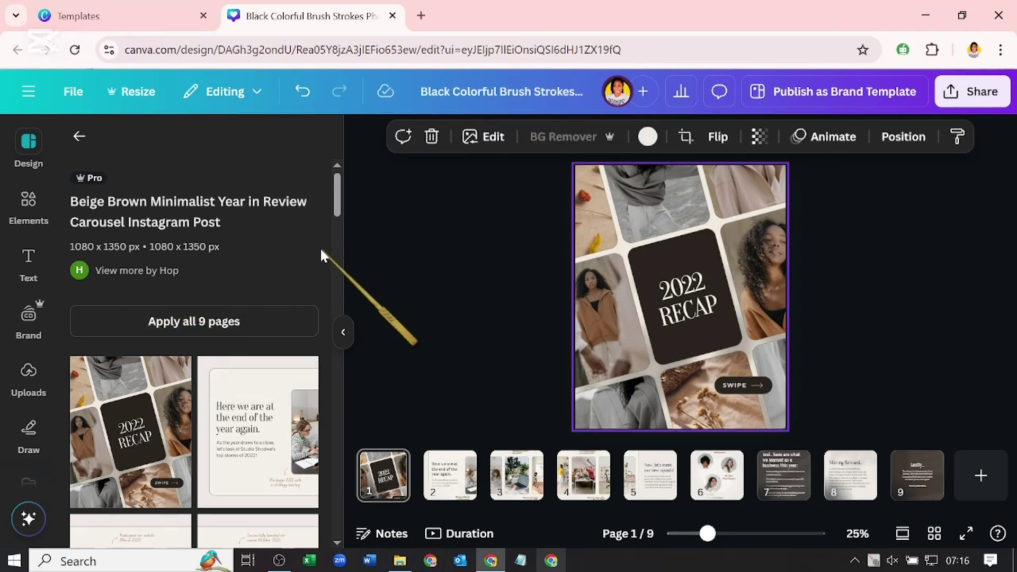
Change the cover title on page 1 to "2025 RECAP" and collapse the template list.
double_click(694, 299)
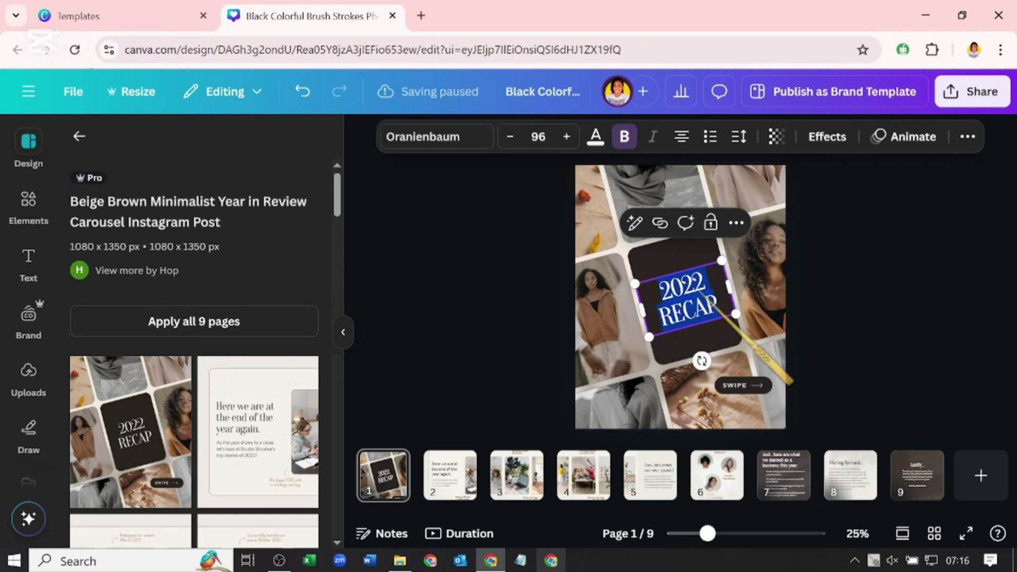
left_click(708, 283)
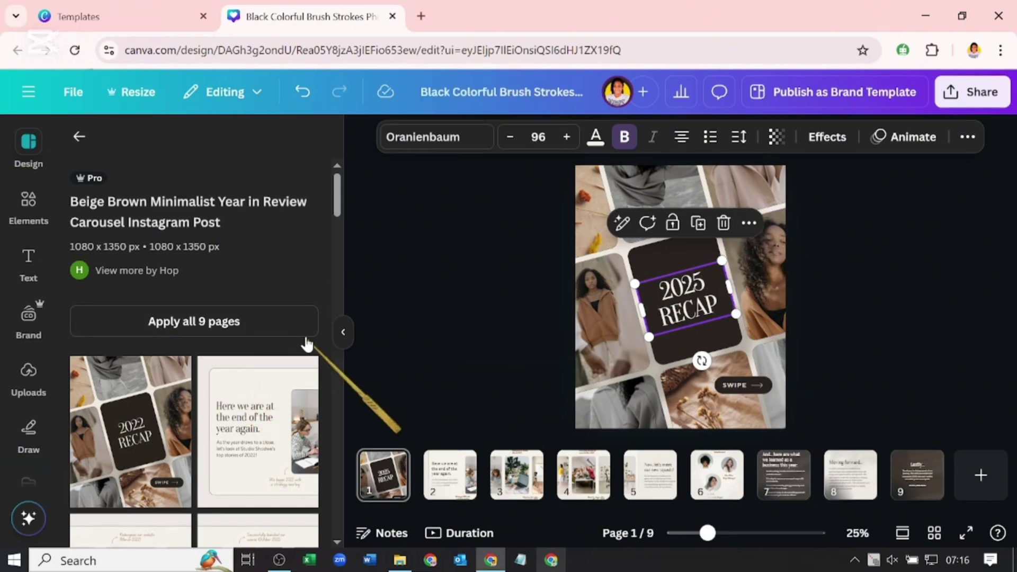
left_click(343, 335)
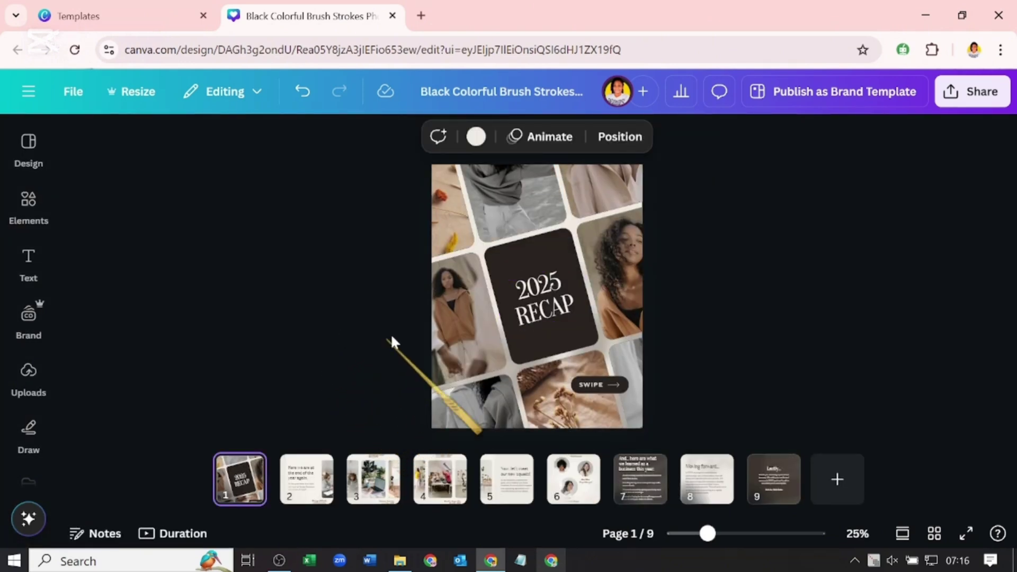
Remove the bold formatting from the "2025 RECAP" title and try out strikethrough and underline on it.
left_click(570, 310)
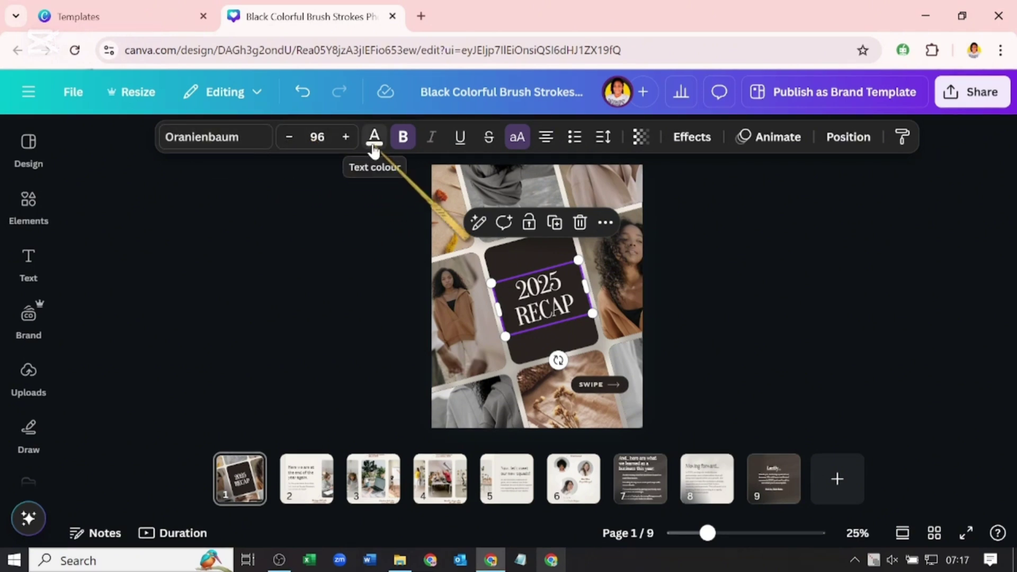
left_click(403, 139)
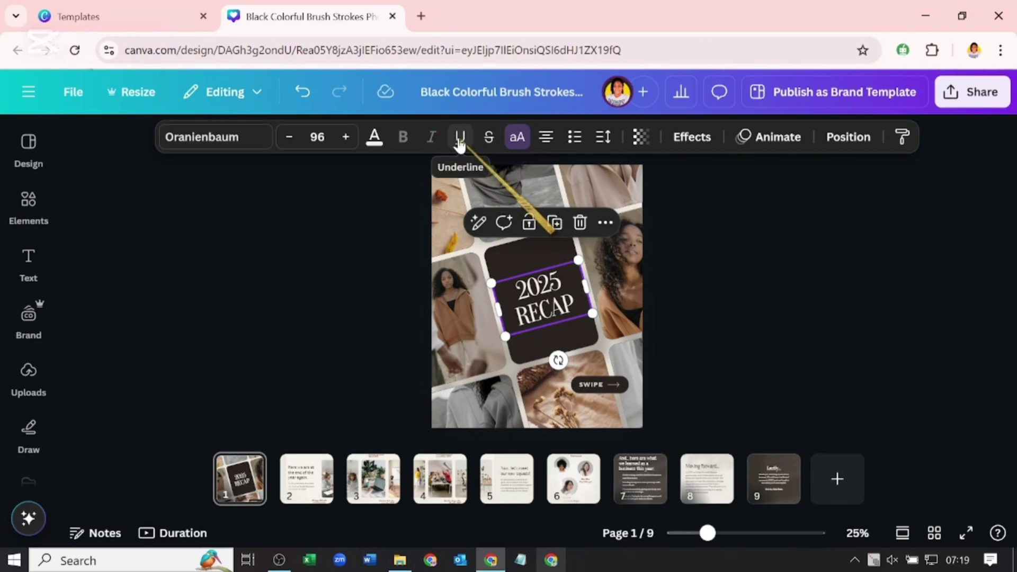
left_click(517, 139)
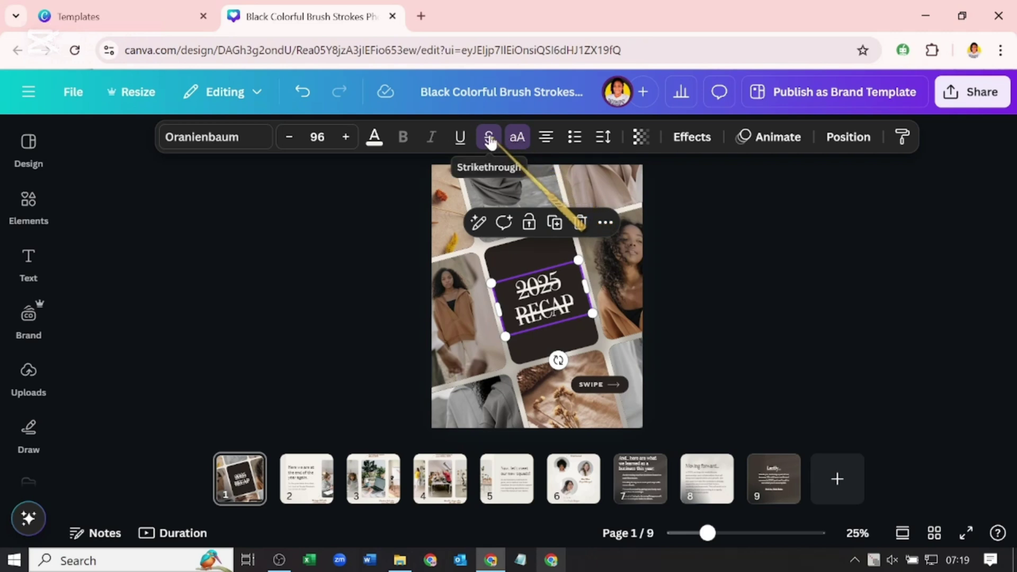
left_click(489, 138)
left_click(461, 138)
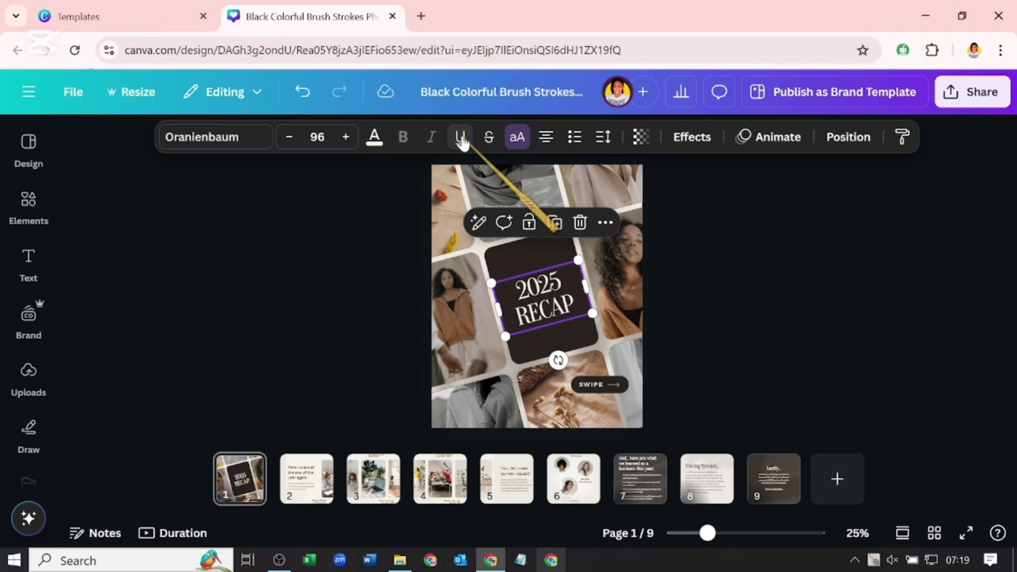
Set the "2025 RECAP" title's text alignment to left.
left_click(545, 139)
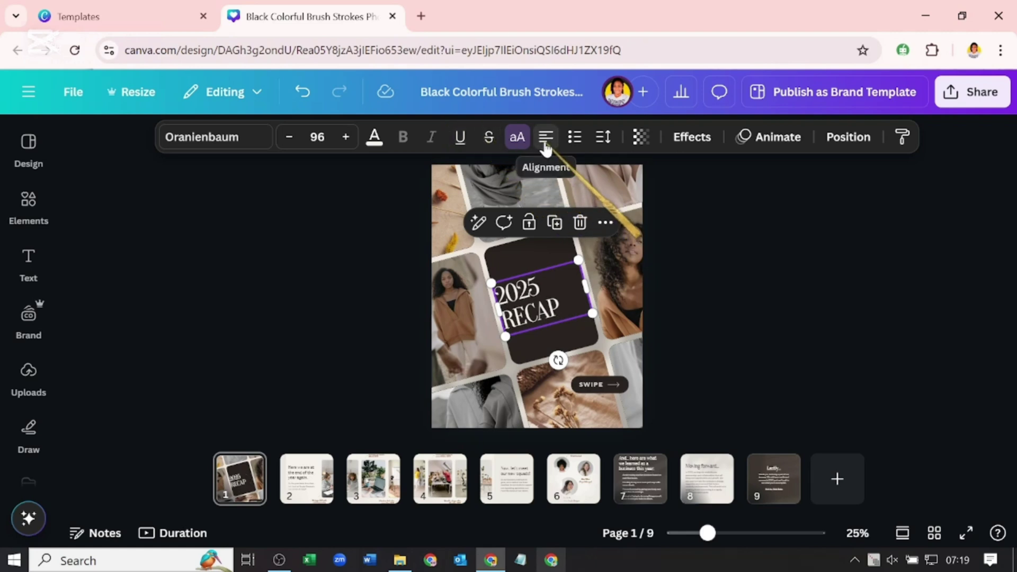
Switch the "2025 RECAP" title's text alignment to right and on to centre.
left_click(546, 146)
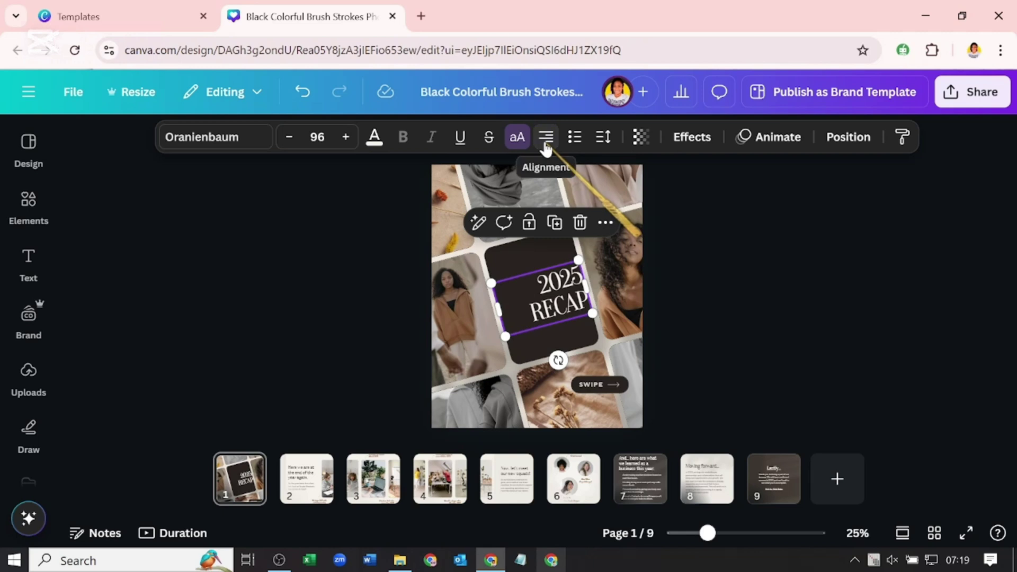
left_click(546, 147)
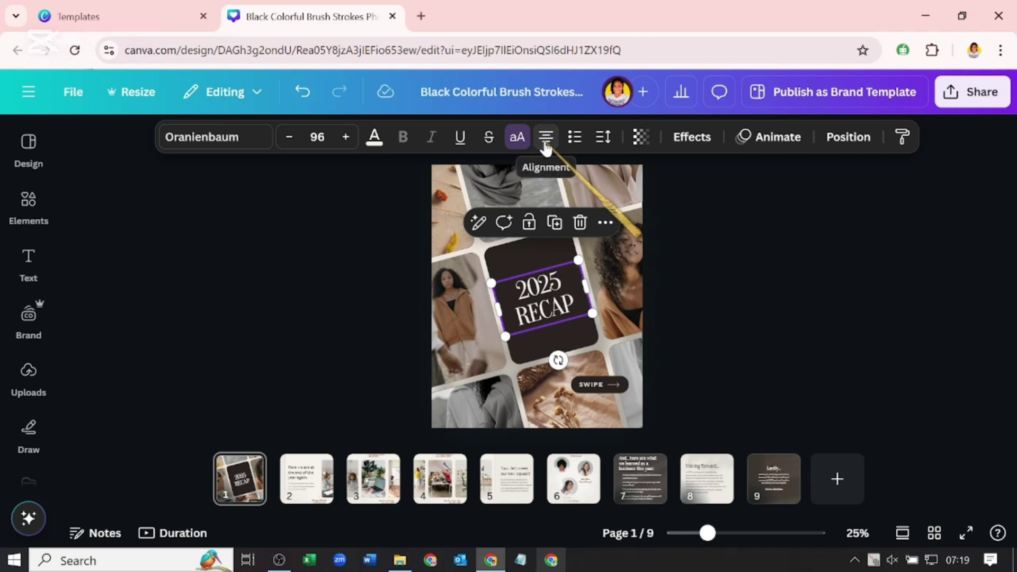
Try bulleted and numbered list formatting on the "2025 RECAP" title and undo it.
left_click(582, 147)
left_click(577, 142)
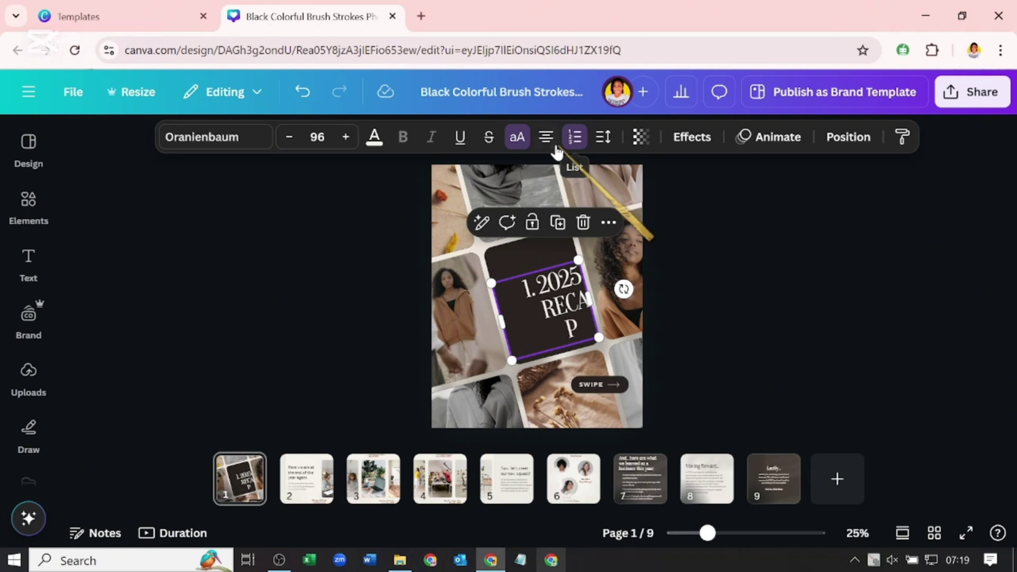
left_click(307, 96)
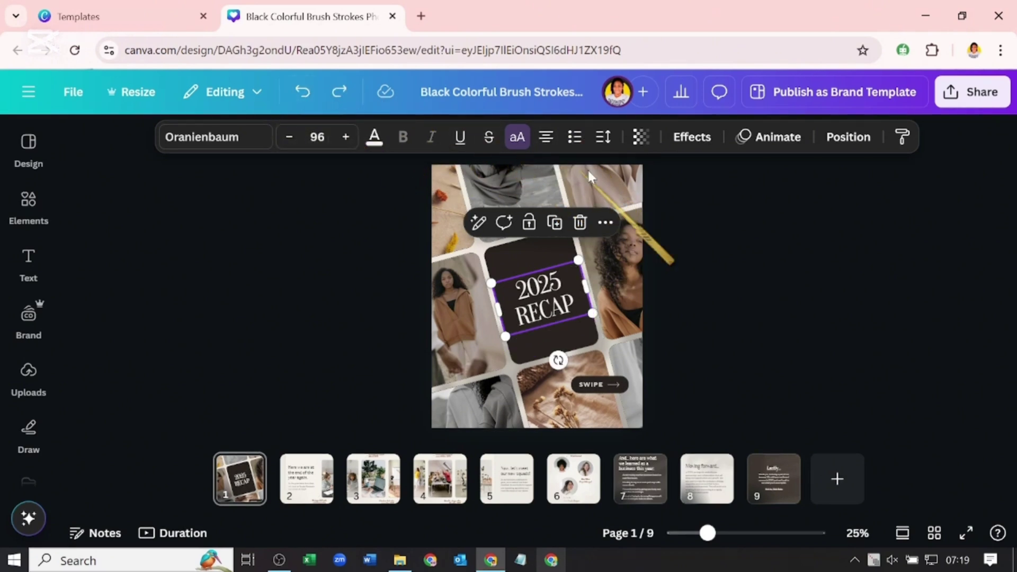
View the title's letter and line spacing settings, and try a transparency of 40 on it before restoring 100.
left_click(604, 138)
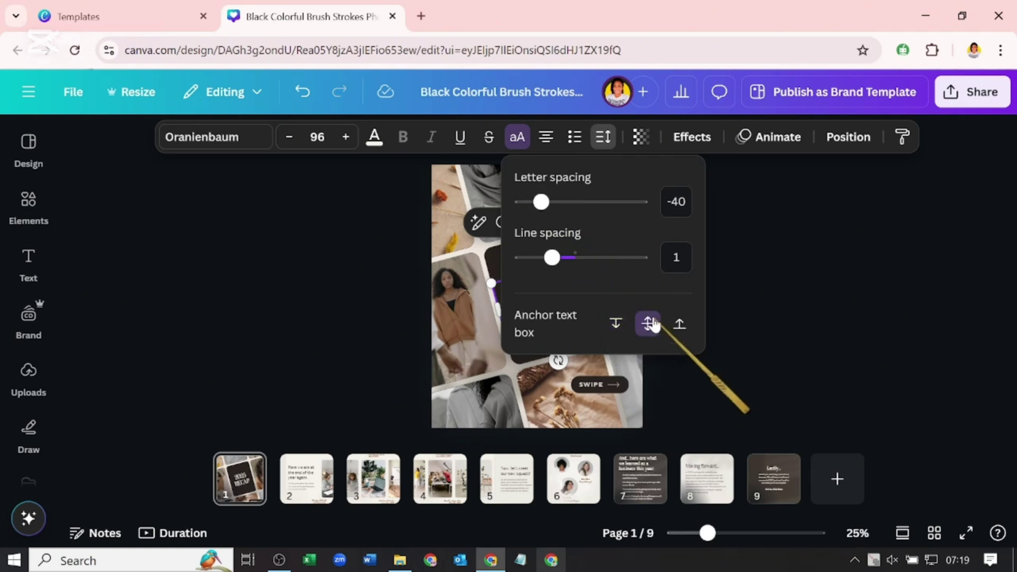
left_click(603, 137)
left_click(640, 138)
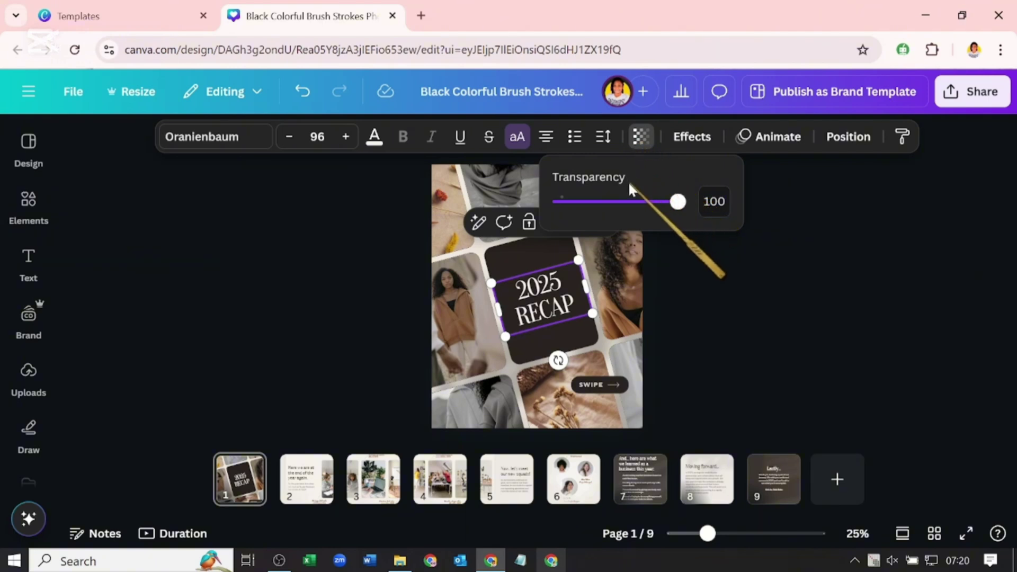
left_click(608, 203)
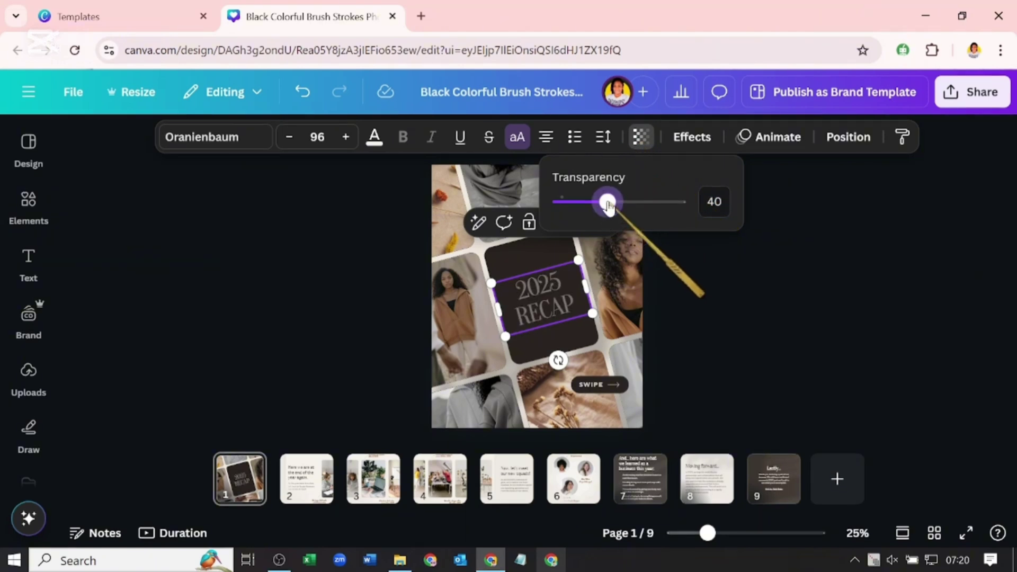
left_click_drag(608, 205, 710, 208)
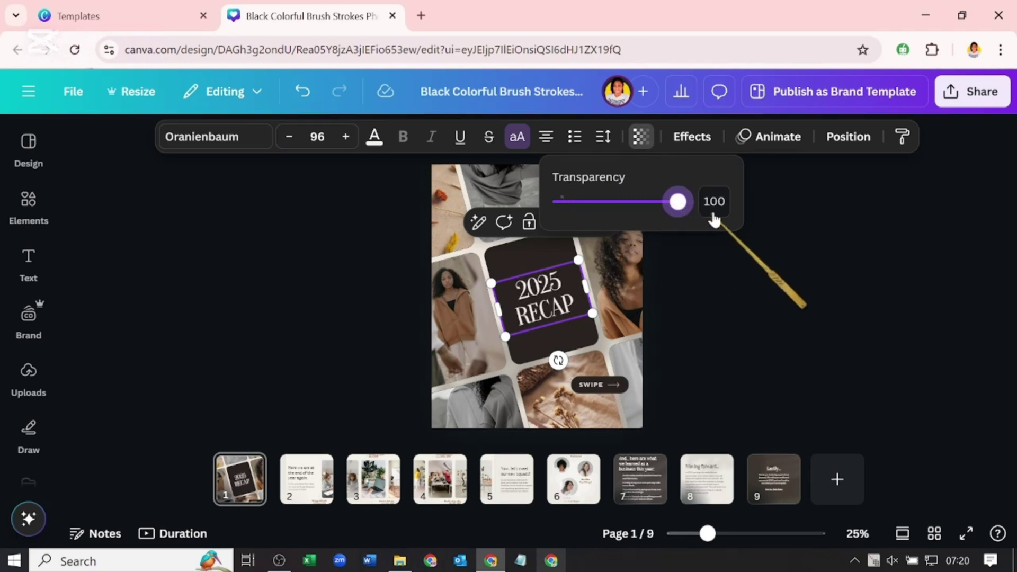
Apply the Lift text effect to the "2025 RECAP" title with an intensity of 100.
left_click(684, 139)
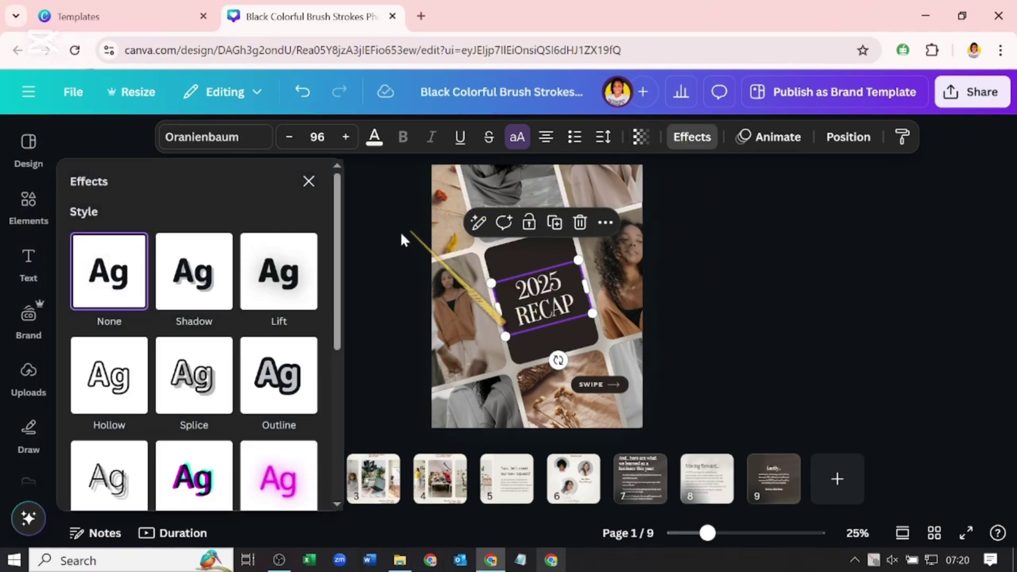
left_click(300, 271)
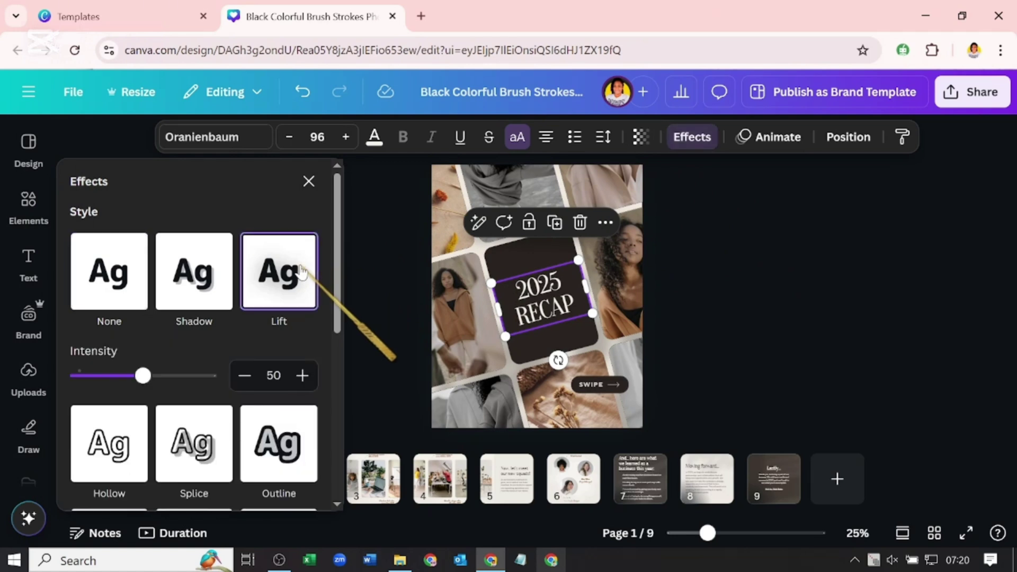
scroll(222, 318, "down", 2)
left_click_drag(139, 295, 243, 297)
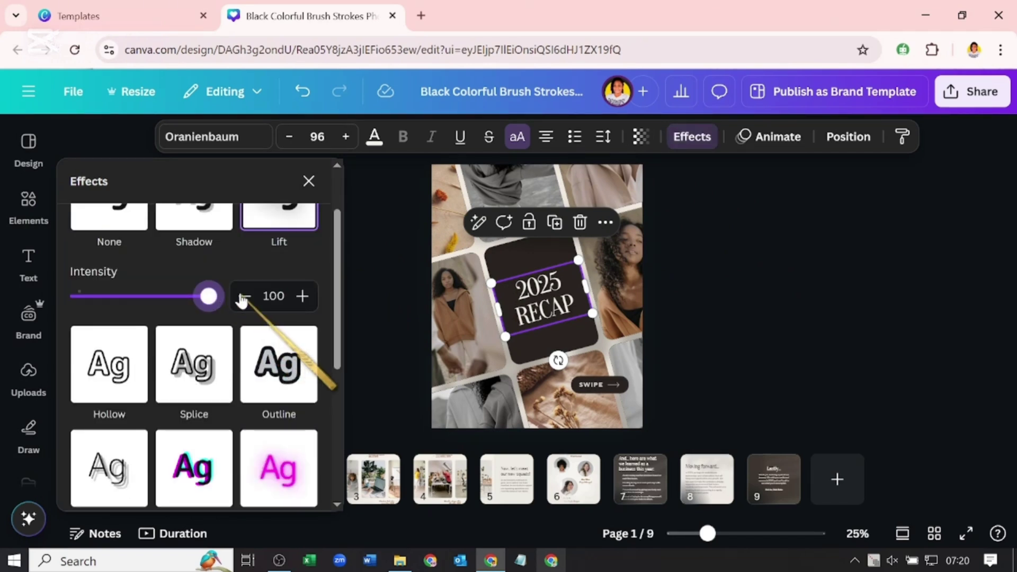
View the title's animation options and page 1's layer list, and switch the design to the scrolling page view.
left_click(765, 139)
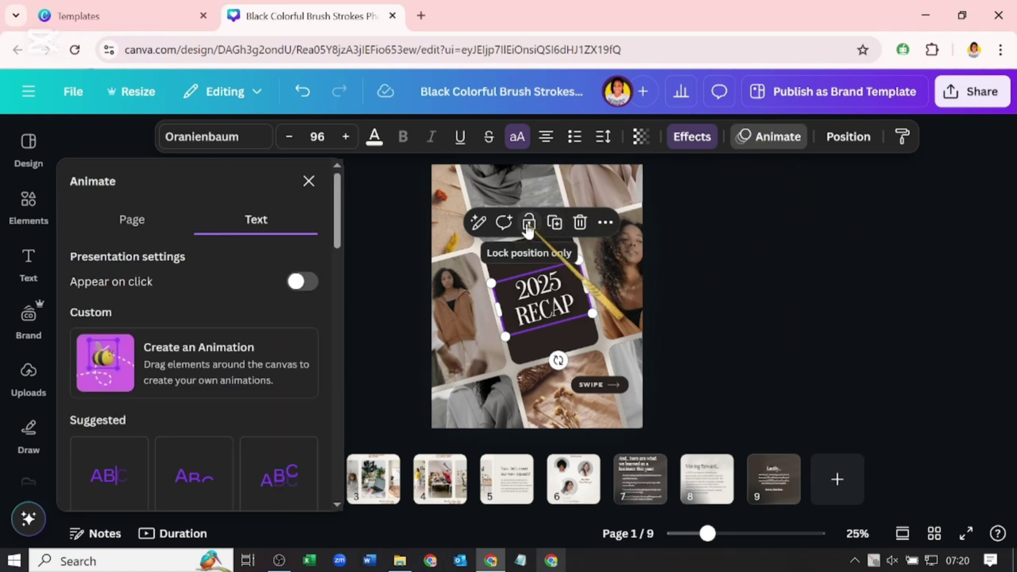
left_click(843, 147)
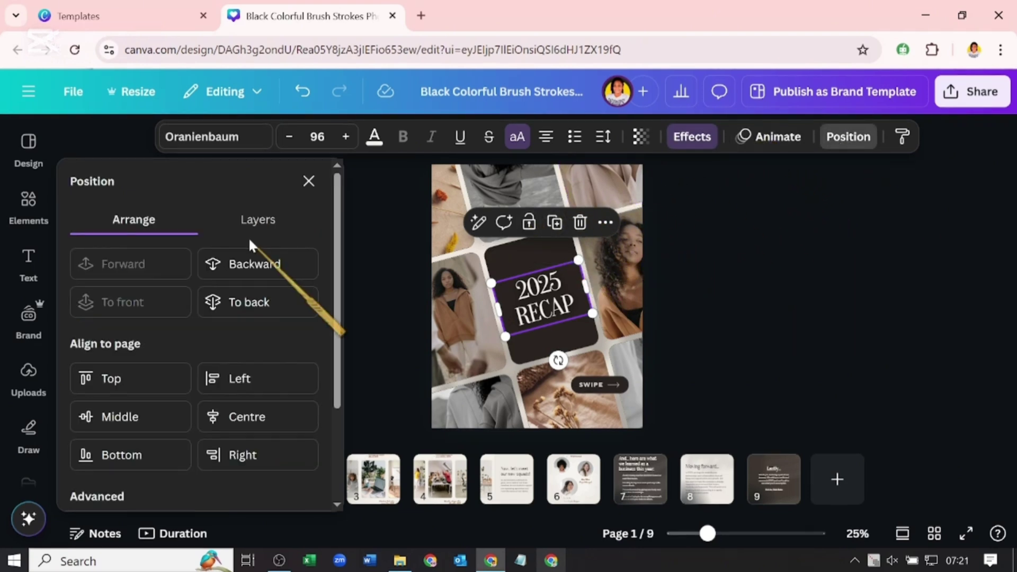
left_click(268, 224)
scroll(269, 228, "down", 5)
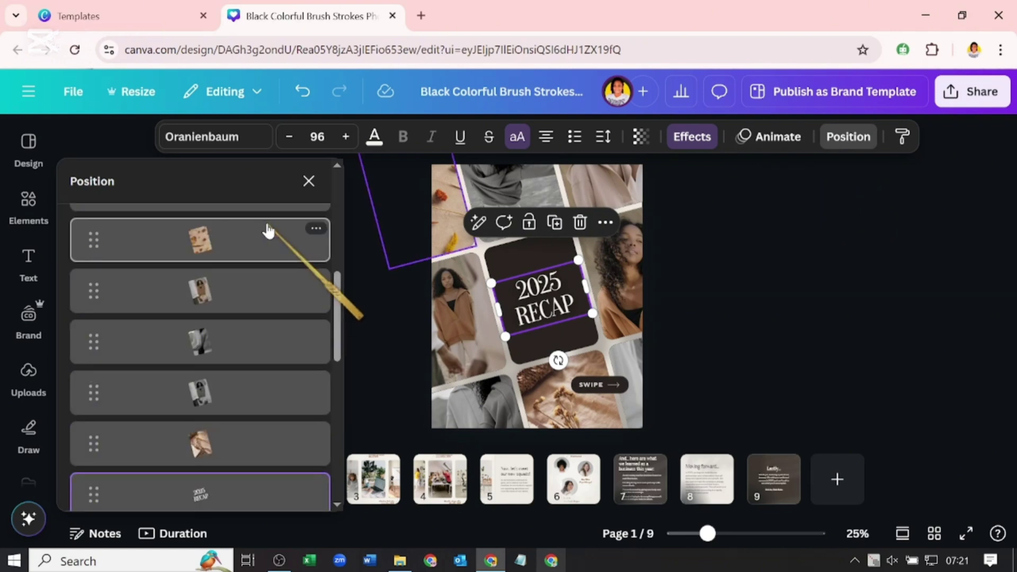
left_click(903, 534)
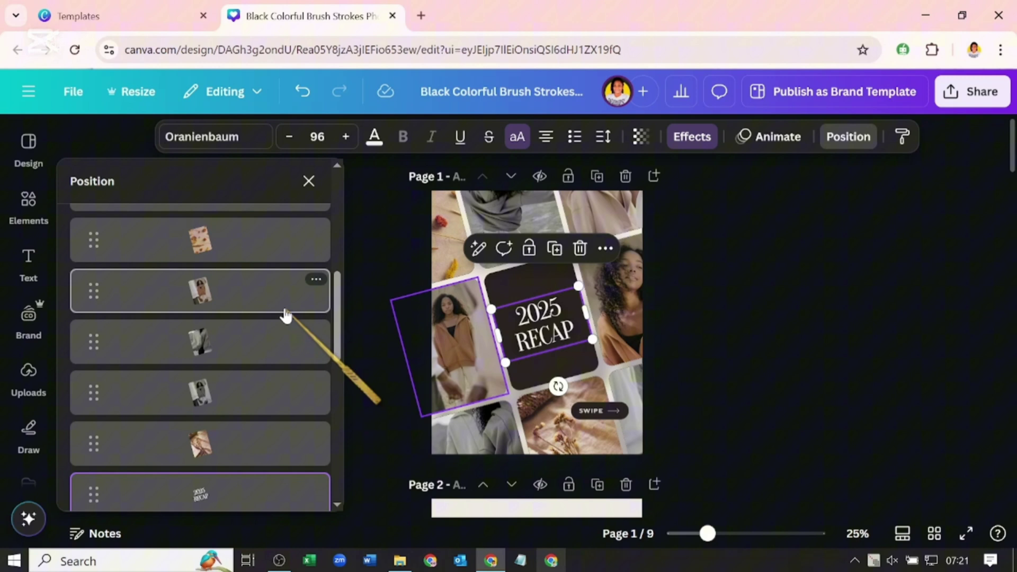
scroll(289, 306, "up", 10)
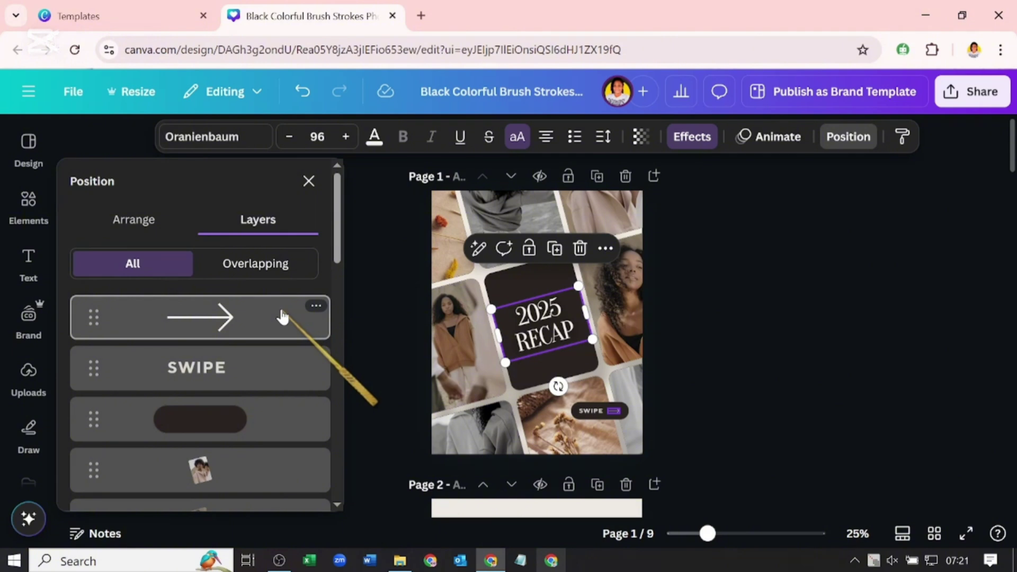
Examine page 1's layers by selecting the arrow, SWIPE text, dark rounded shape and photos one at a time.
left_click(282, 317)
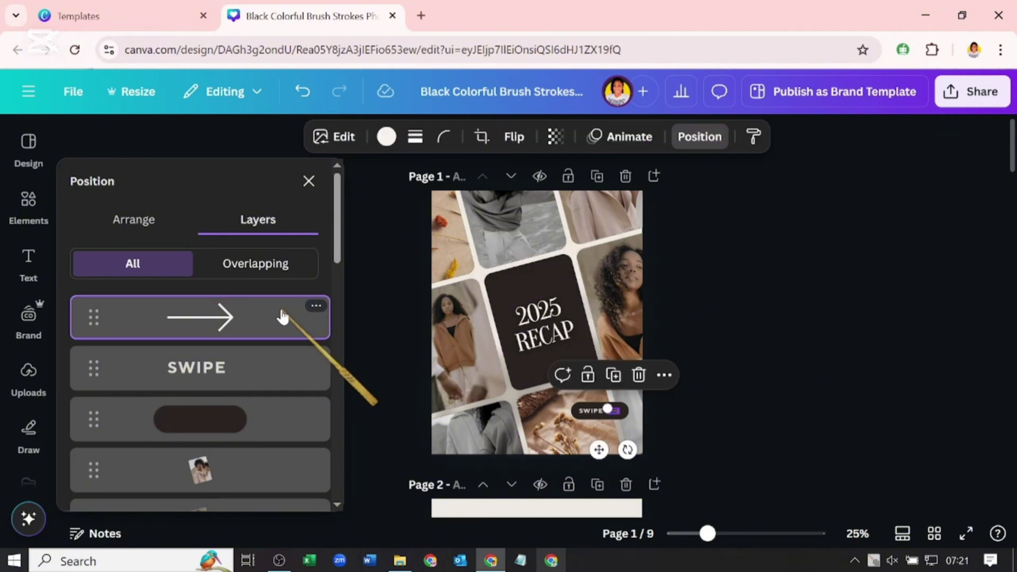
left_click(258, 363)
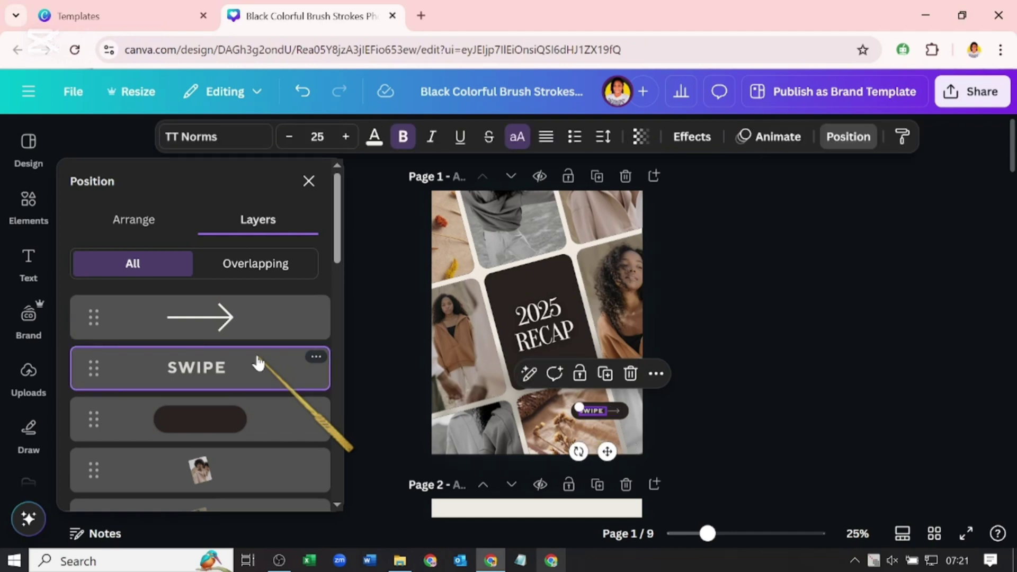
left_click(247, 407)
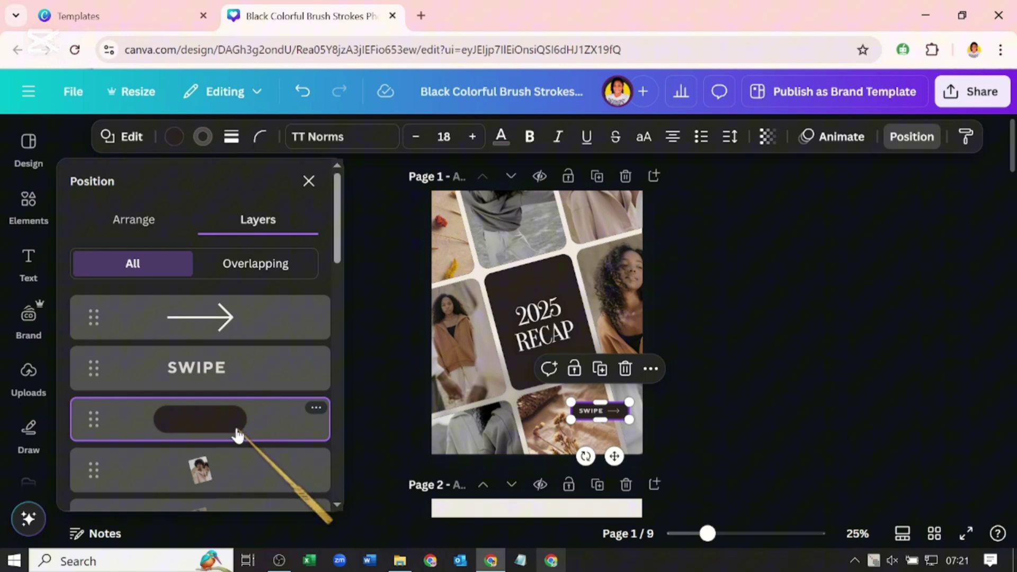
left_click(229, 462)
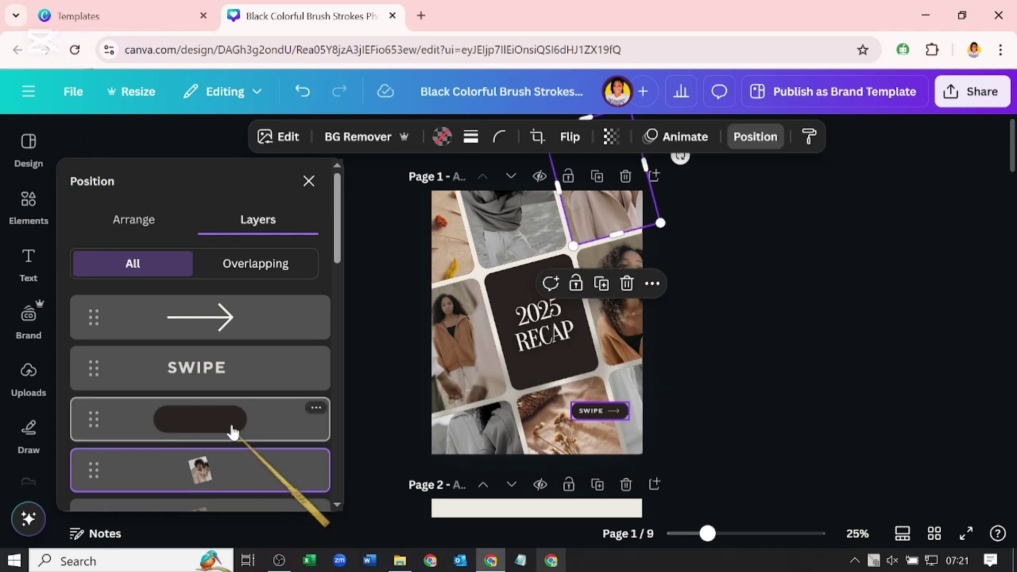
left_click(443, 355)
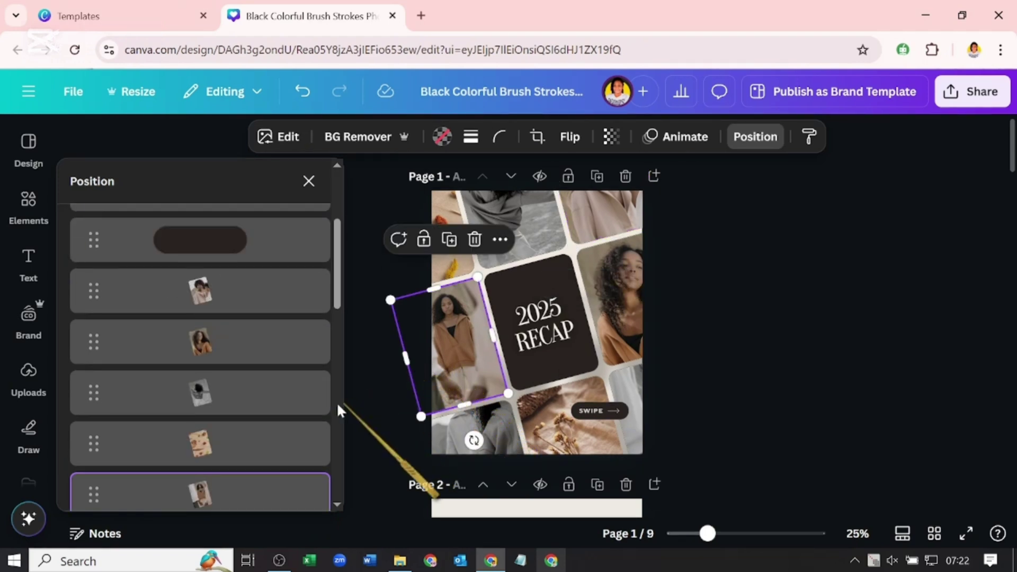
scroll(307, 416, "down", 5)
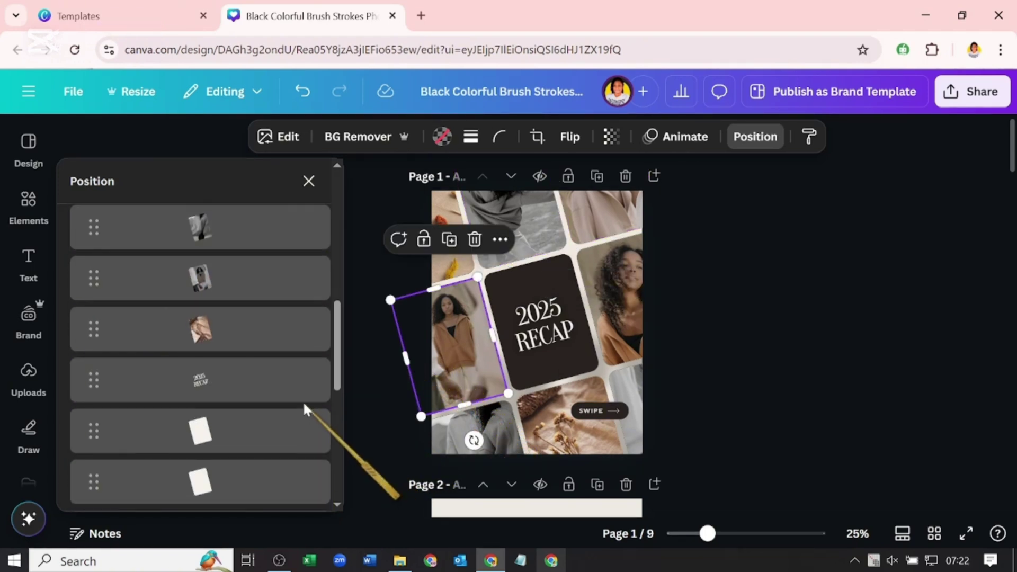
scroll(303, 400, "up", 5)
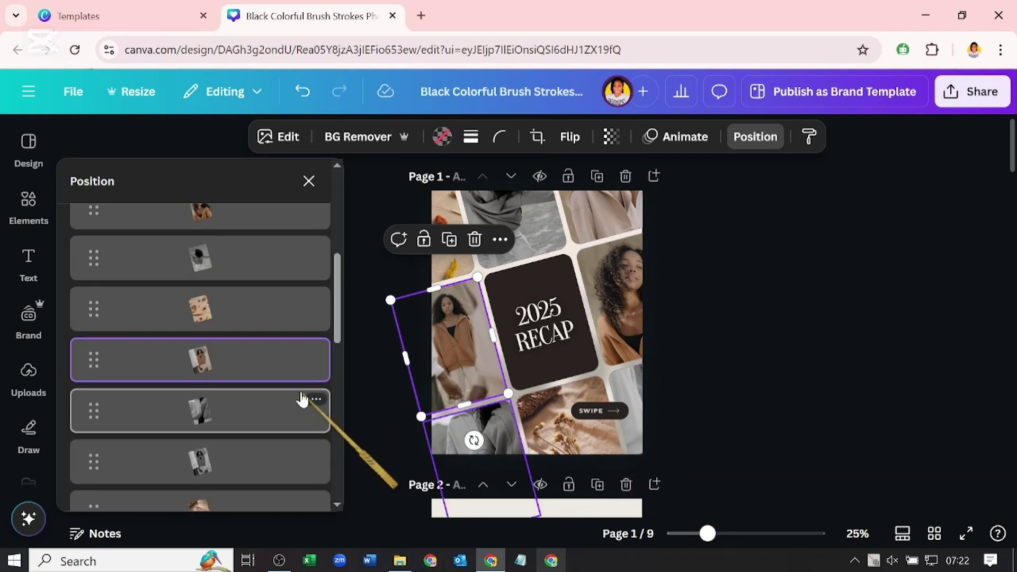
scroll(302, 394, "up", 5)
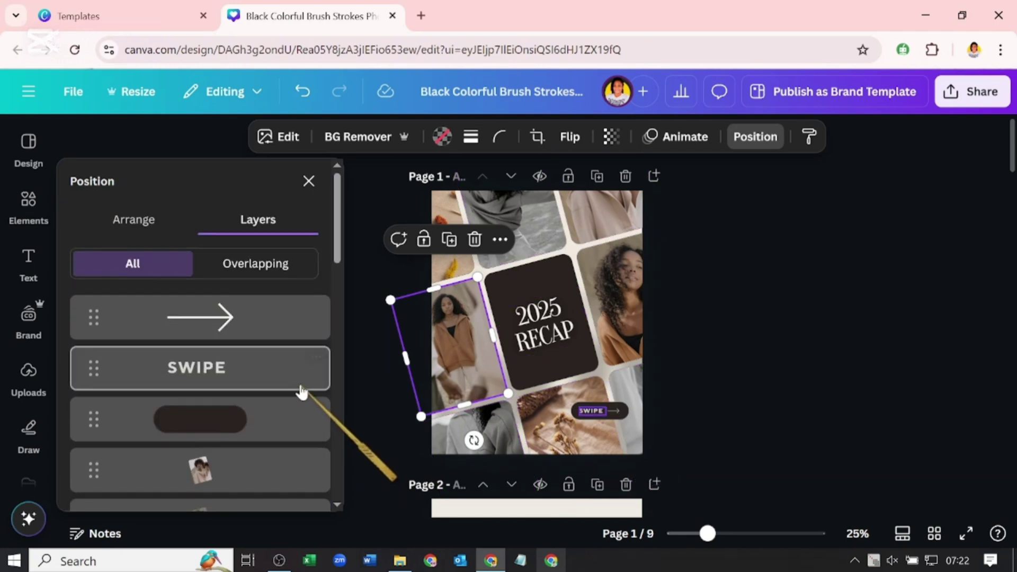
Examine only the layers overlapping the selected photo, select the white shape beneath it, and return to all layers before closing the list.
left_click(307, 275)
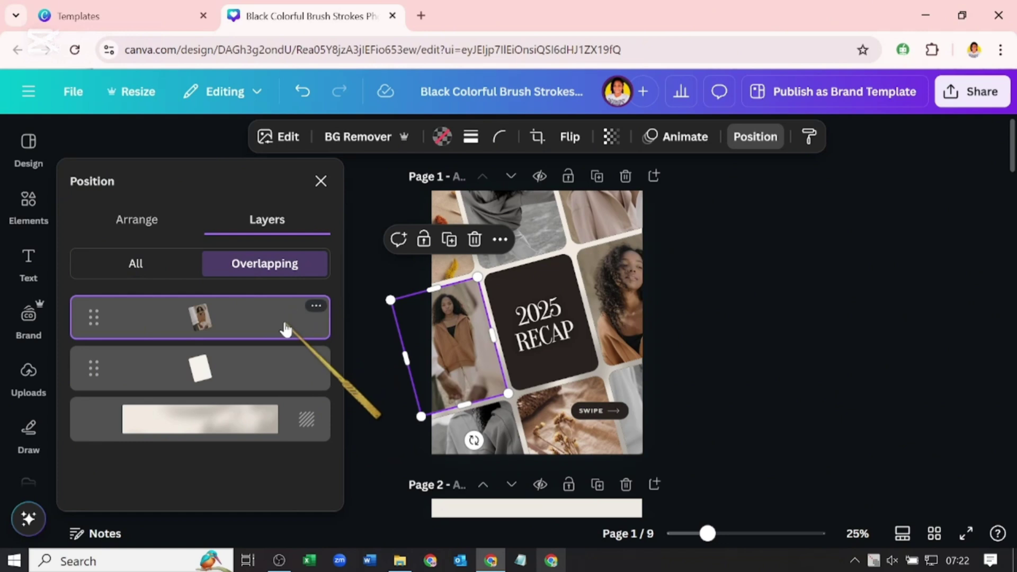
left_click(270, 374)
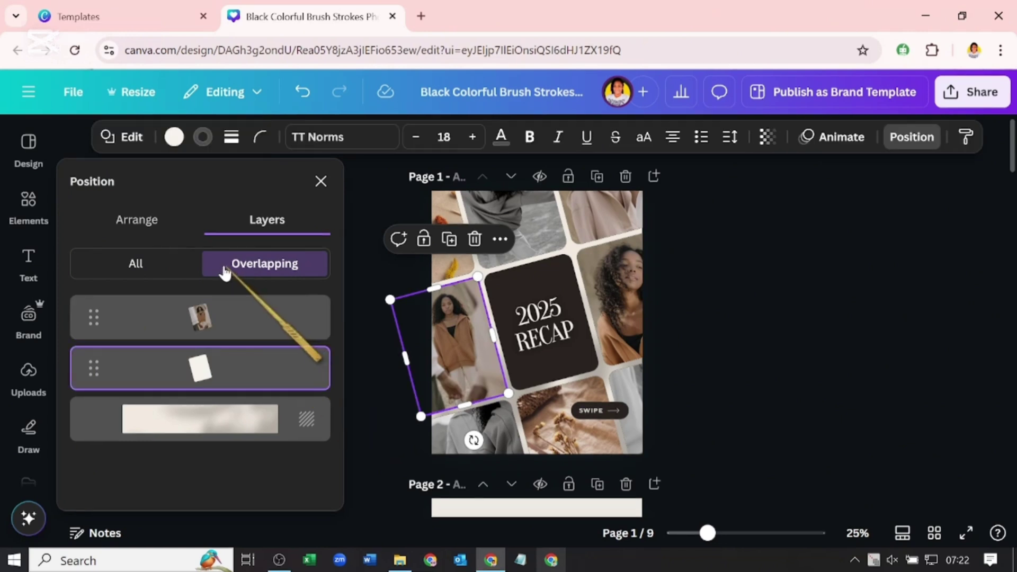
left_click(178, 265)
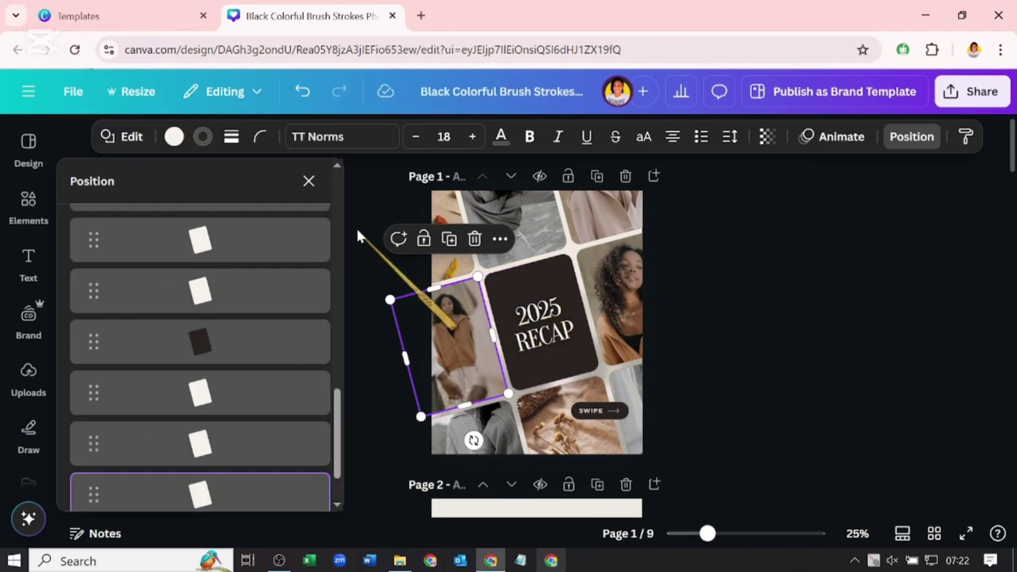
left_click(309, 182)
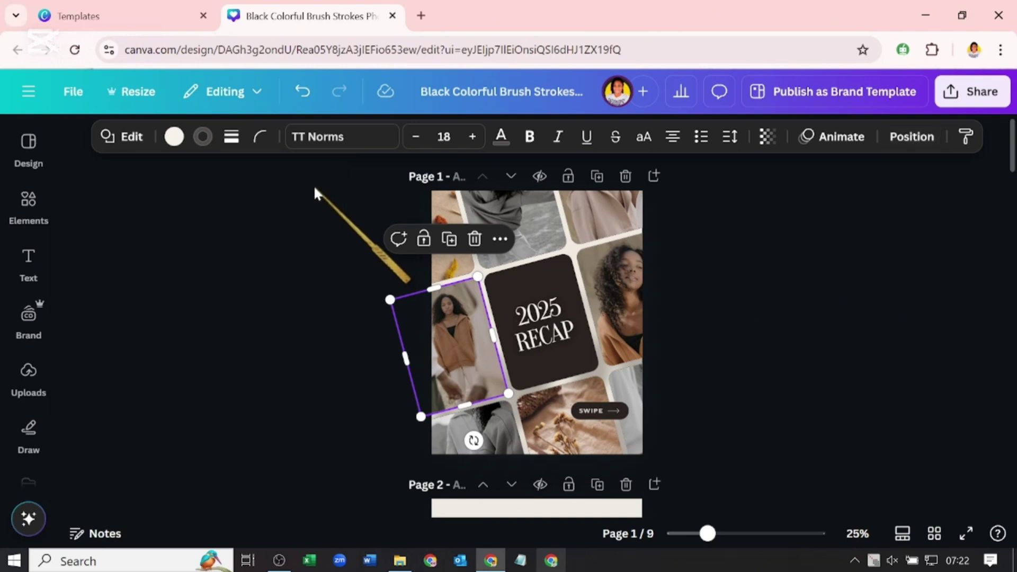
Try deleting only the image from the photo frame to the right of the page 1 title, and undo the deletion.
left_click(539, 327)
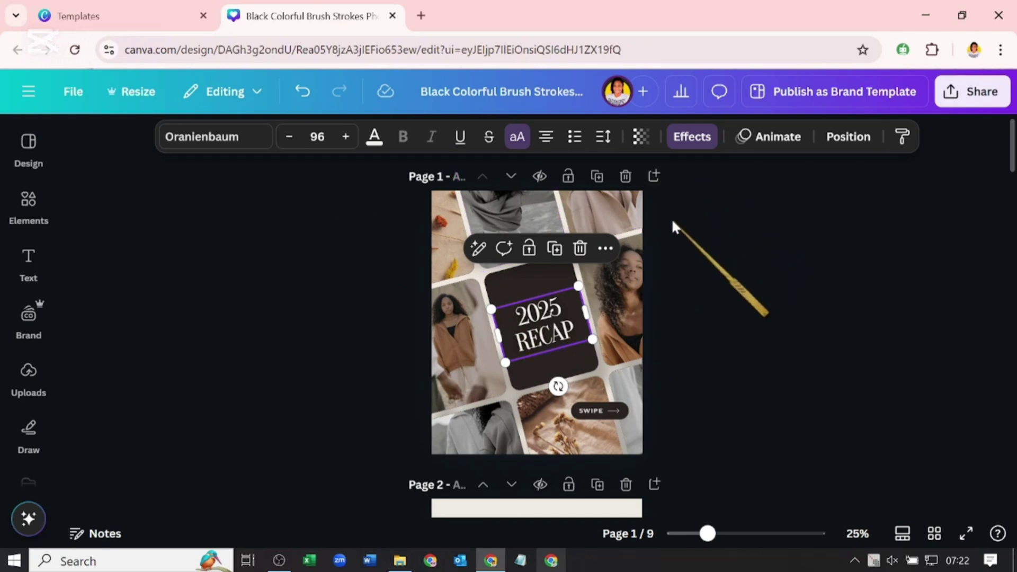
left_click(628, 261)
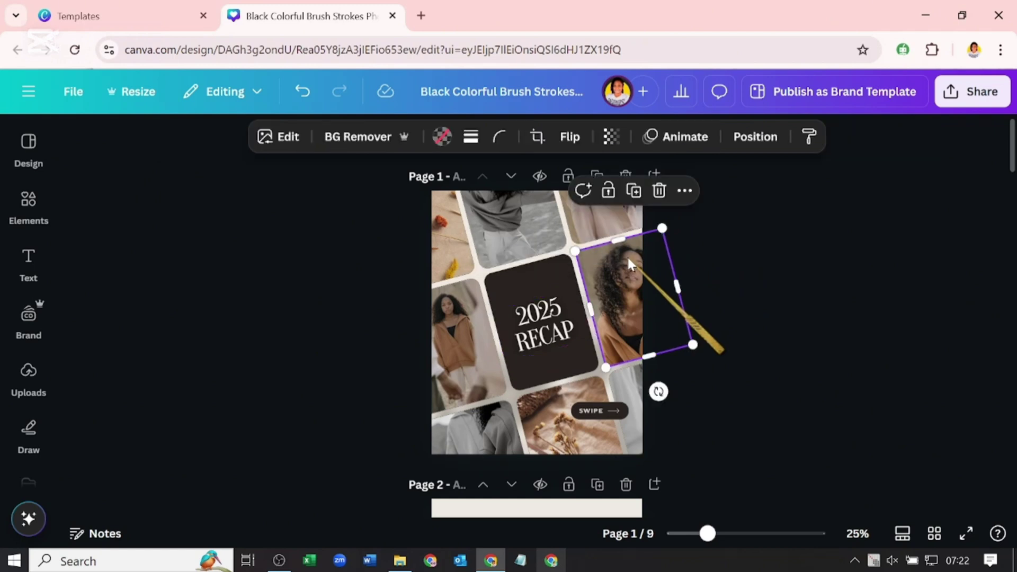
left_click(659, 192)
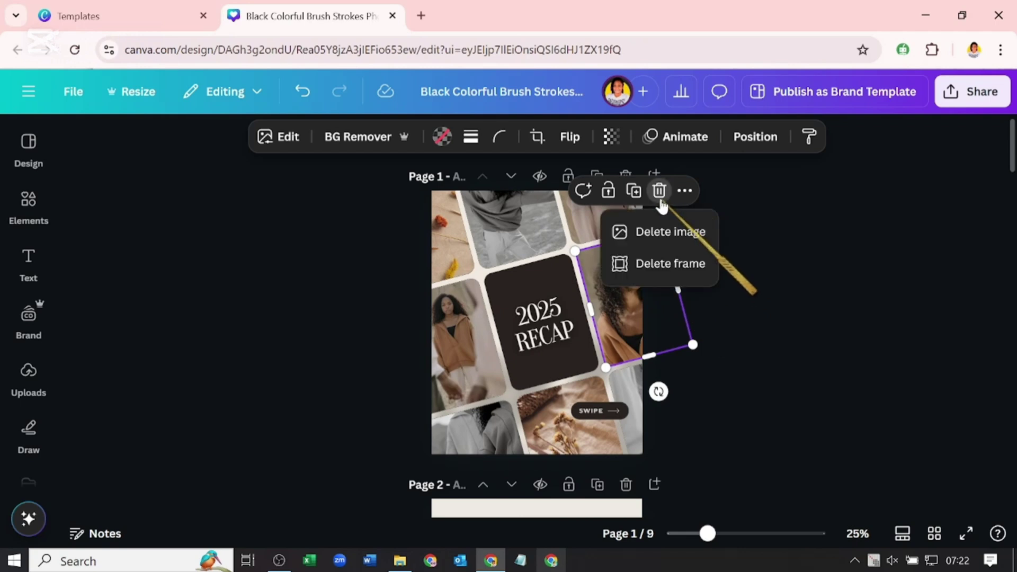
left_click(659, 243)
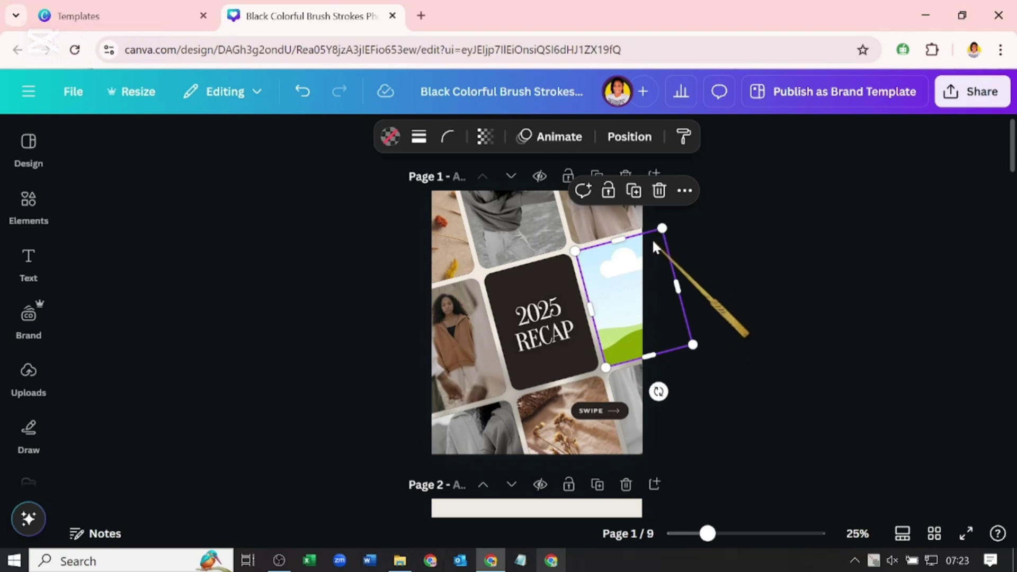
left_click(312, 95)
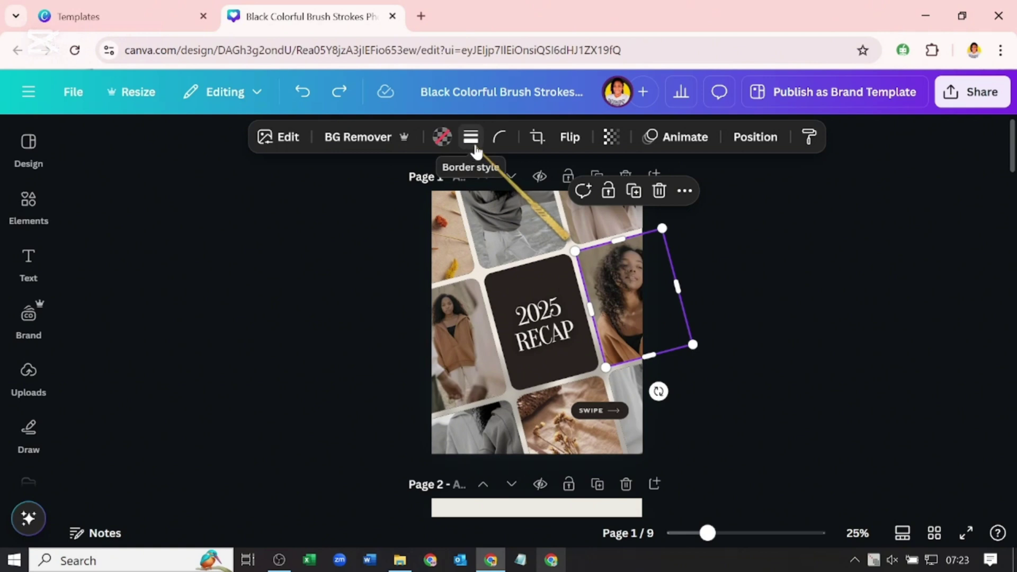
Remove the background from the photo to the right of the page 1 title and open its image editing options.
left_click(358, 139)
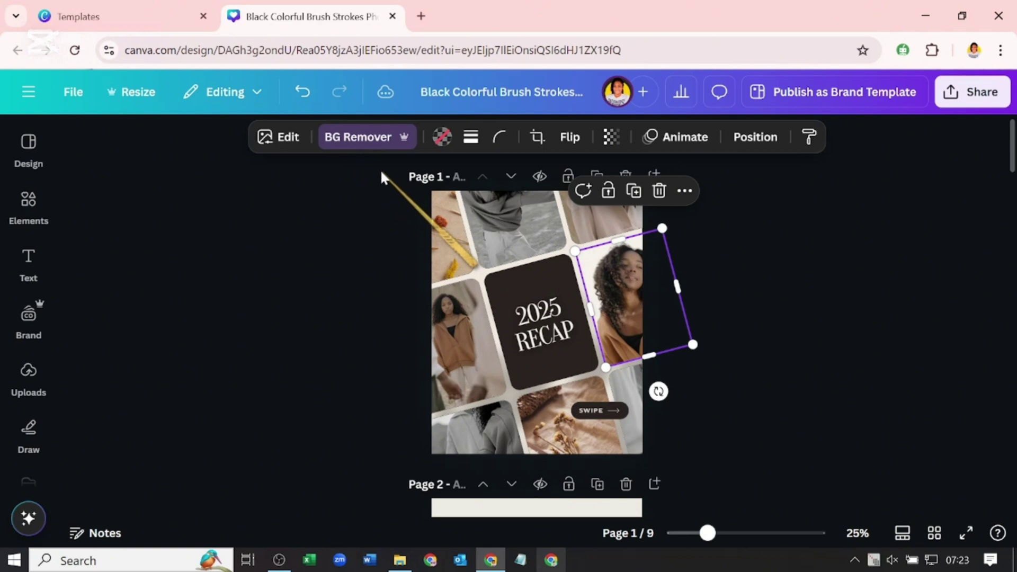
left_click(288, 139)
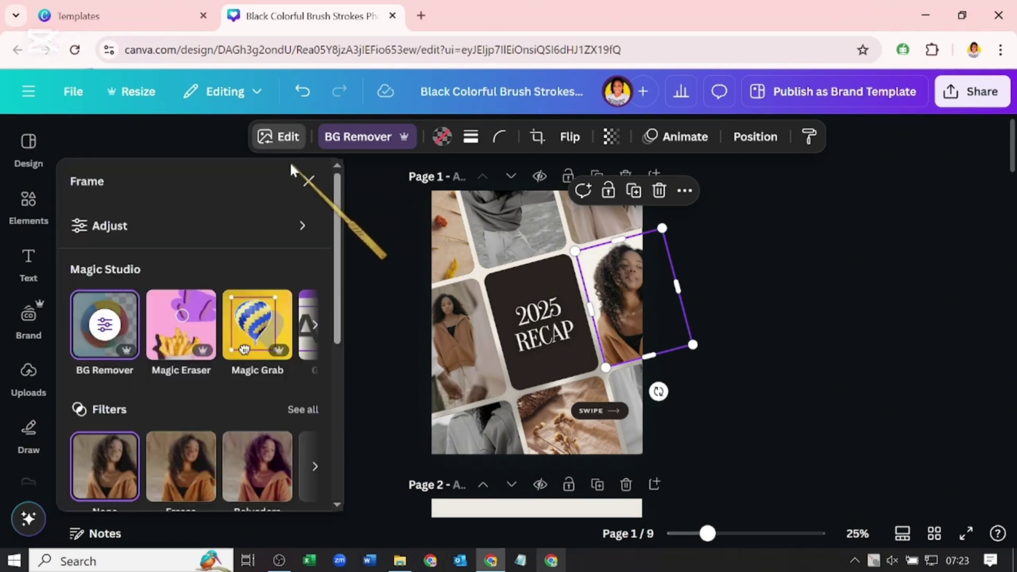
Auto-adjust the colours of the photo beside the page 1 title, review its adjustment values and return to the image editing options.
left_click(283, 234)
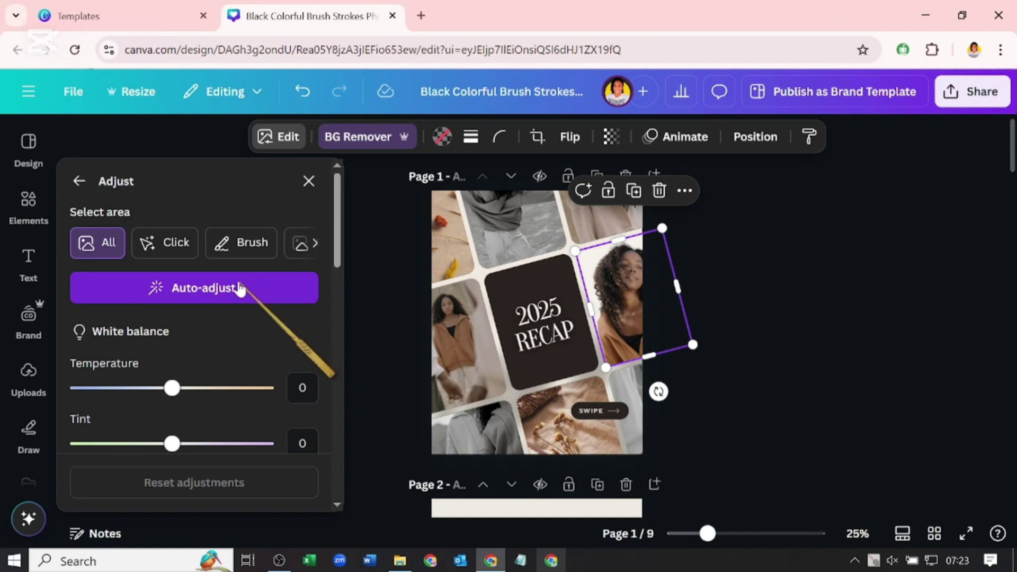
left_click(240, 289)
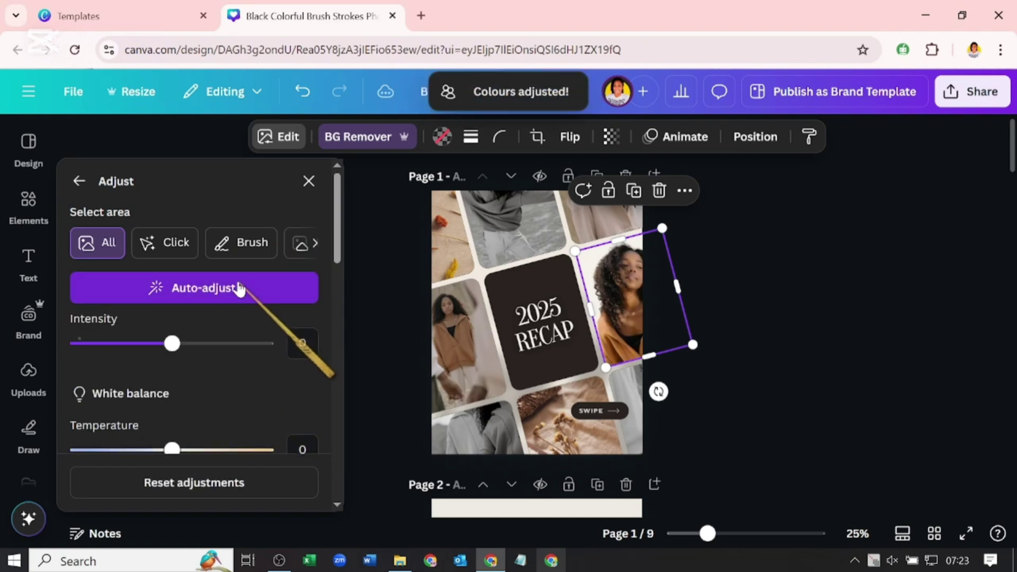
scroll(223, 384, "down", 2)
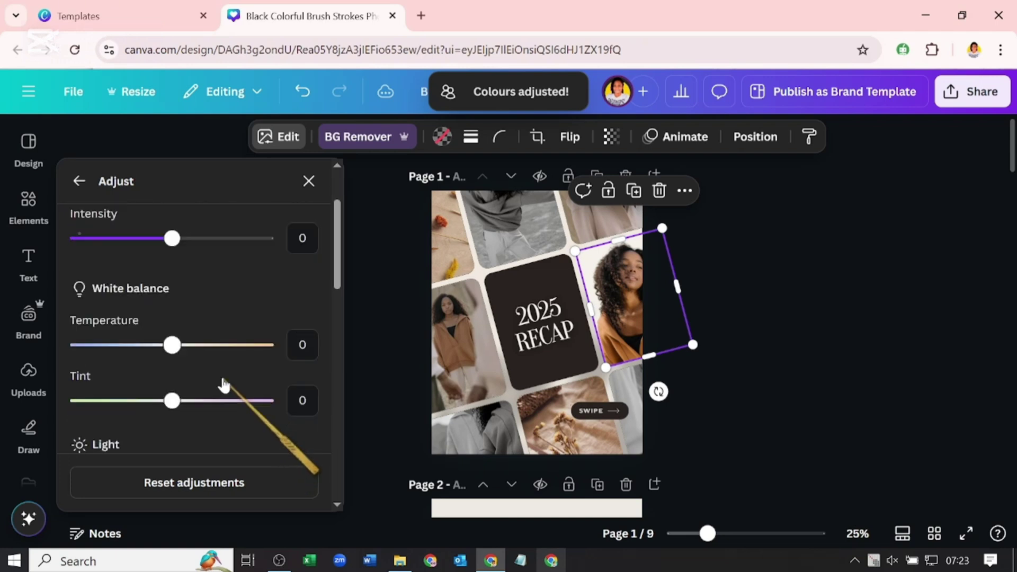
scroll(223, 381, "down", 4)
scroll(223, 377, "up", 2)
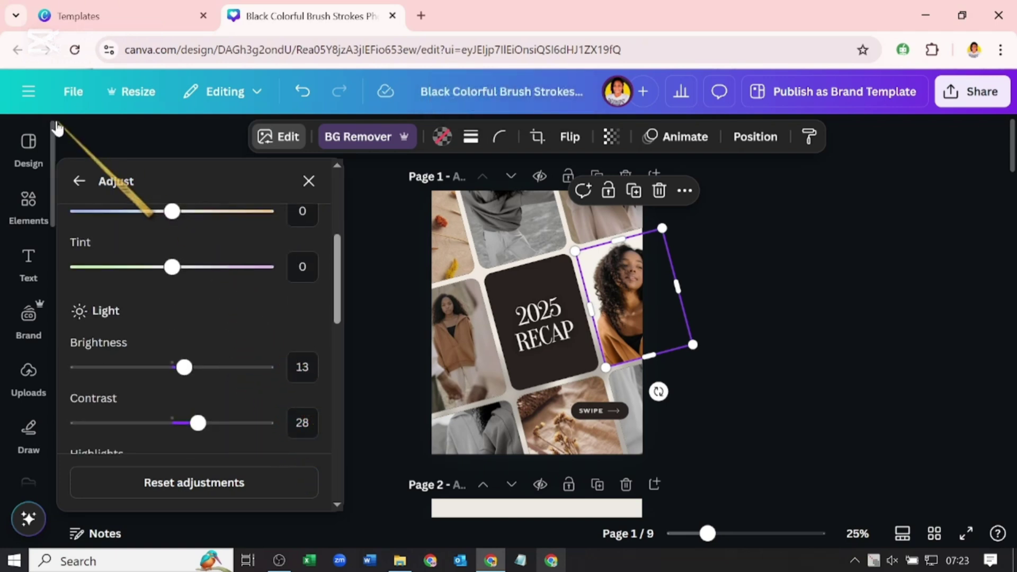
left_click(79, 181)
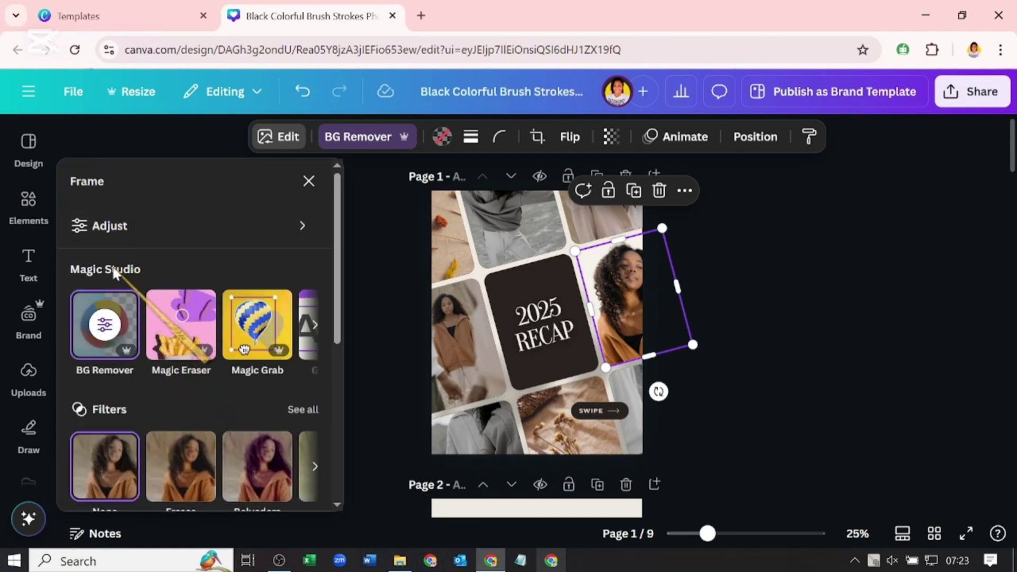
Look through the Magic Studio tools and apply the Belvedere filter to the selected photo.
left_click(314, 327)
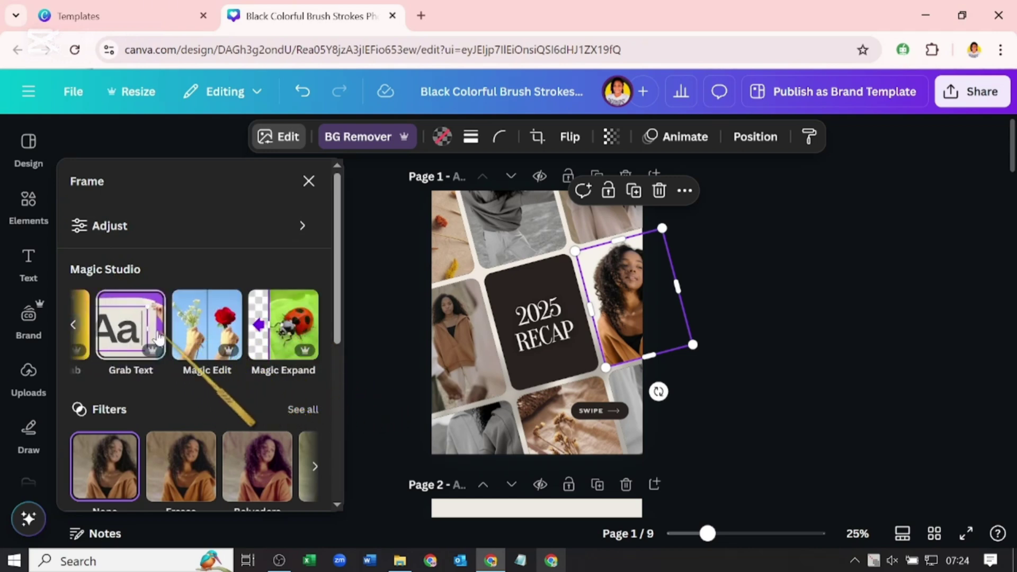
left_click(73, 327)
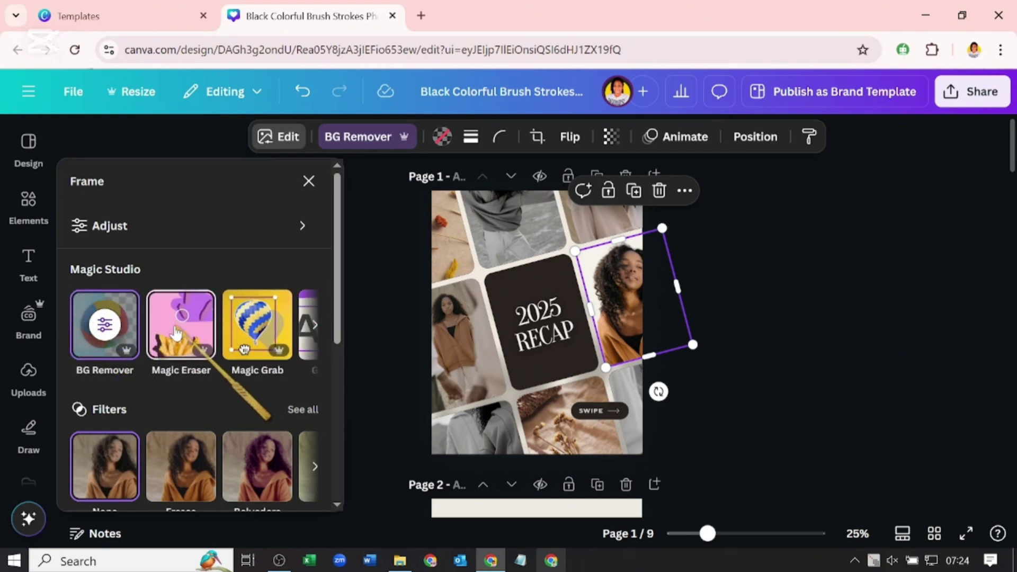
scroll(175, 348, "down", 3)
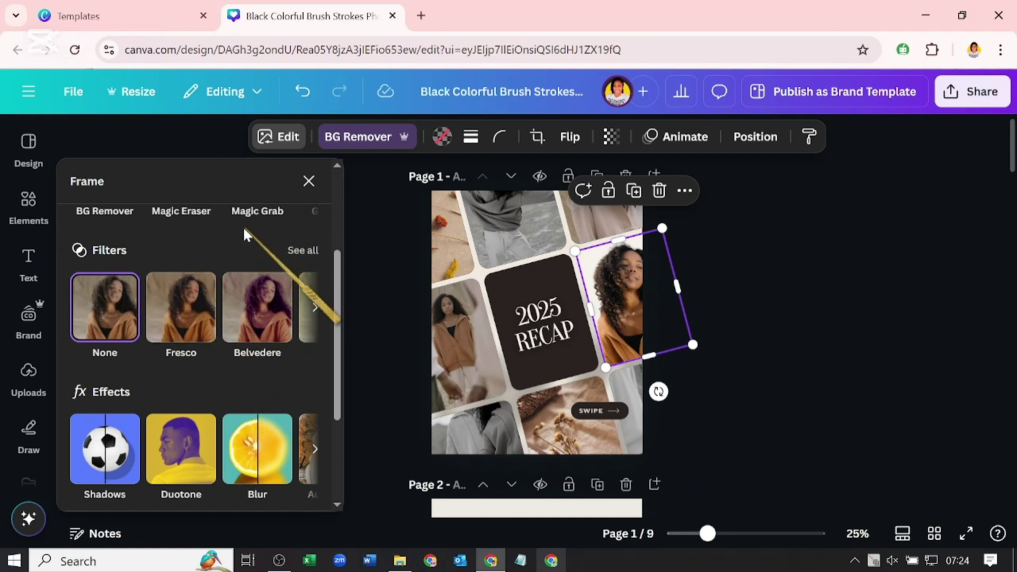
left_click(251, 303)
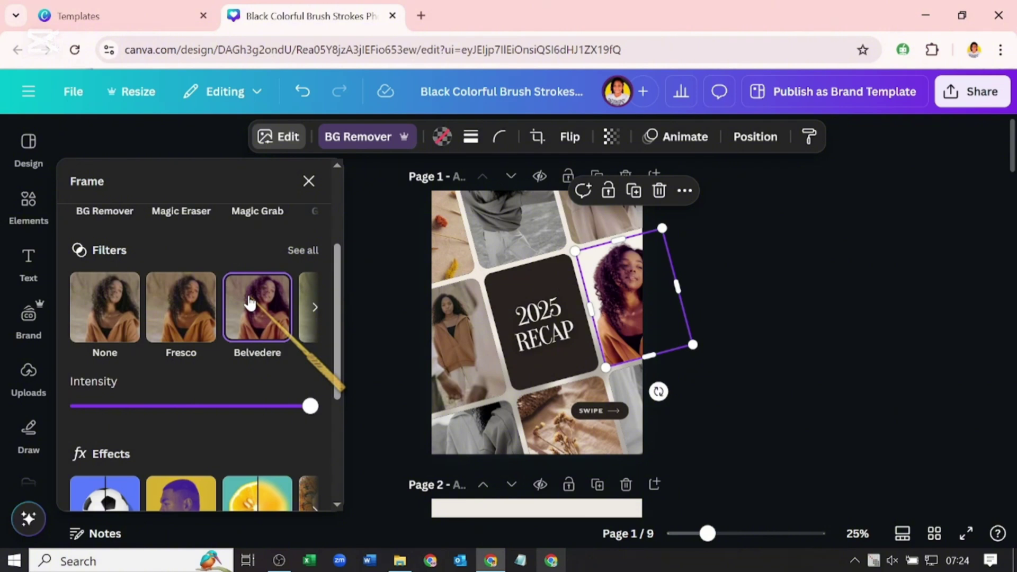
Apply the Outline shadow effect to the selected photo.
scroll(244, 288, "down", 3)
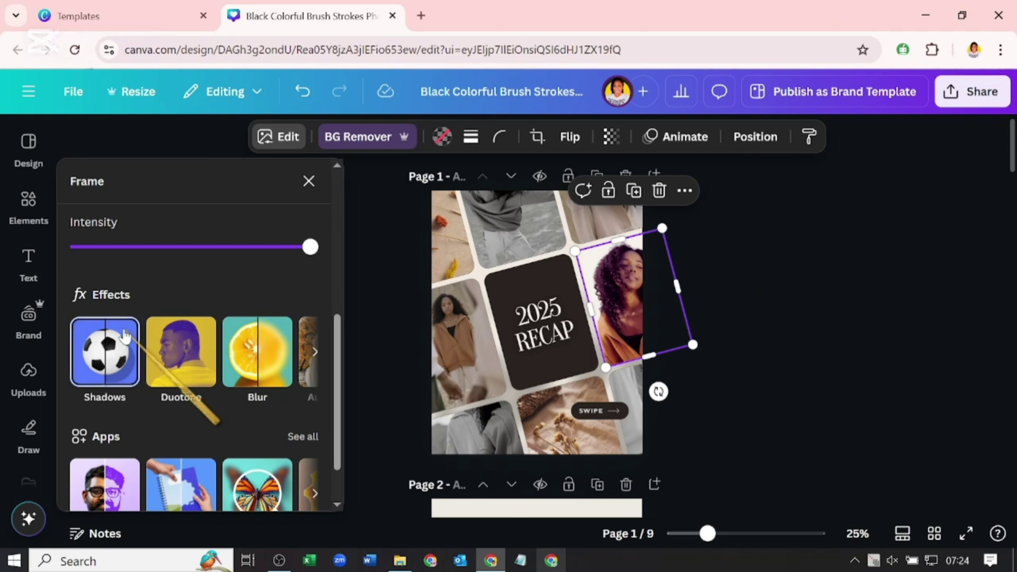
left_click(125, 337)
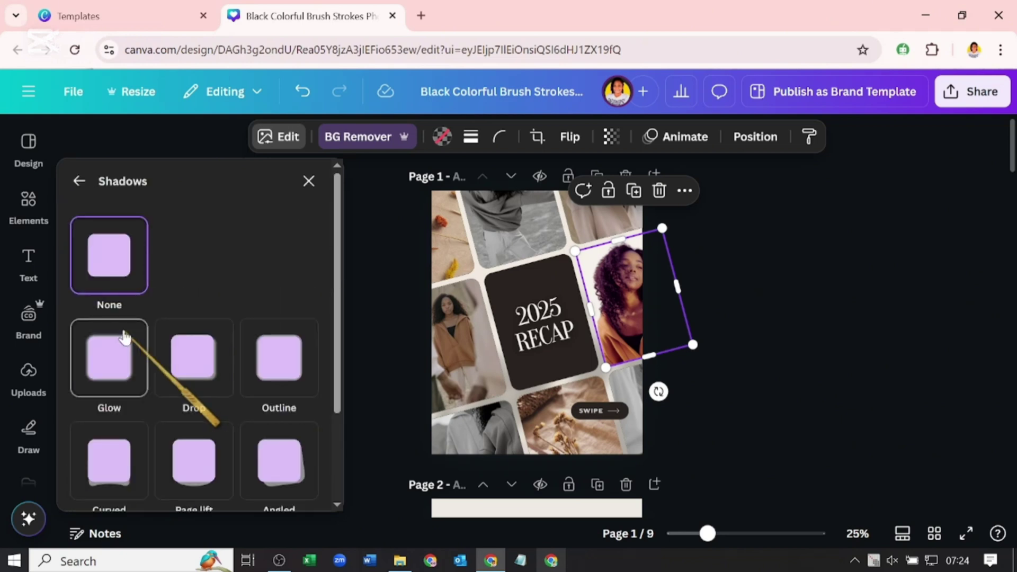
left_click(265, 364)
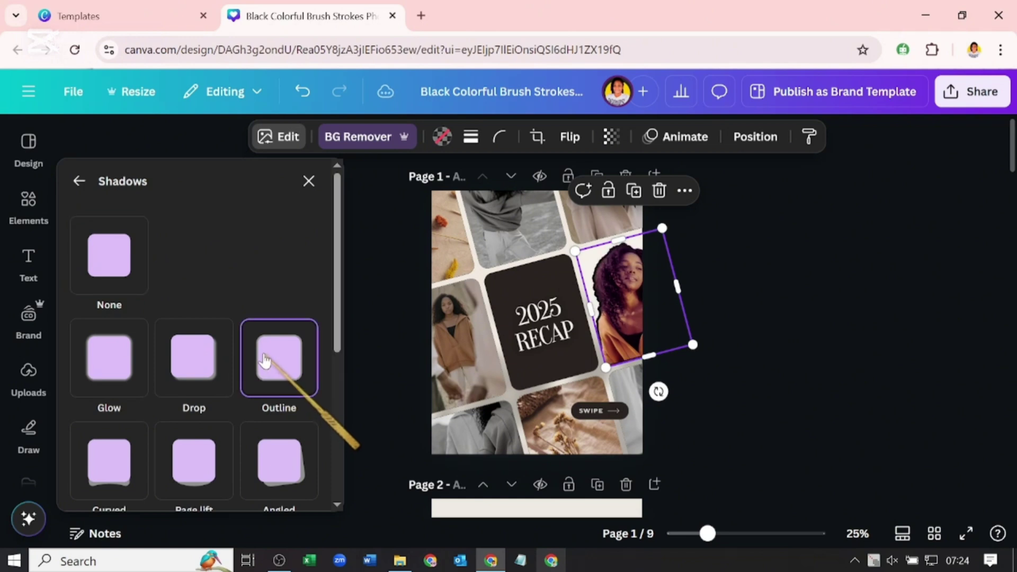
scroll(264, 360, "down", 5)
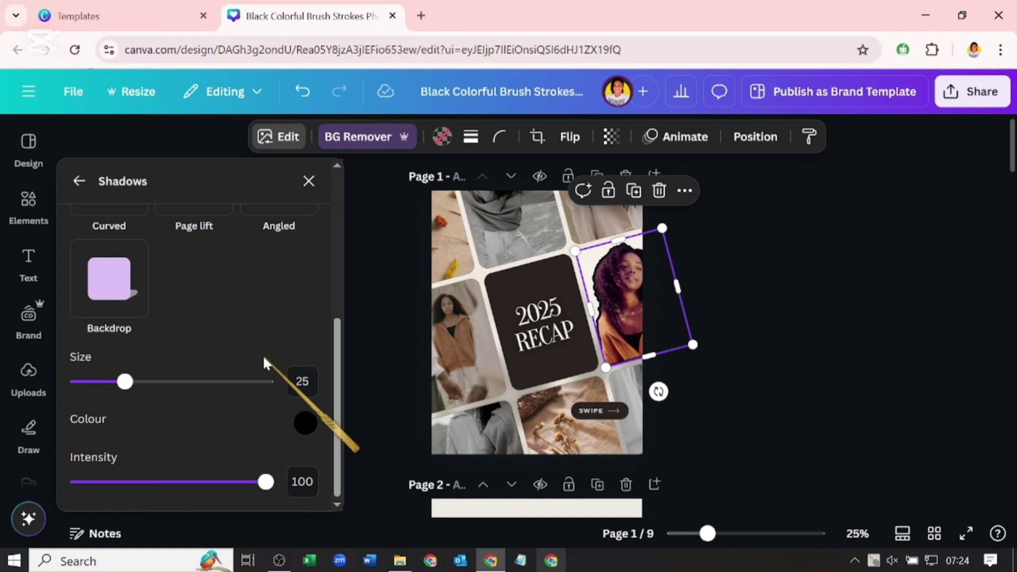
Set the photo's outline shadow colour to magenta #F307A3 and return to the image editing options.
left_click(305, 425)
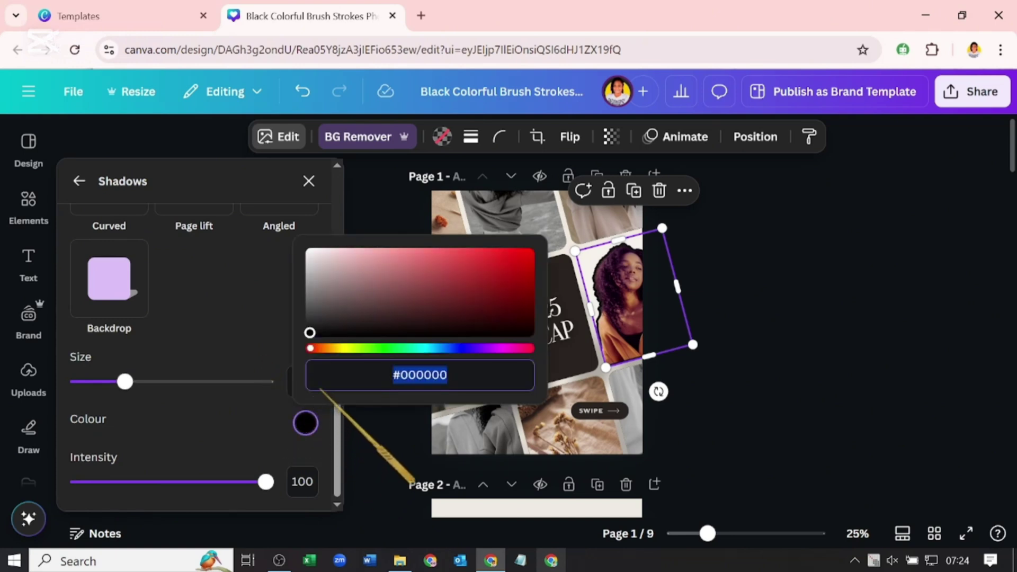
left_click(506, 349)
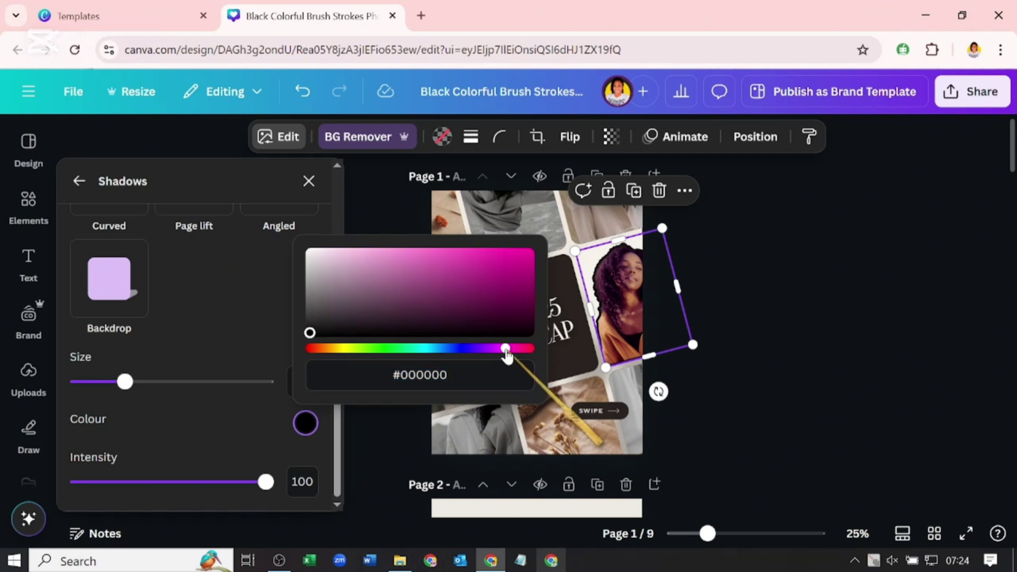
left_click(528, 260)
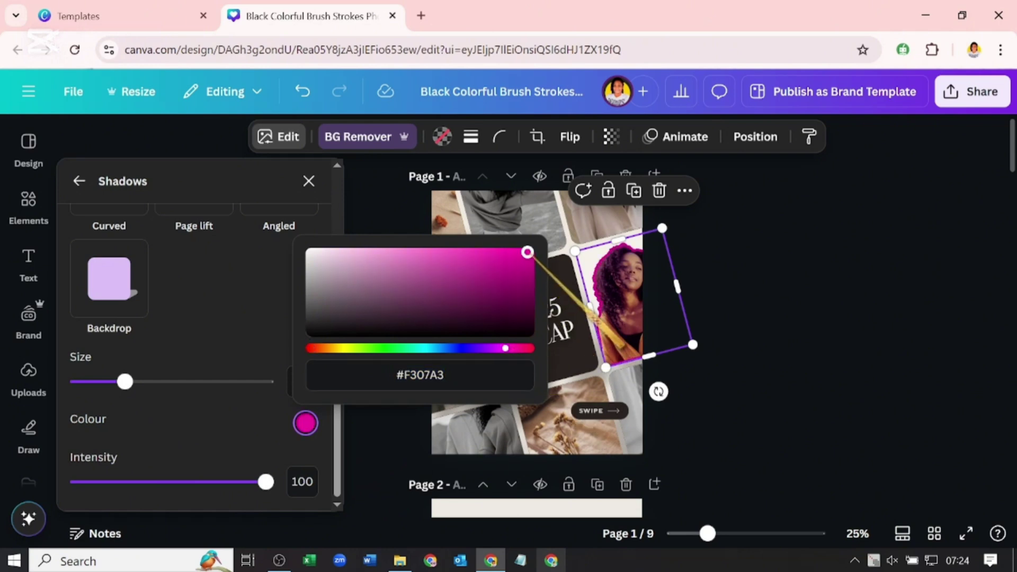
scroll(281, 260, "up", 2)
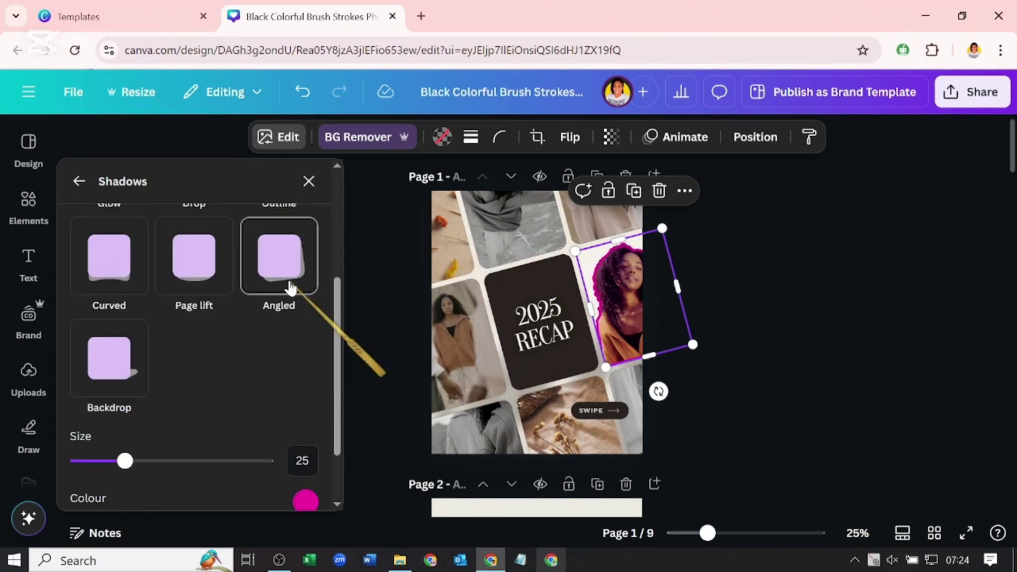
left_click(75, 181)
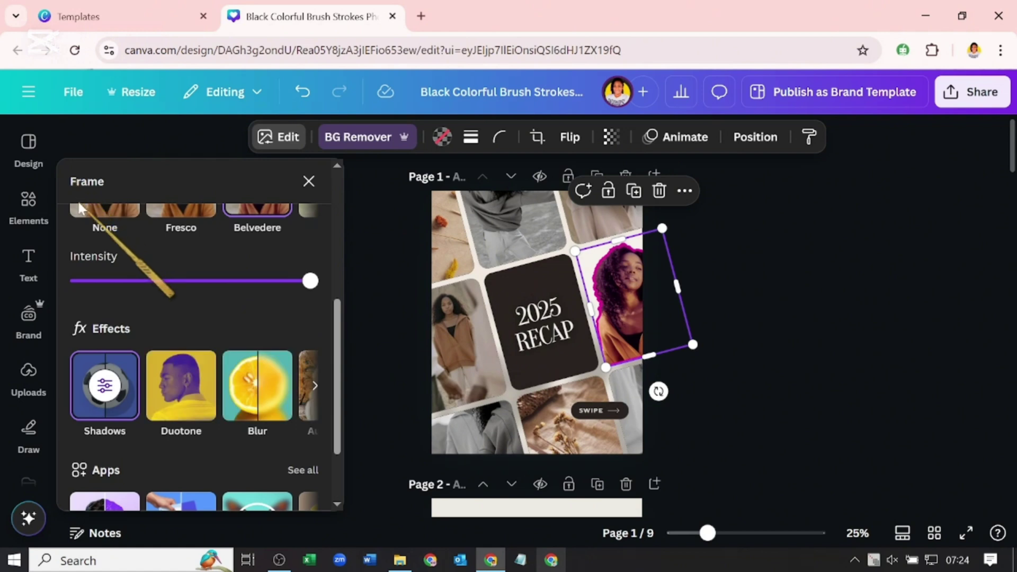
scroll(103, 262, "down", 2)
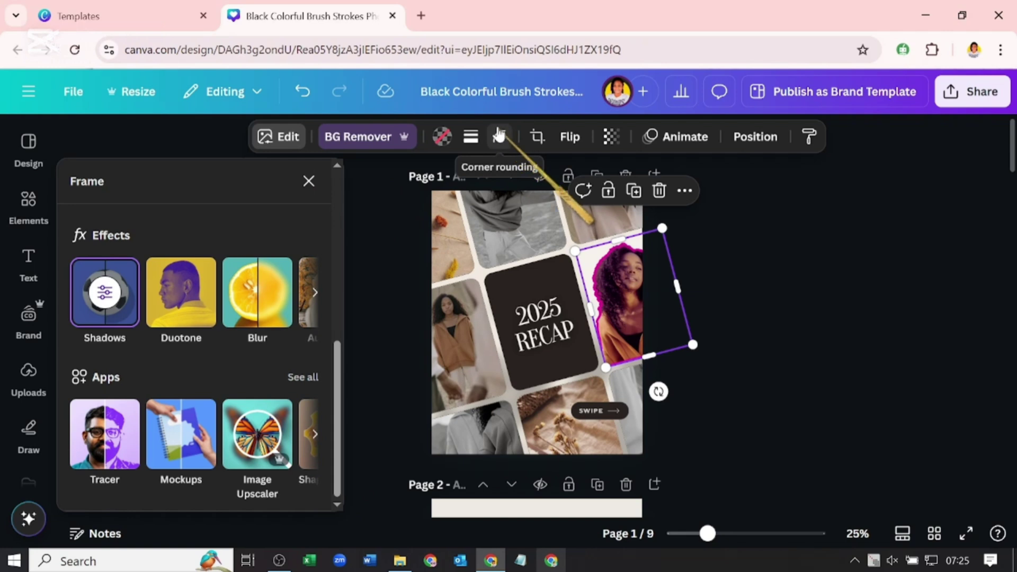
Accept the selected photo's existing crop without adjusting it, and flip the photo horizontally.
left_click(537, 138)
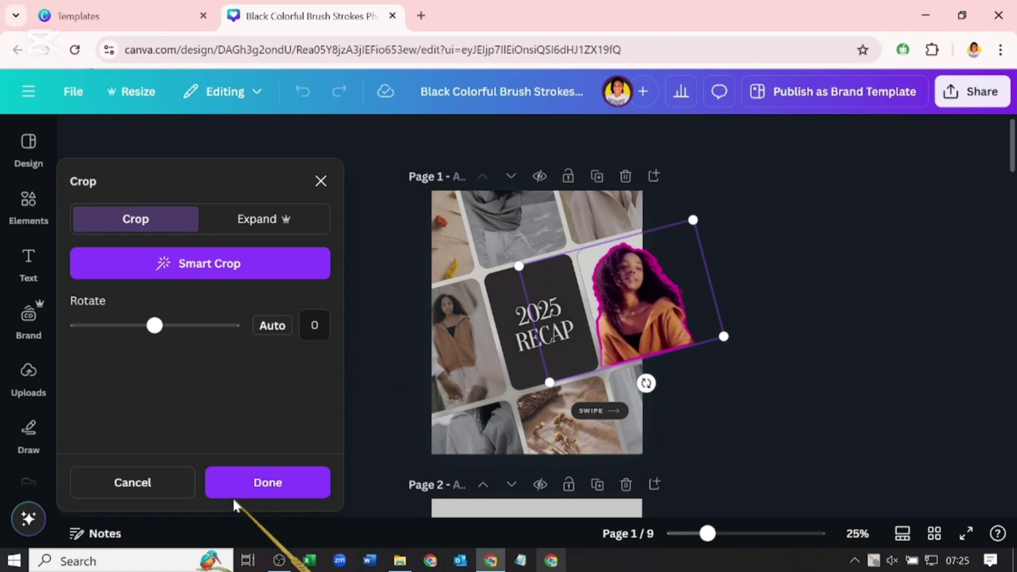
left_click(237, 486)
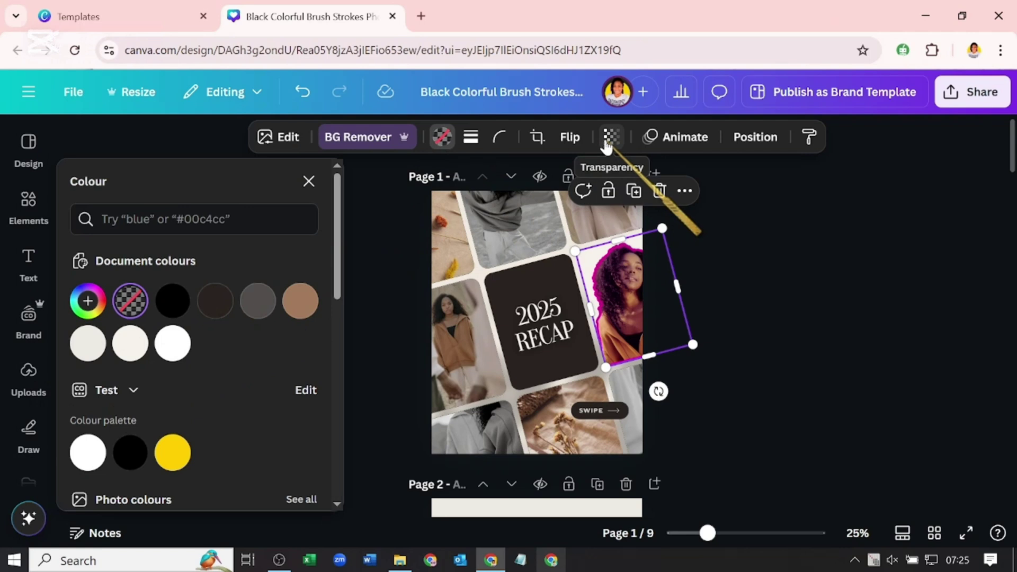
left_click(566, 139)
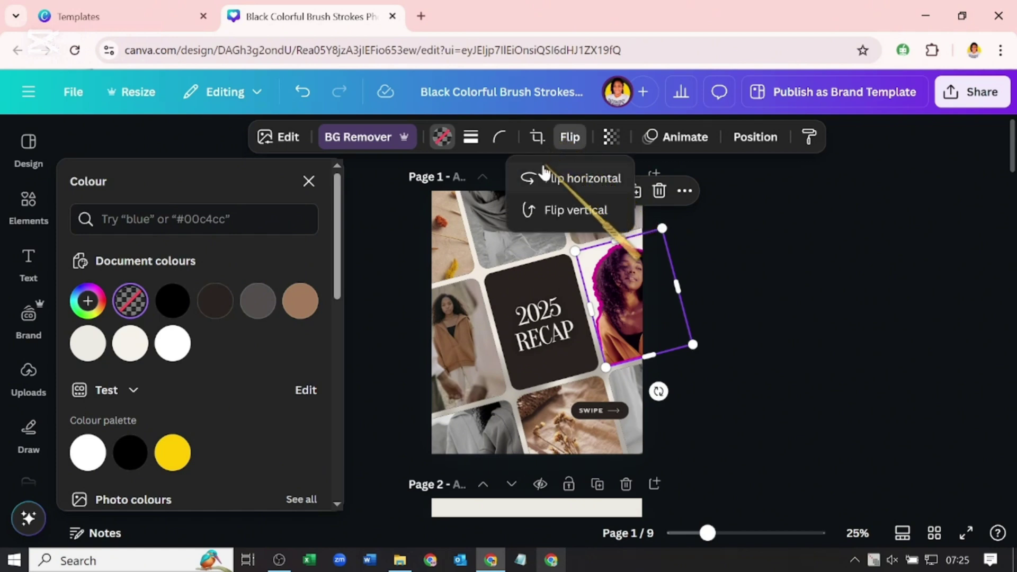
left_click(534, 180)
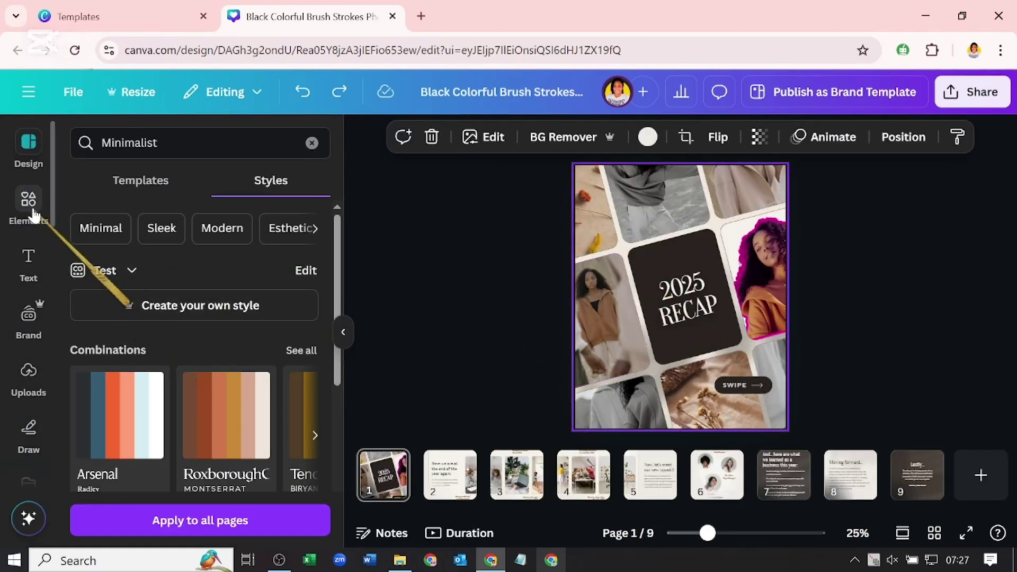
Examine the available element categories, from shapes, graphics and stickers through charts, tables and frames to mockups and collections.
left_click(32, 212)
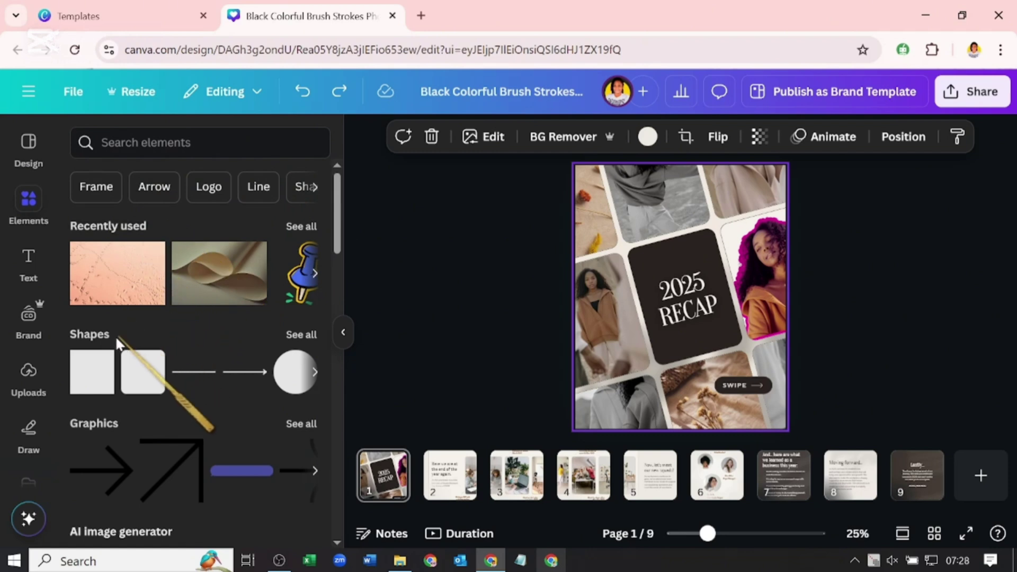
scroll(131, 353, "down", 2)
scroll(132, 354, "down", 2)
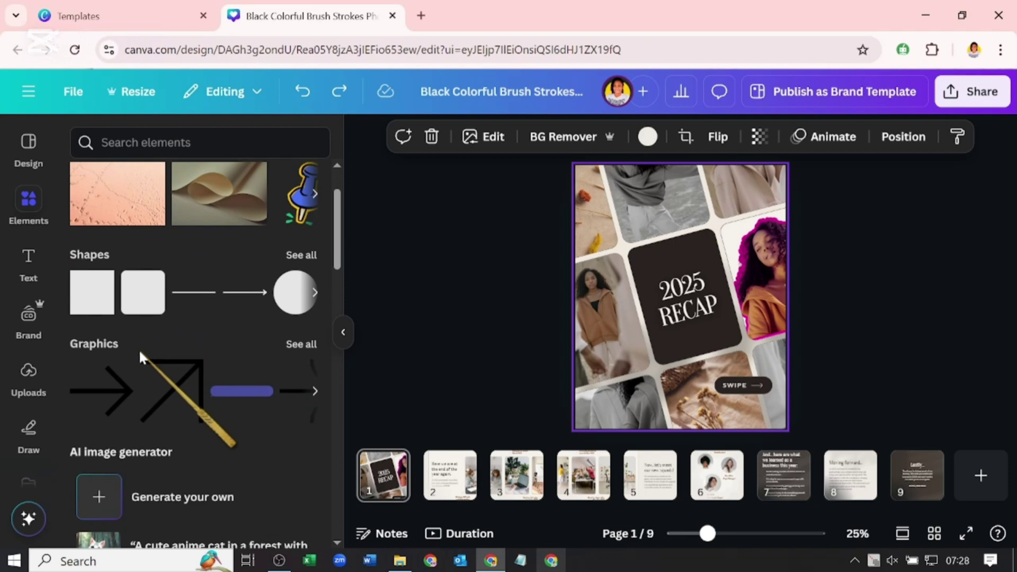
scroll(144, 352, "down", 3)
scroll(153, 361, "down", 3)
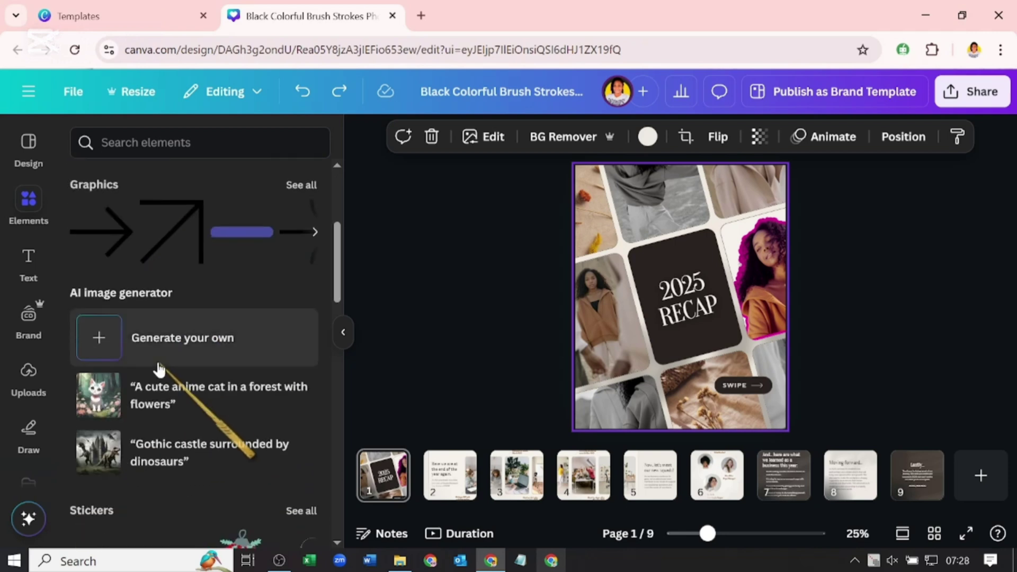
scroll(159, 369, "down", 3)
scroll(160, 367, "down", 5)
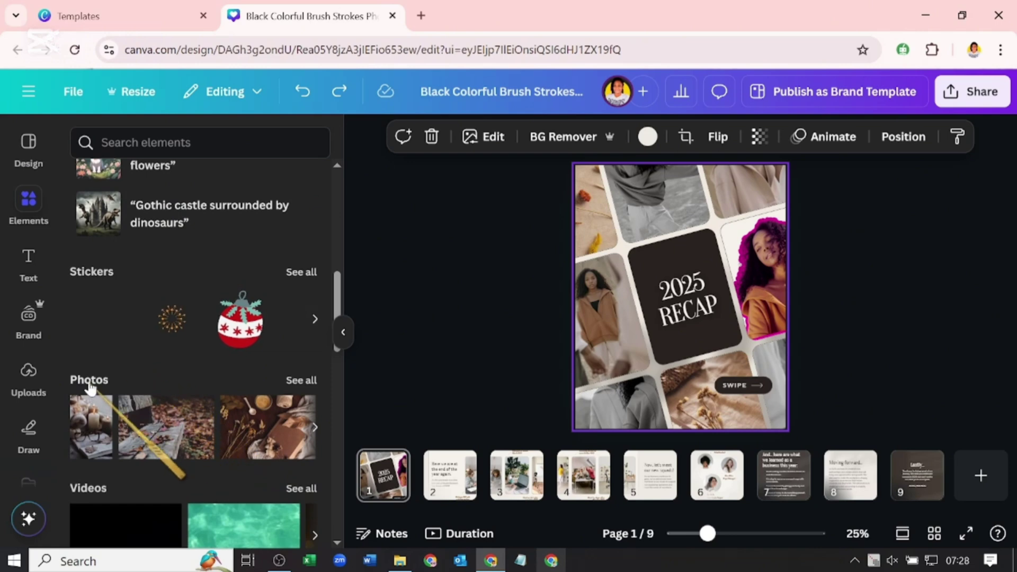
scroll(133, 370, "down", 5)
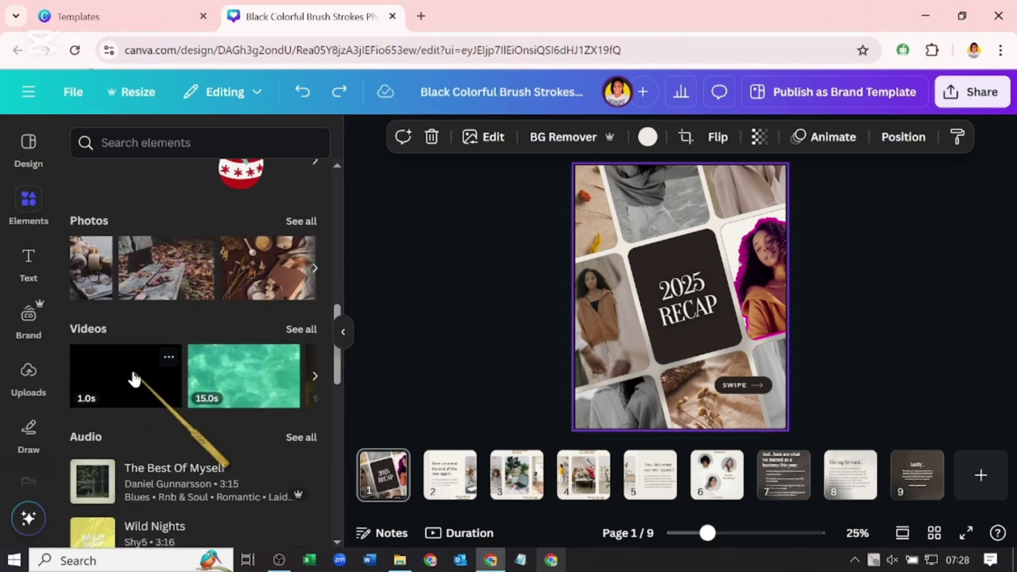
scroll(135, 377, "down", 3)
scroll(135, 376, "down", 3)
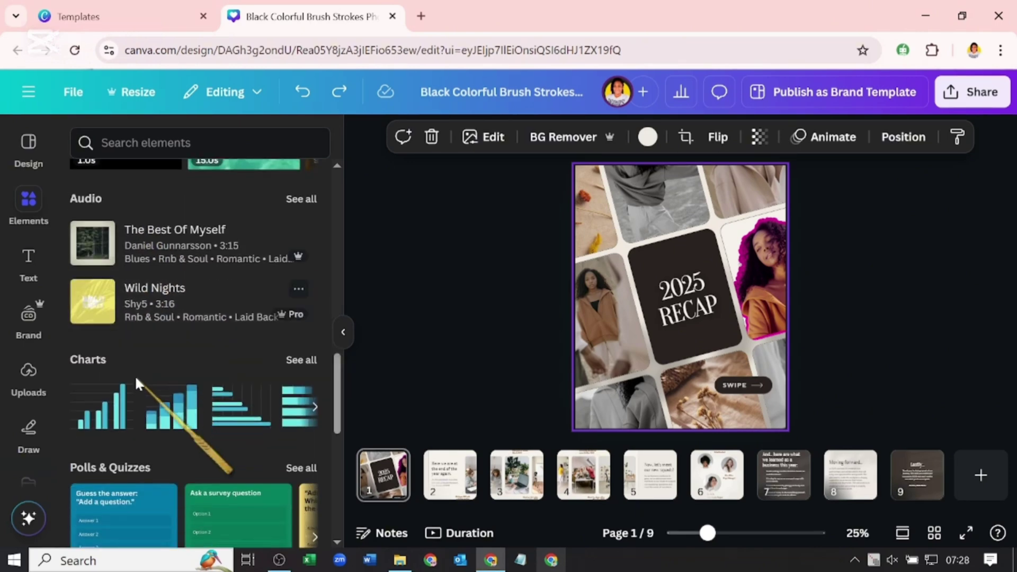
scroll(134, 371, "down", 2)
scroll(139, 387, "down", 2)
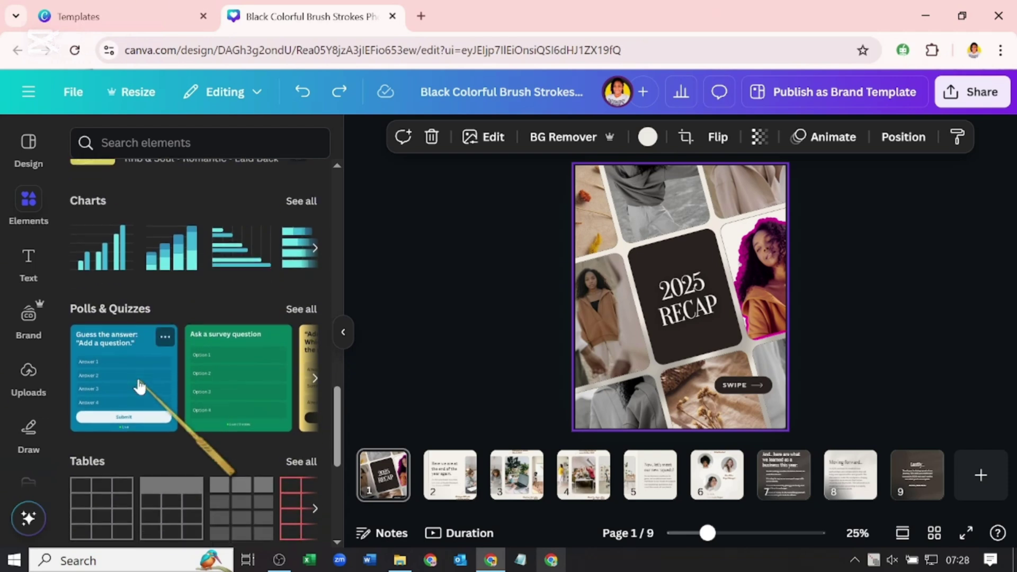
scroll(139, 383, "down", 3)
scroll(141, 386, "down", 5)
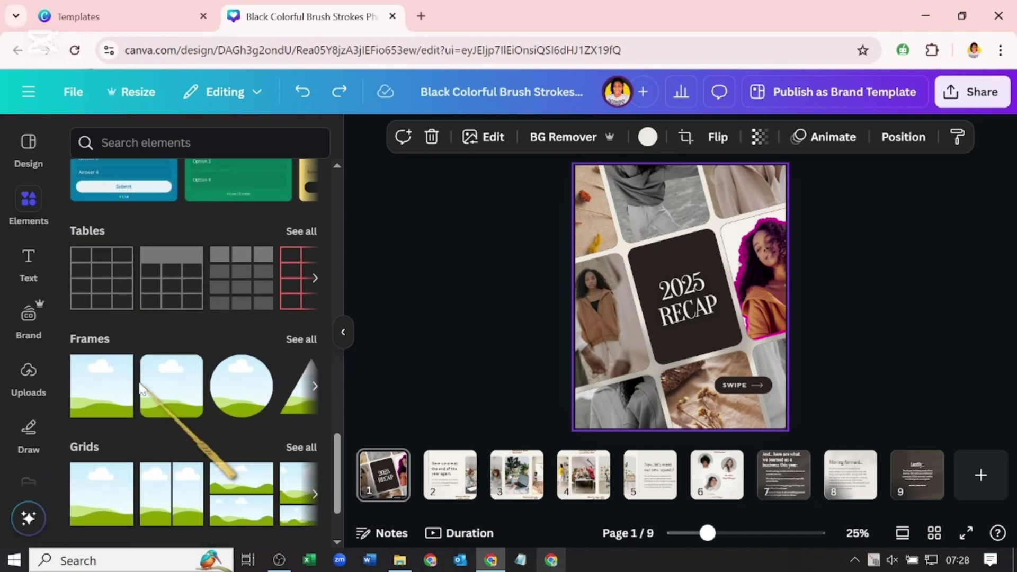
scroll(141, 387, "down", 3)
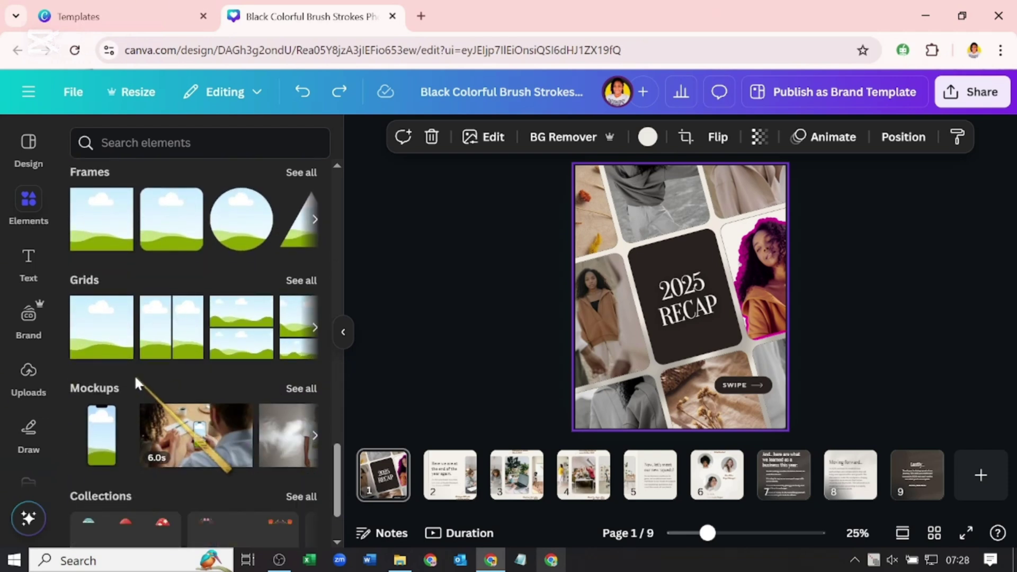
scroll(136, 379, "down", 2)
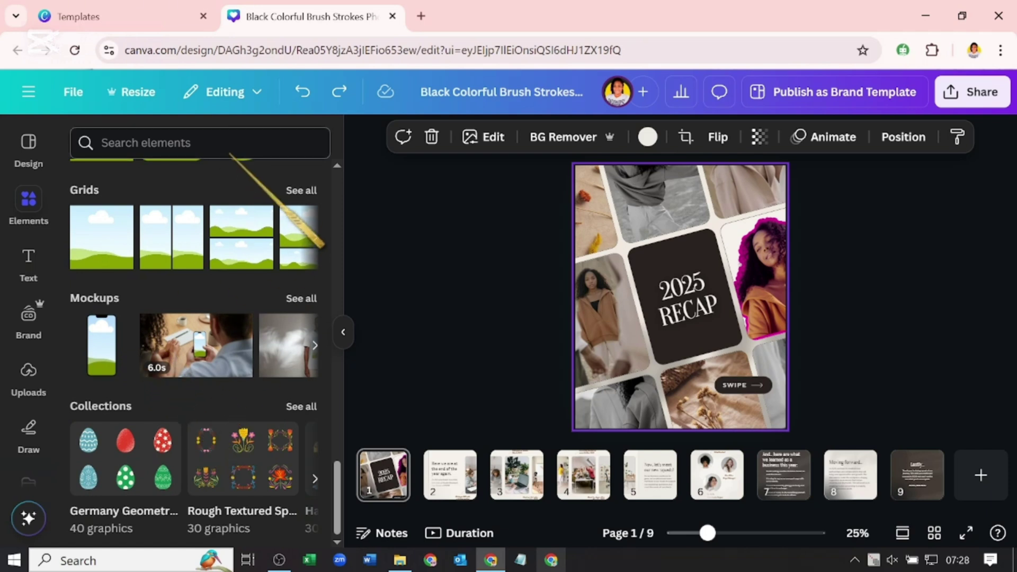
Search the elements library for "beautiful woman".
left_click(232, 150)
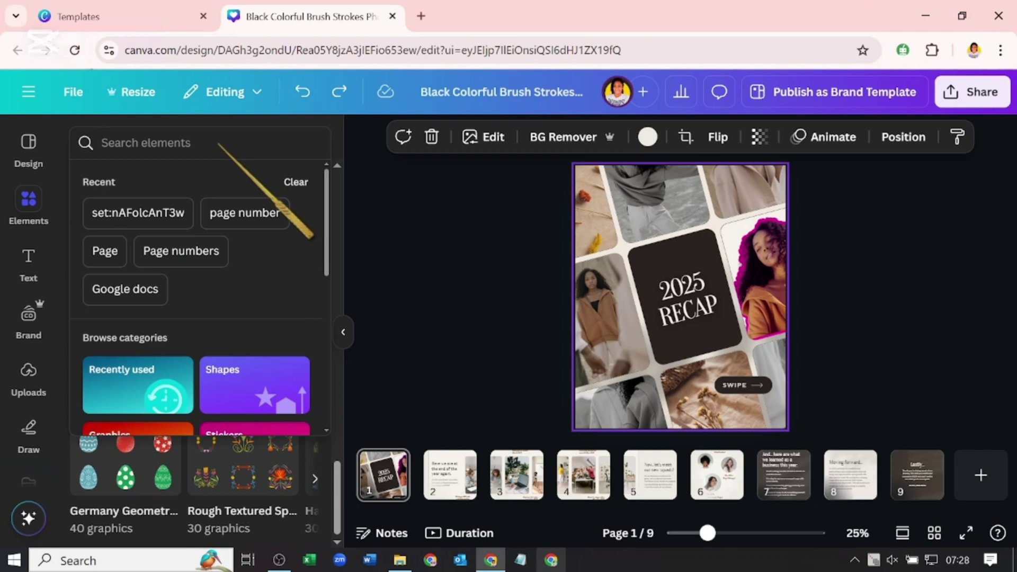
type("beauti")
left_click(193, 206)
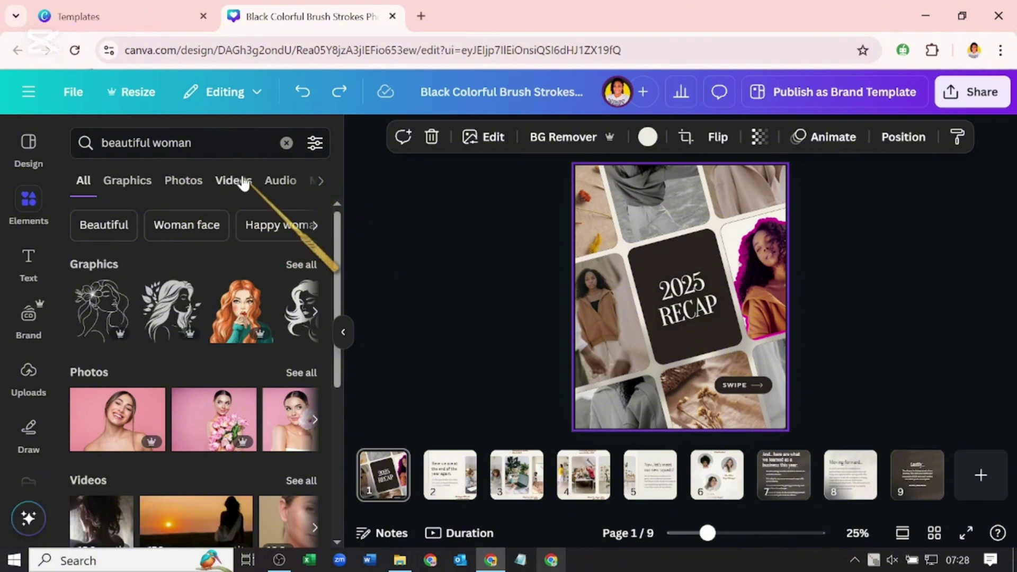
Look through the result categories for "beautiful woman" and limit the results to photos.
left_click(322, 181)
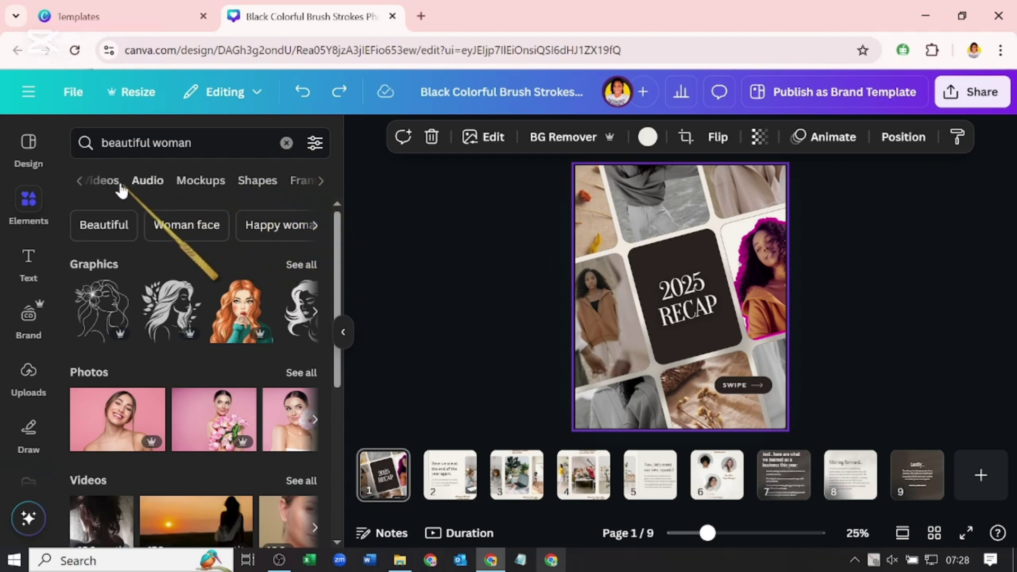
left_click(80, 182)
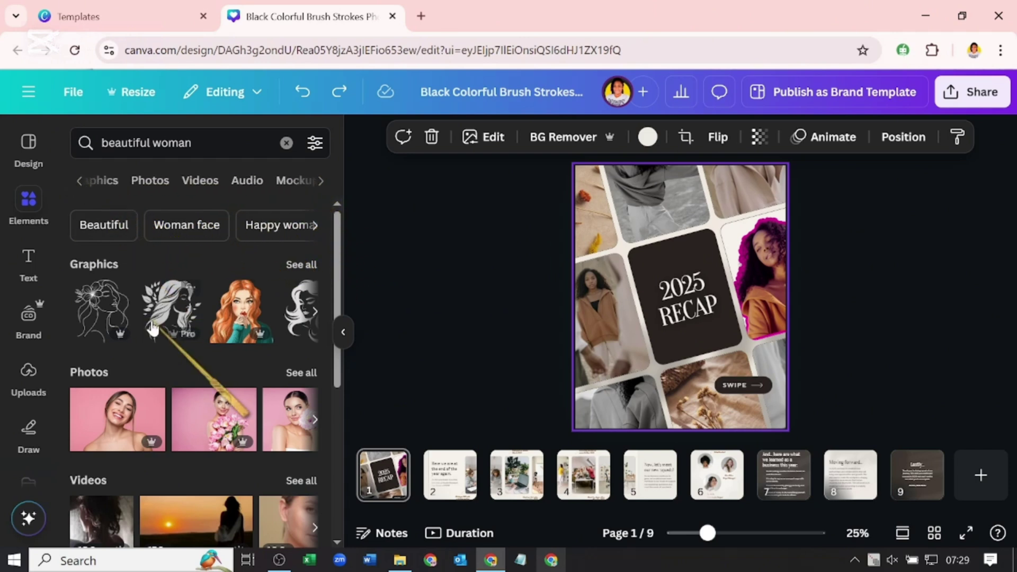
scroll(187, 280, "down", 5)
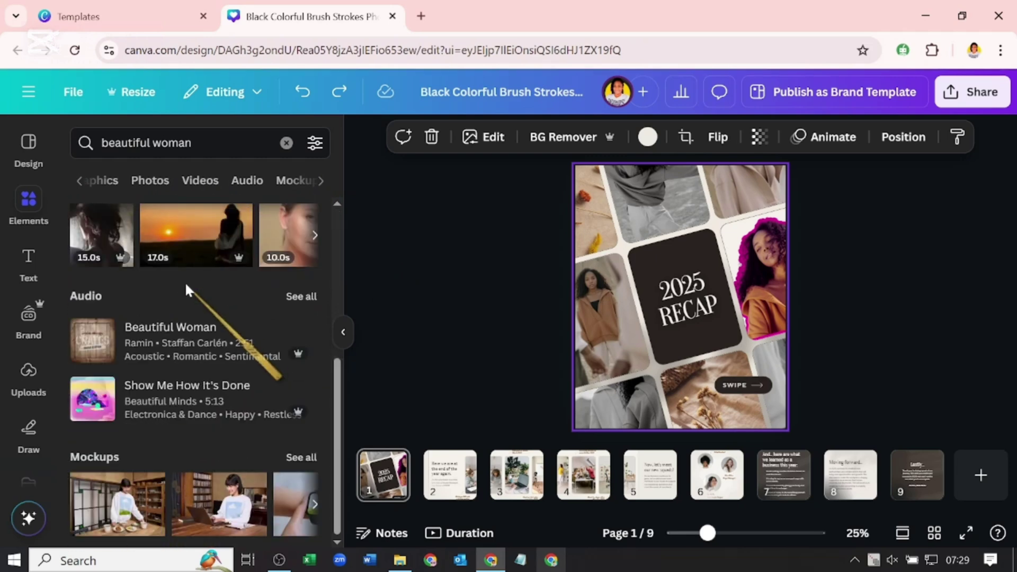
scroll(185, 282, "up", 5)
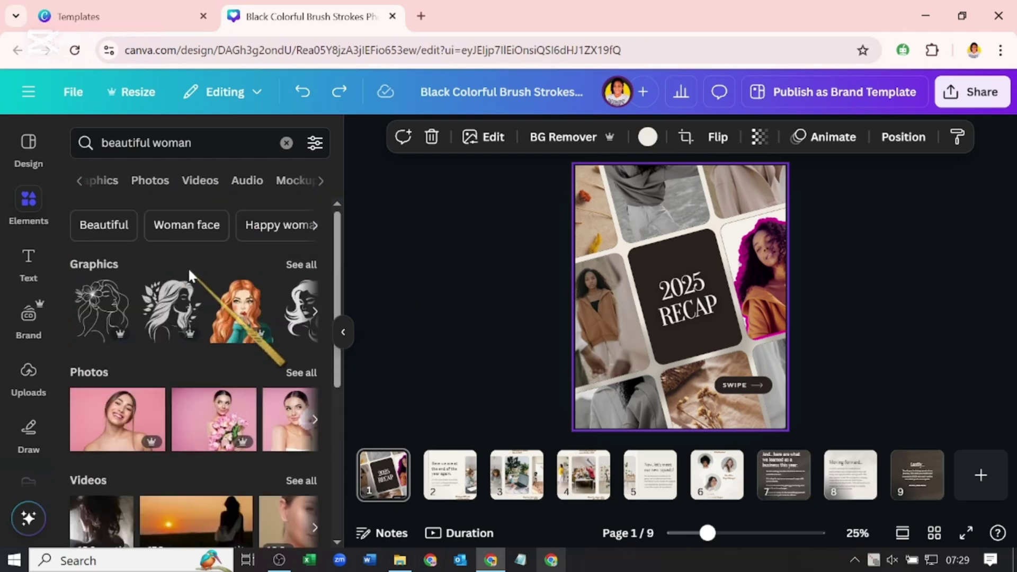
left_click(150, 182)
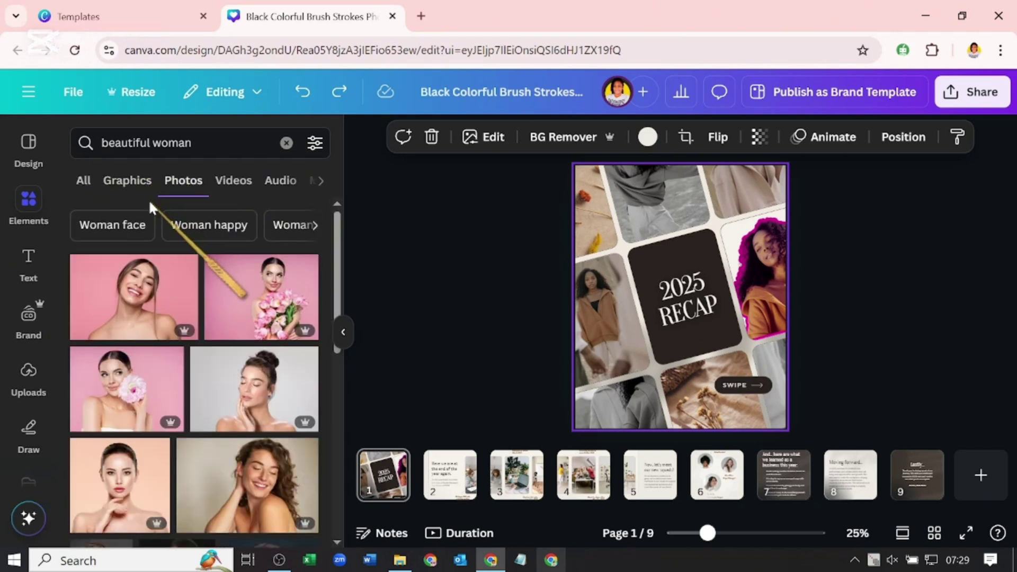
Add the first photo of the smiling woman on a pink background to page 1, and undo the insertion.
left_click(150, 290)
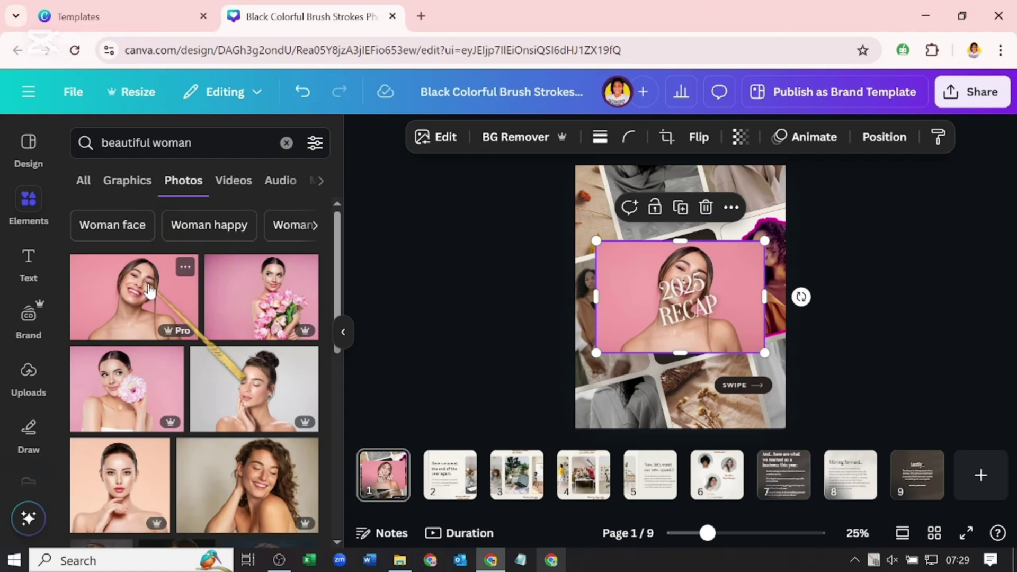
left_click(300, 92)
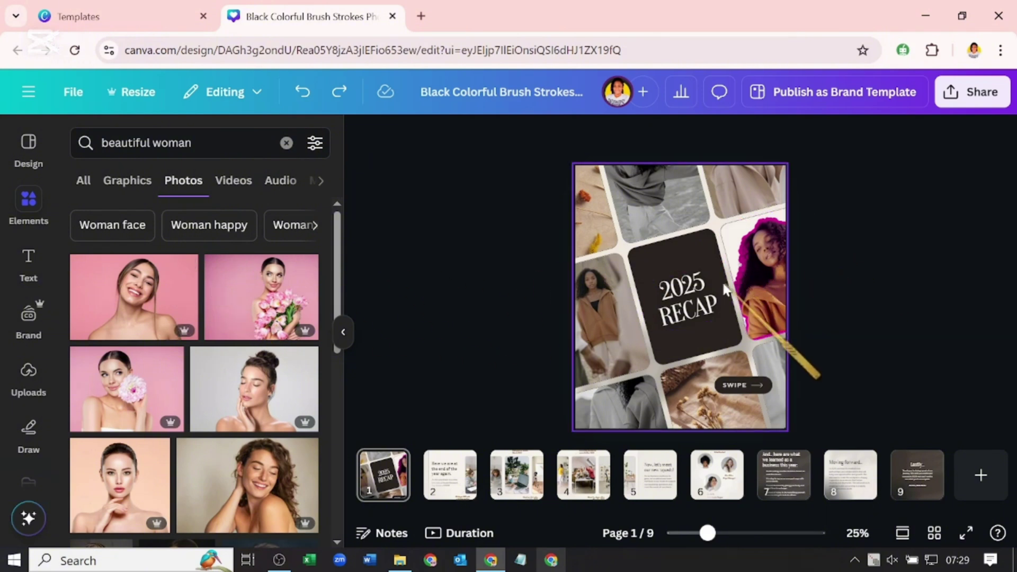
Find the photo of the curly-haired woman with white flowers and place it in the frame beside the 2025 RECAP title.
scroll(289, 371, "down", 3)
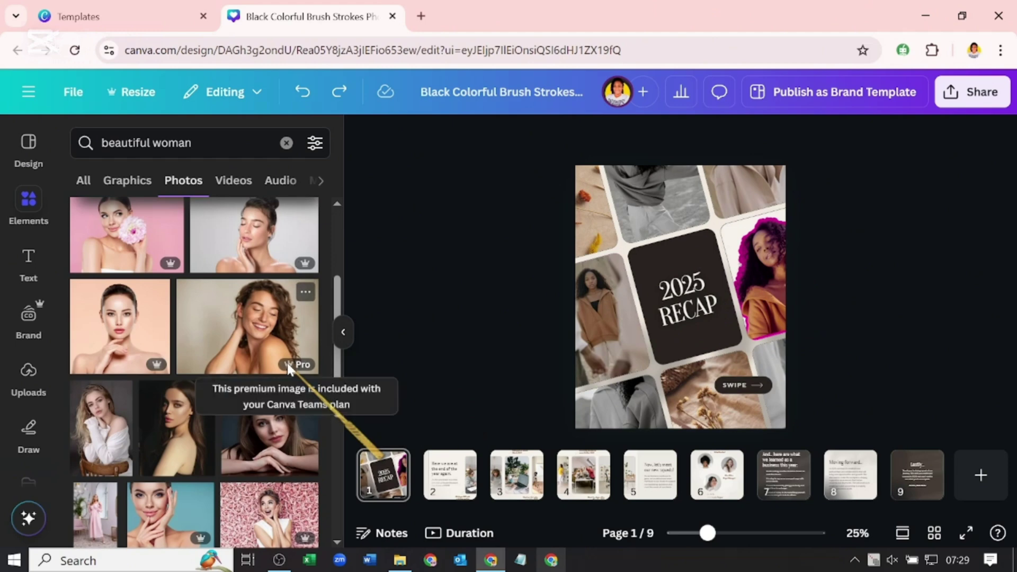
scroll(285, 366, "down", 3)
scroll(283, 367, "down", 3)
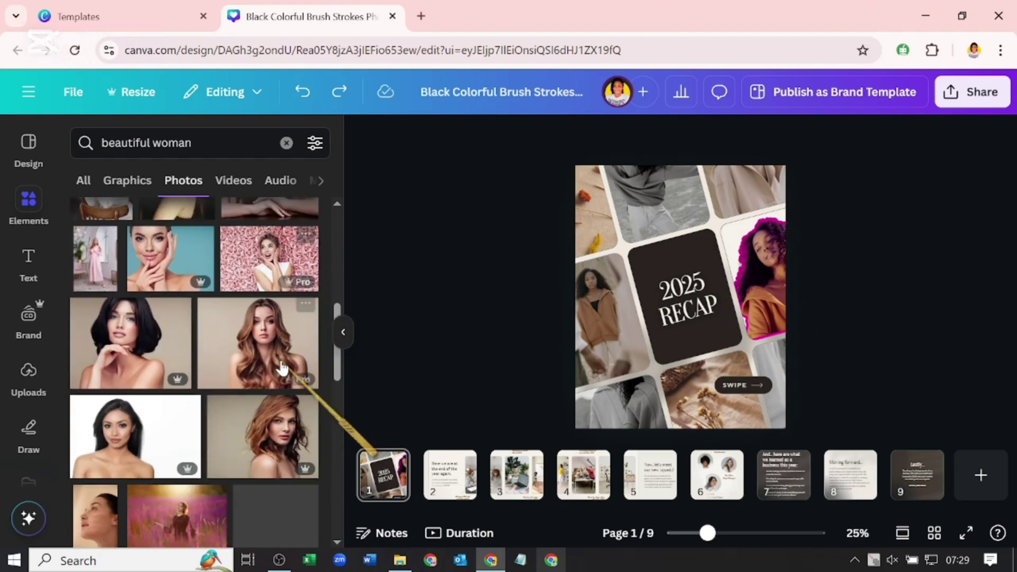
scroll(282, 367, "down", 3)
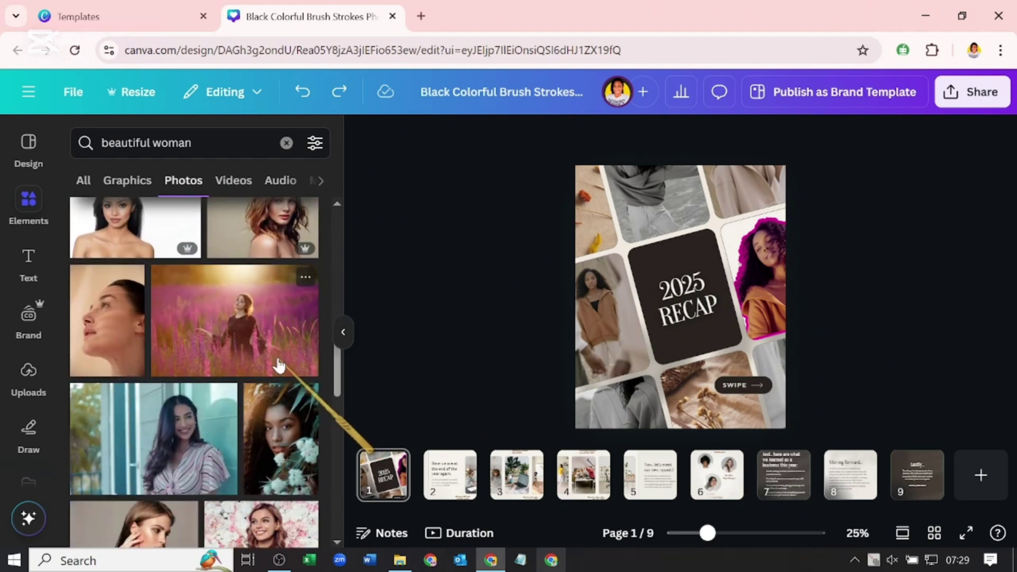
scroll(279, 365, "down", 3)
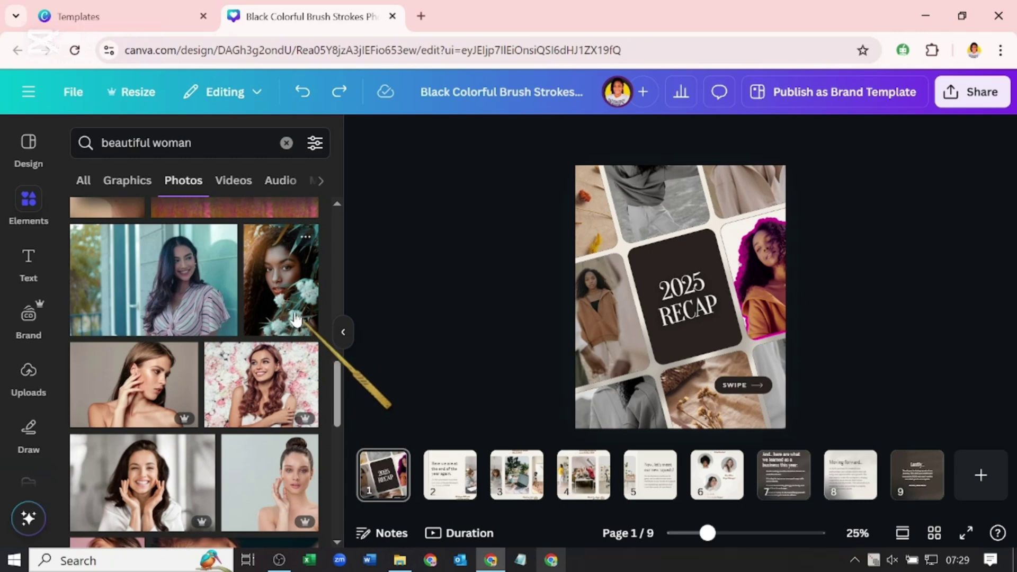
left_click_drag(298, 313, 759, 307)
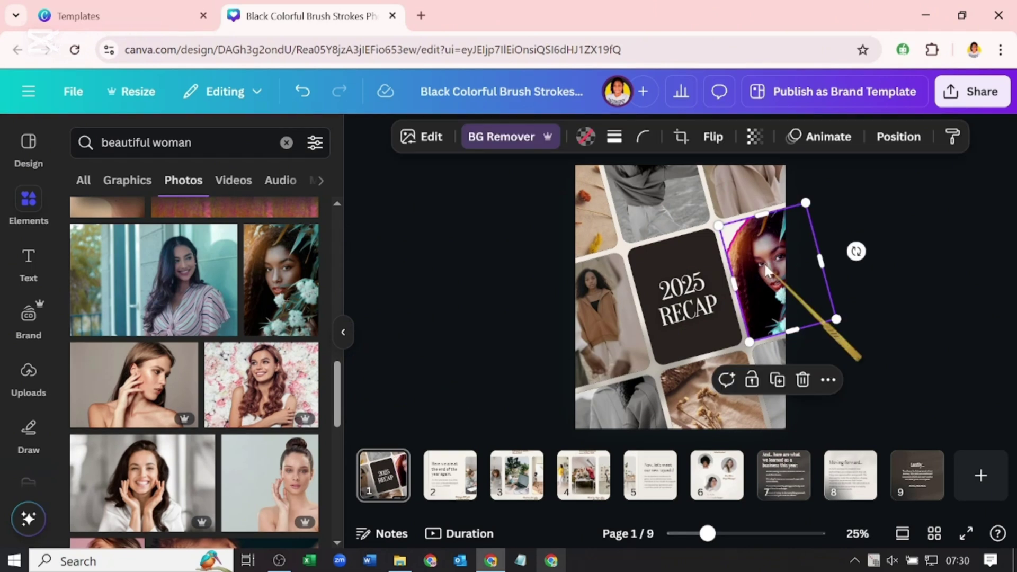
Detach the magenta-outlined flower photo from its frame and delete the detached image.
left_click(828, 381)
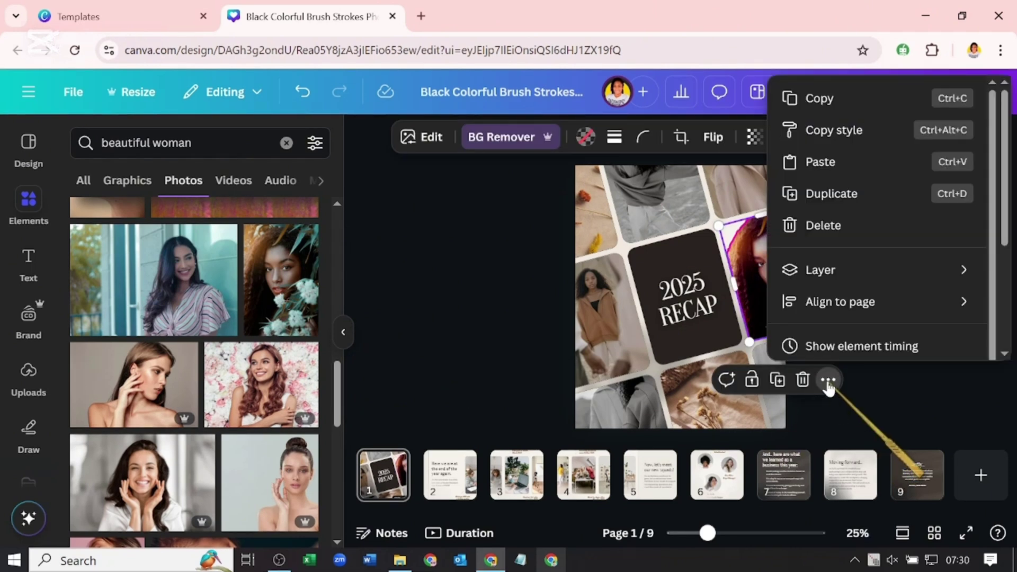
scroll(842, 334, "down", 5)
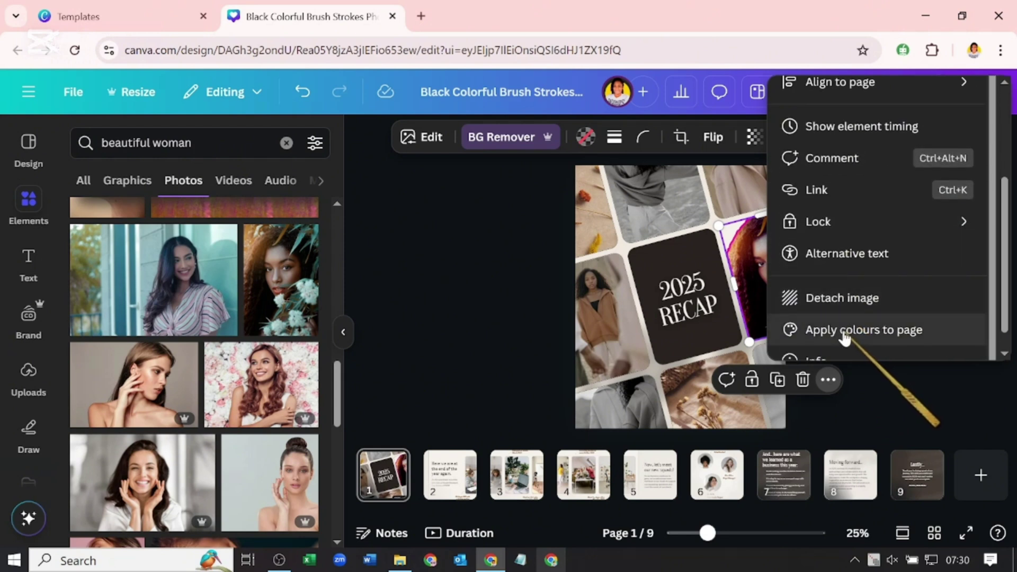
scroll(845, 339, "down", 1)
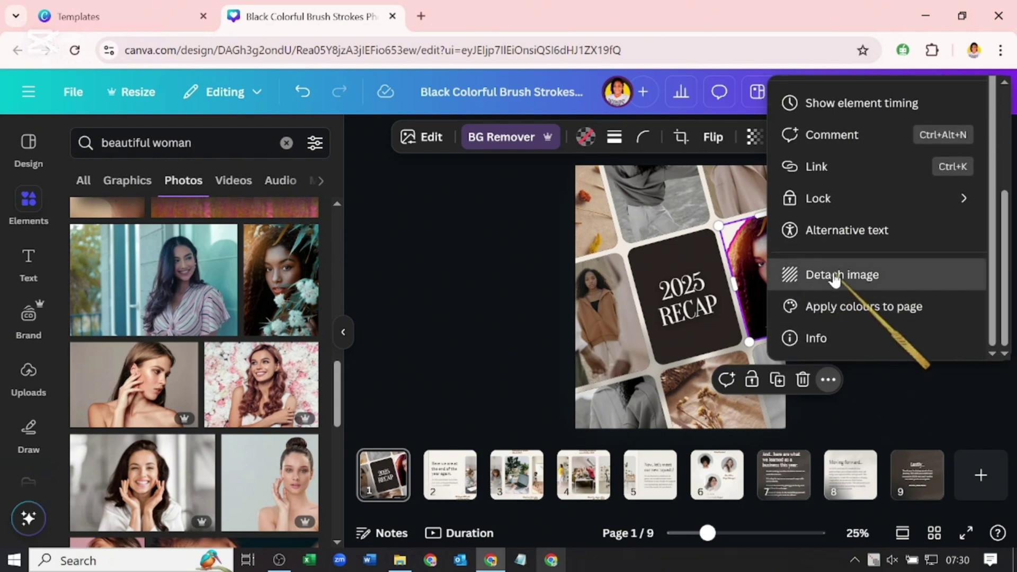
left_click(834, 275)
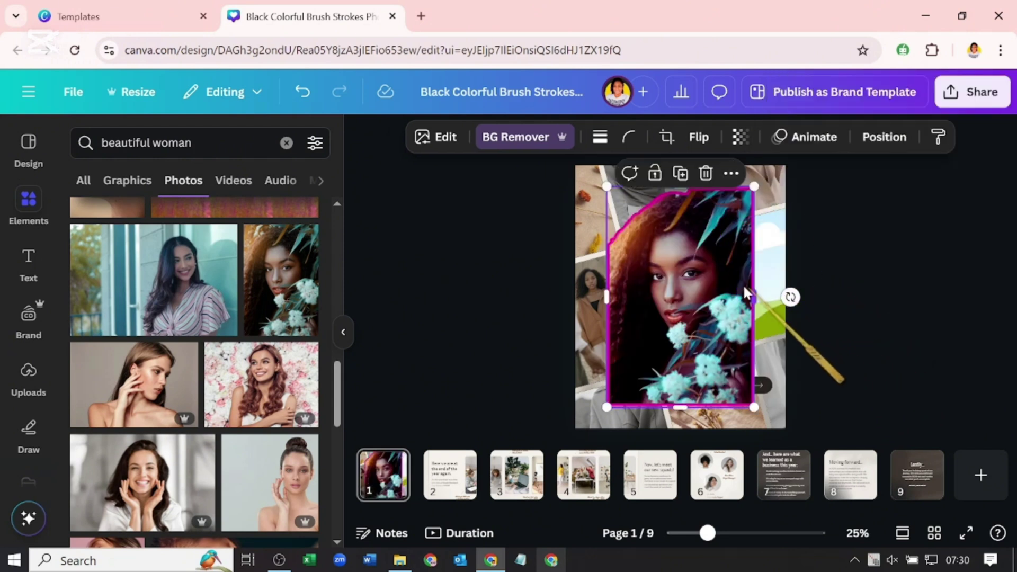
left_click(710, 172)
Fill the emptied frame with the same flower photo and shift the image down within its crop.
left_click_drag(281, 280, 752, 312)
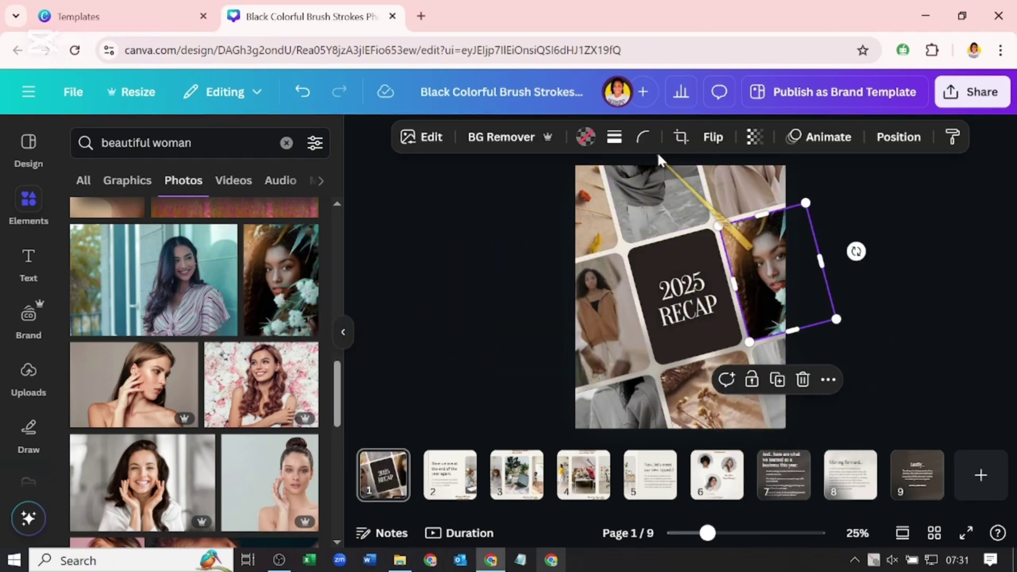
left_click(680, 138)
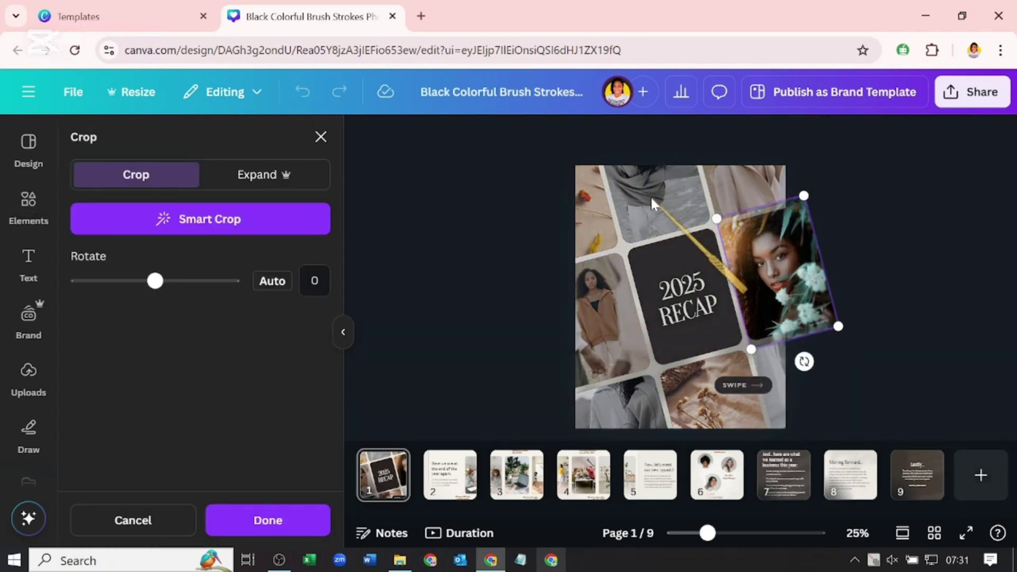
mouse_move(652, 204)
left_mouse_down()
mouse_move(738, 249)
mouse_move(748, 269)
left_mouse_up()
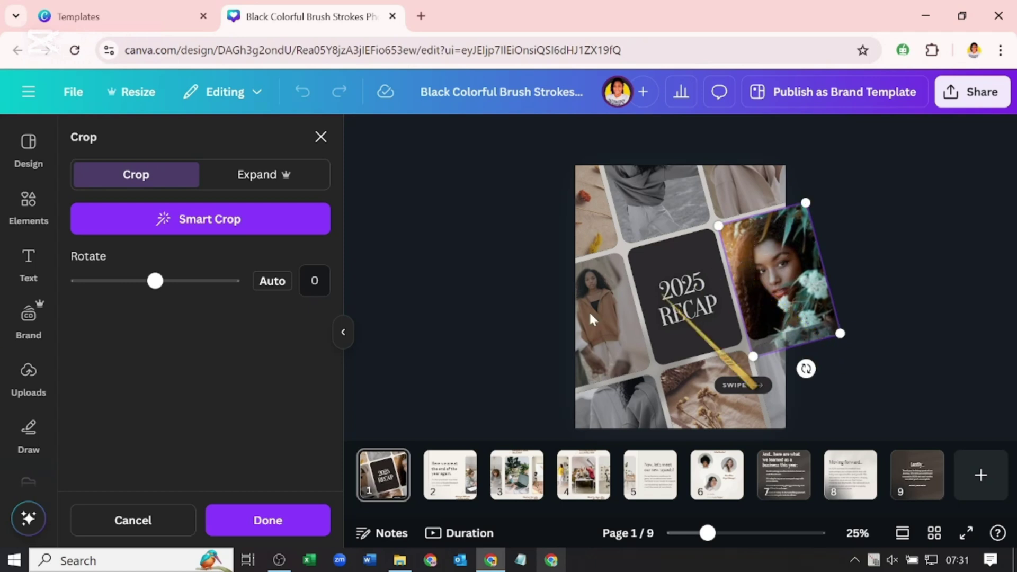
left_click(280, 514)
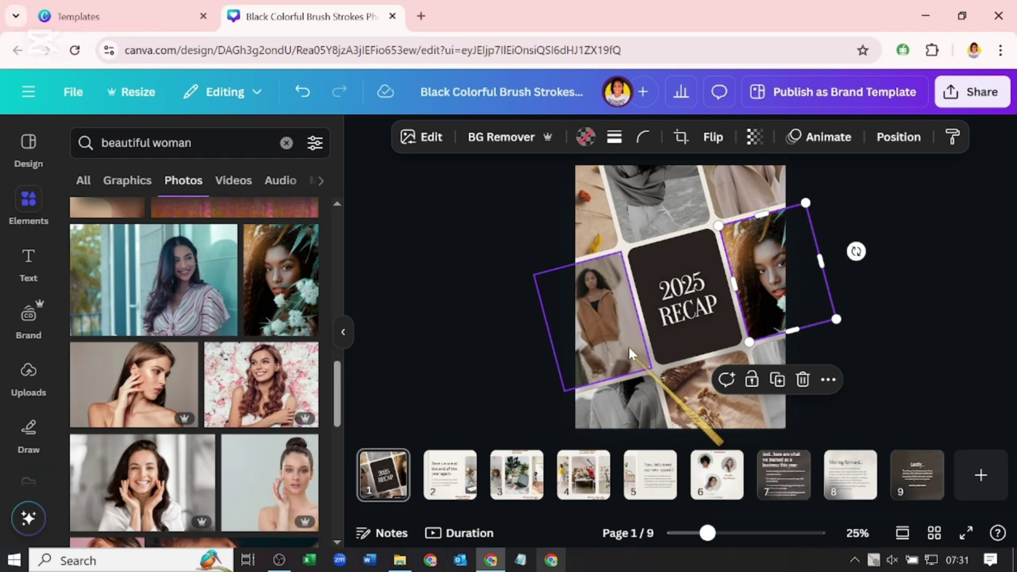
Enlarge the flower photo within its frame's crop and reposition it so the woman's face sits inside the visible area.
left_click(683, 140)
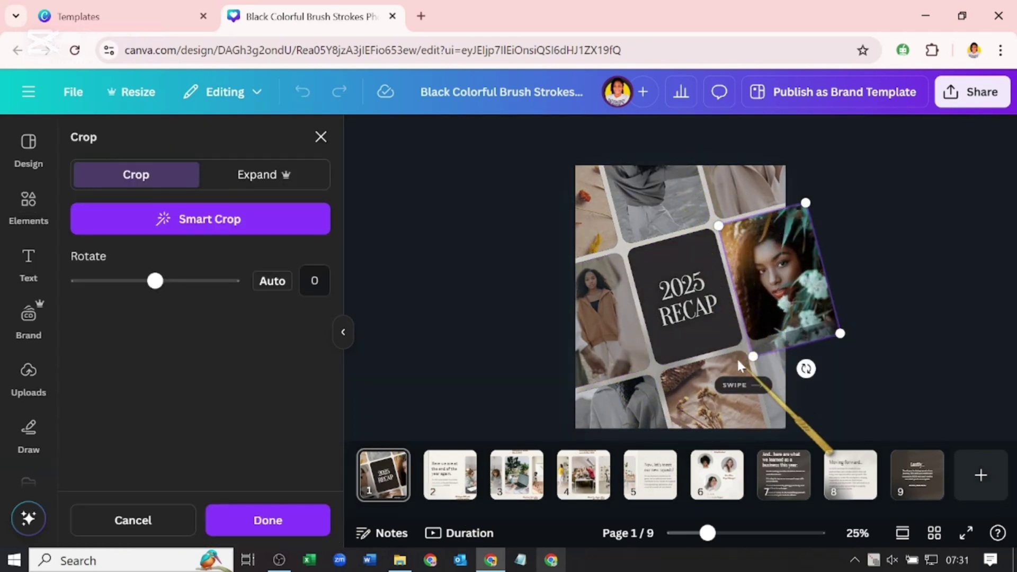
left_click_drag(751, 357, 720, 399)
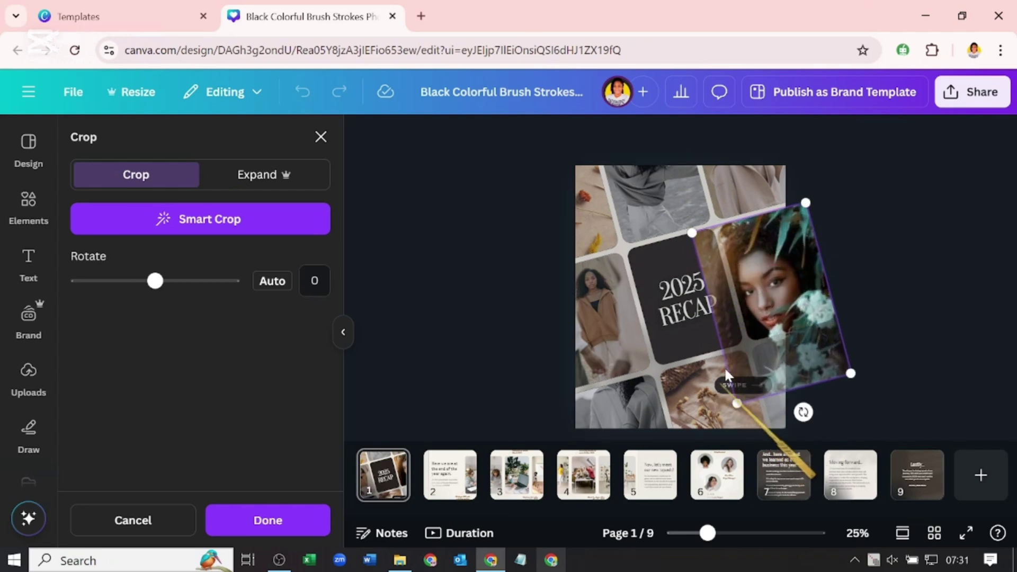
left_click_drag(761, 283, 757, 264)
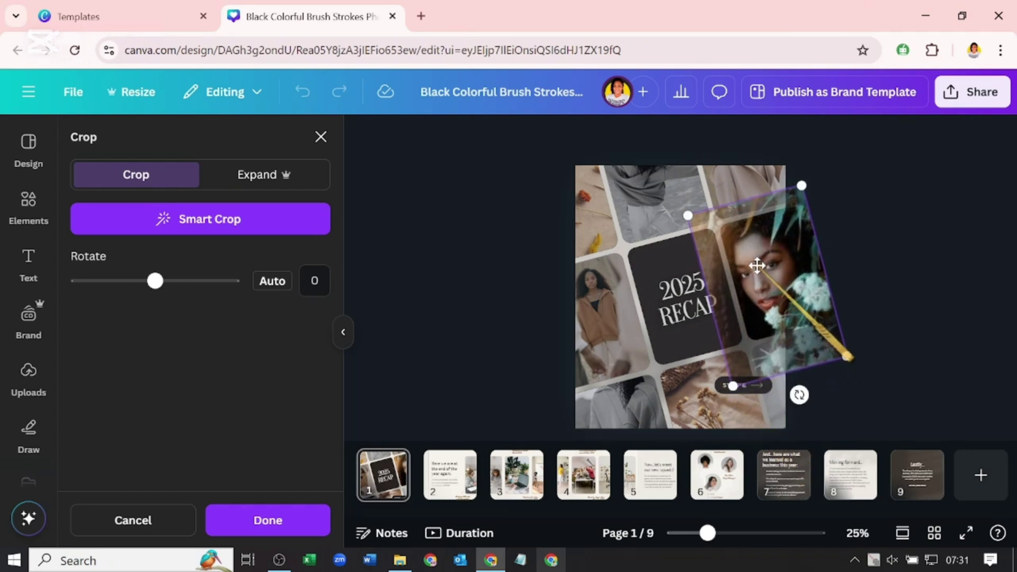
left_click(262, 517)
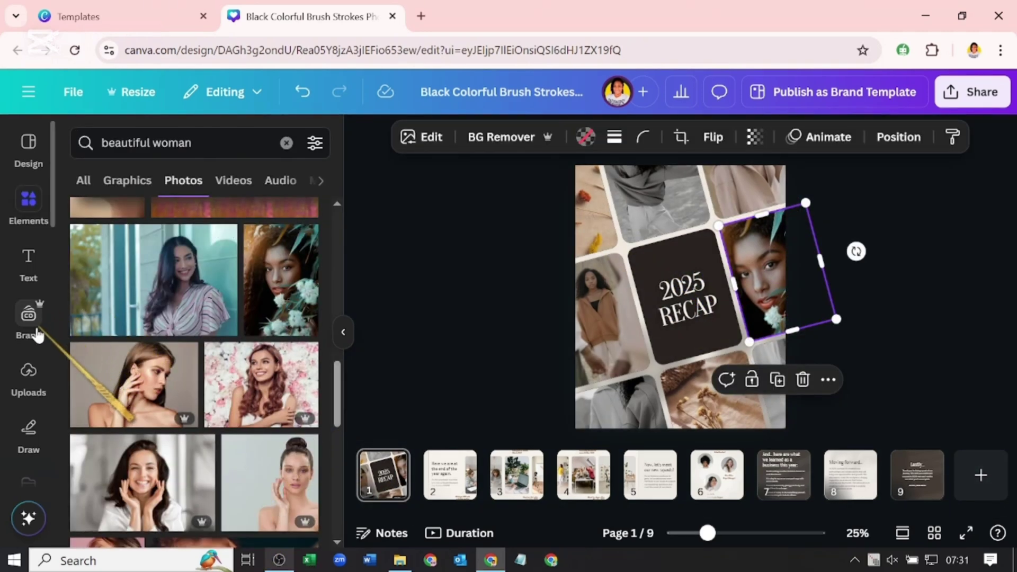
scroll(32, 339, "down", 2)
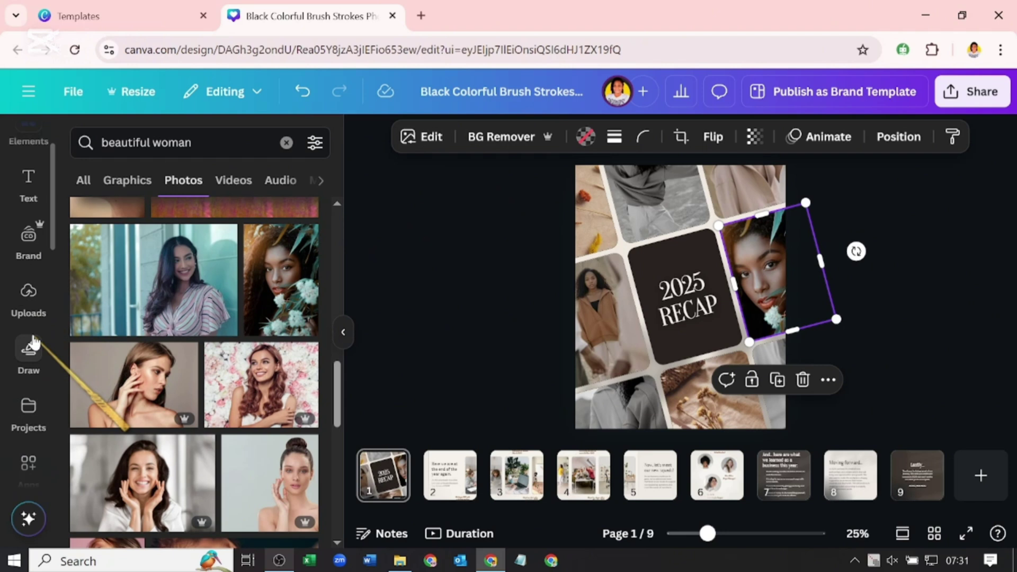
scroll(33, 342, "down", 2)
scroll(33, 343, "down", 2)
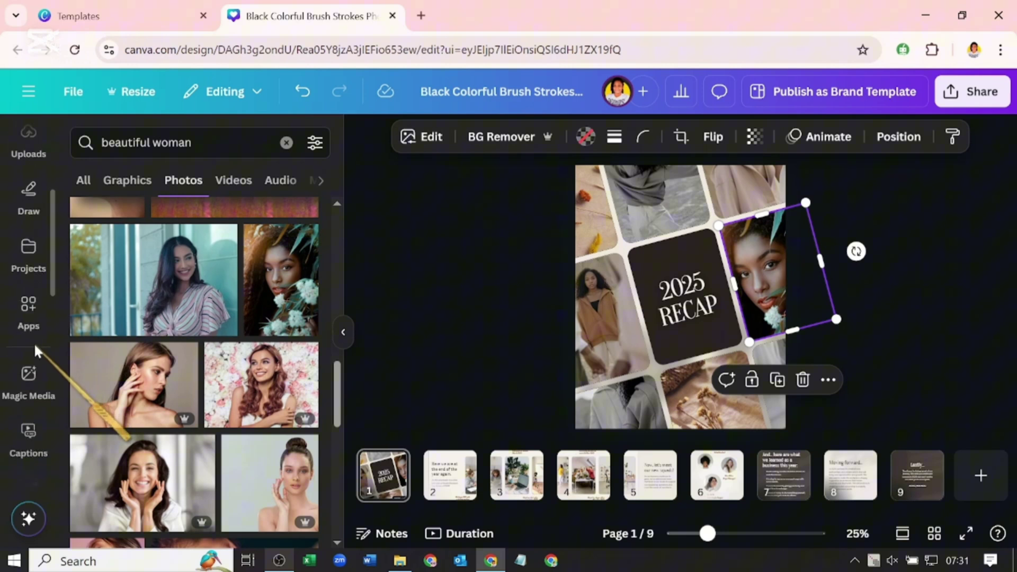
scroll(34, 347, "up", 2)
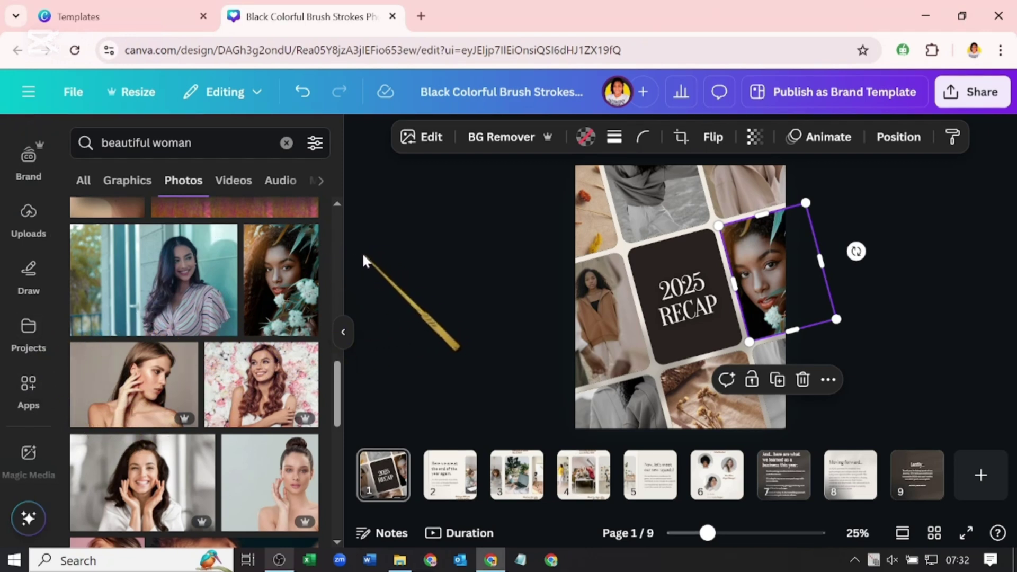
On page 2, delete the paragraph below the heading and move the heading up to the top of the bordered panel.
left_click(343, 332)
left_click(307, 482)
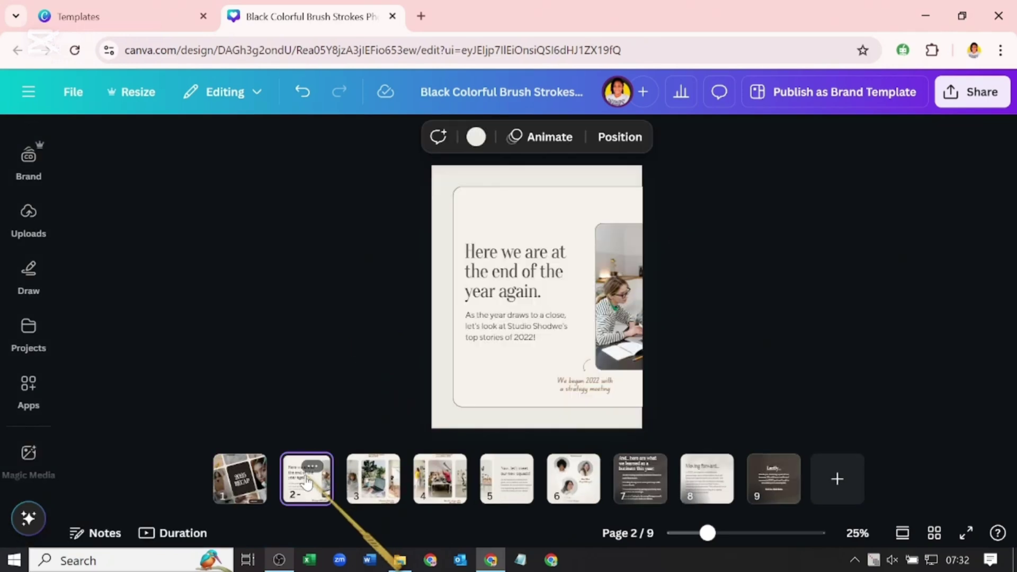
left_click(492, 339)
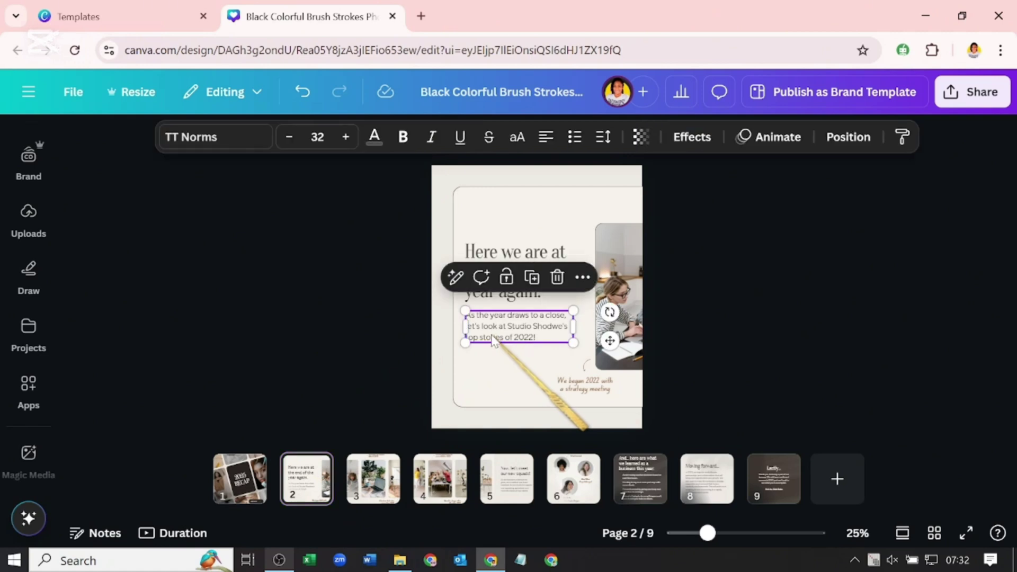
left_click(557, 277)
left_click_drag(559, 291, 558, 241)
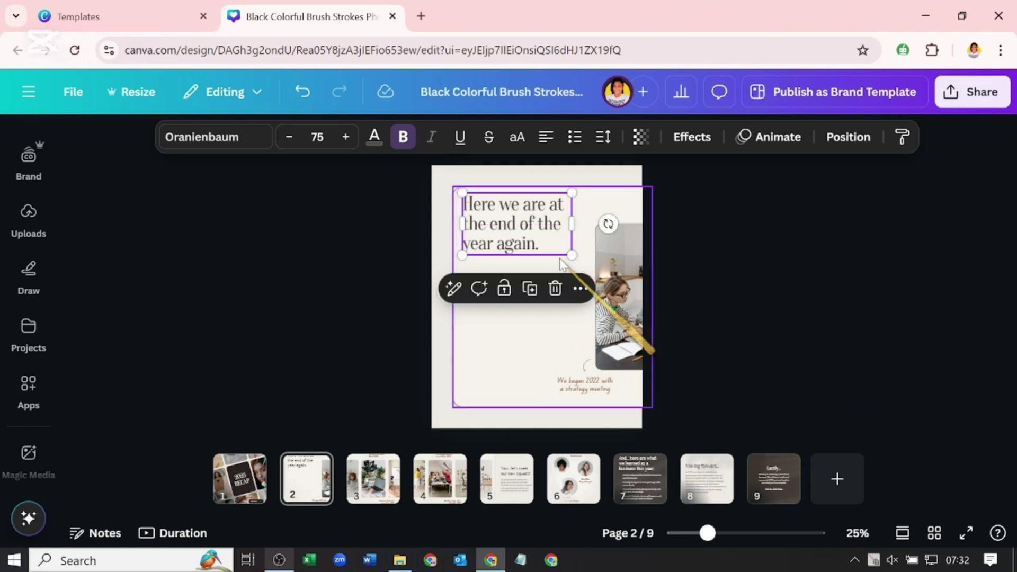
Try moving page 2's office photo inward so that it fits on the page, and undo the move.
left_click_drag(607, 272, 579, 279)
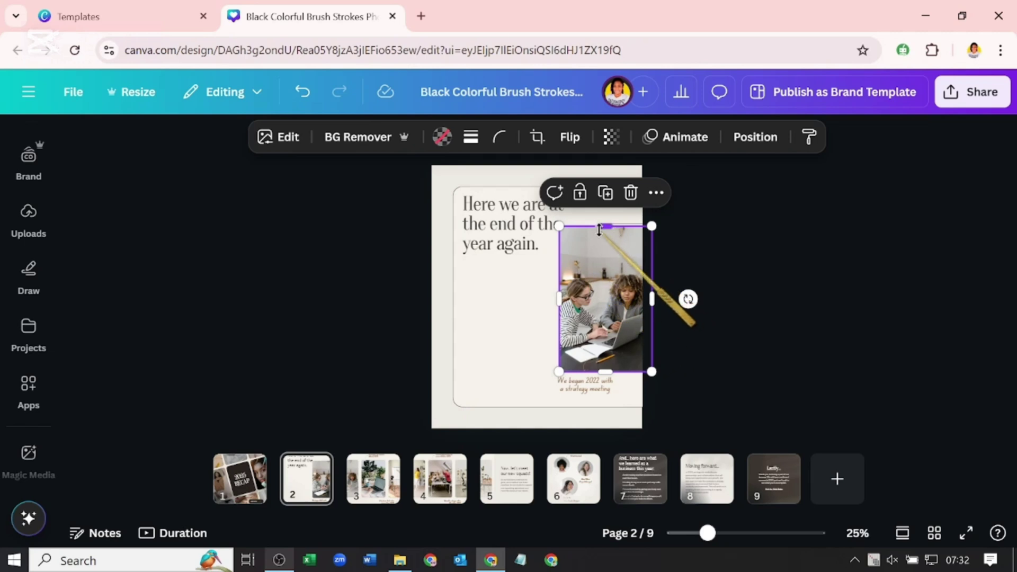
left_click(750, 138)
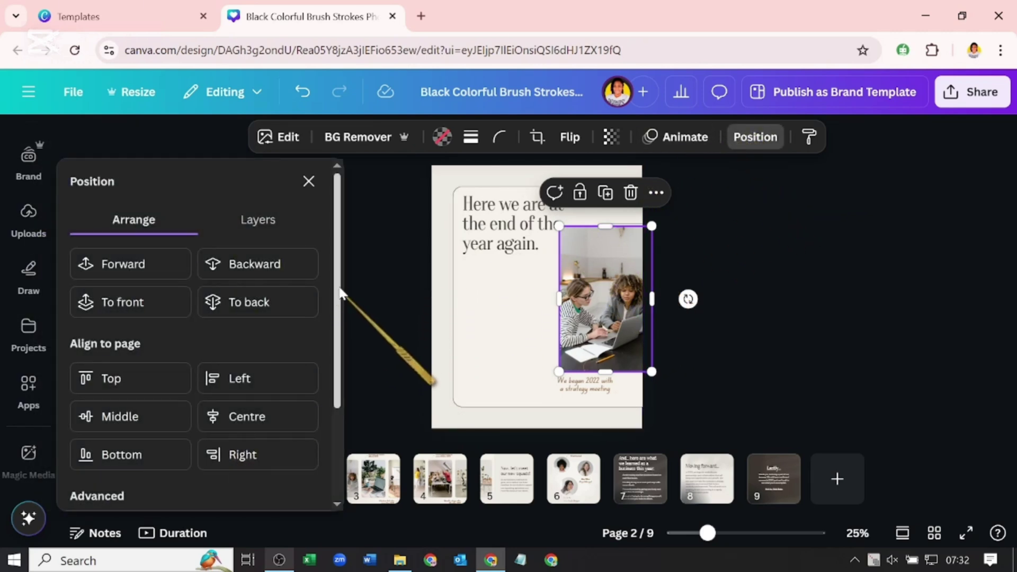
left_click(304, 95)
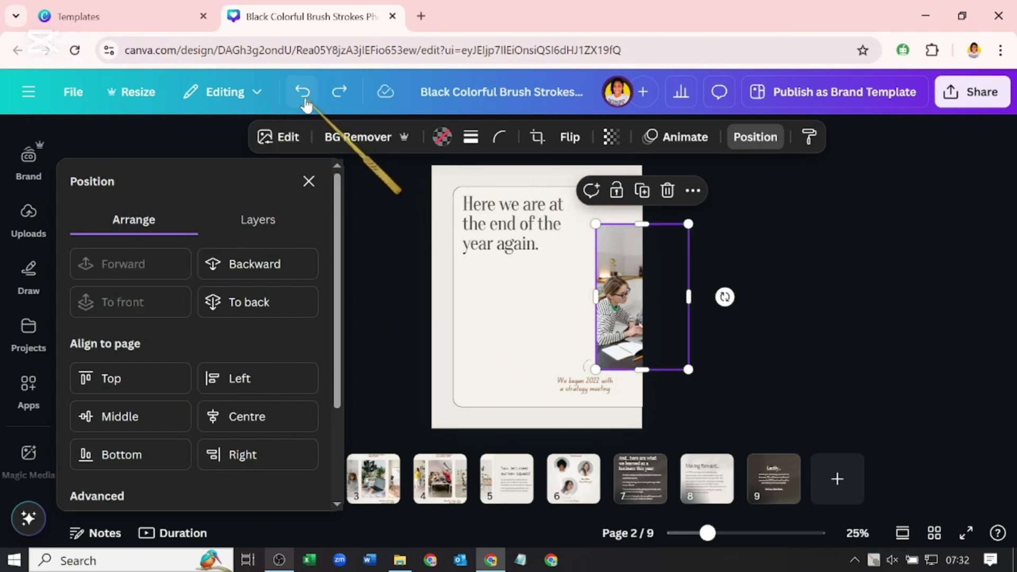
Examine page 2's layer list, selecting the heading, curved line and bordered panel layers in turn to identify them.
left_click(261, 221)
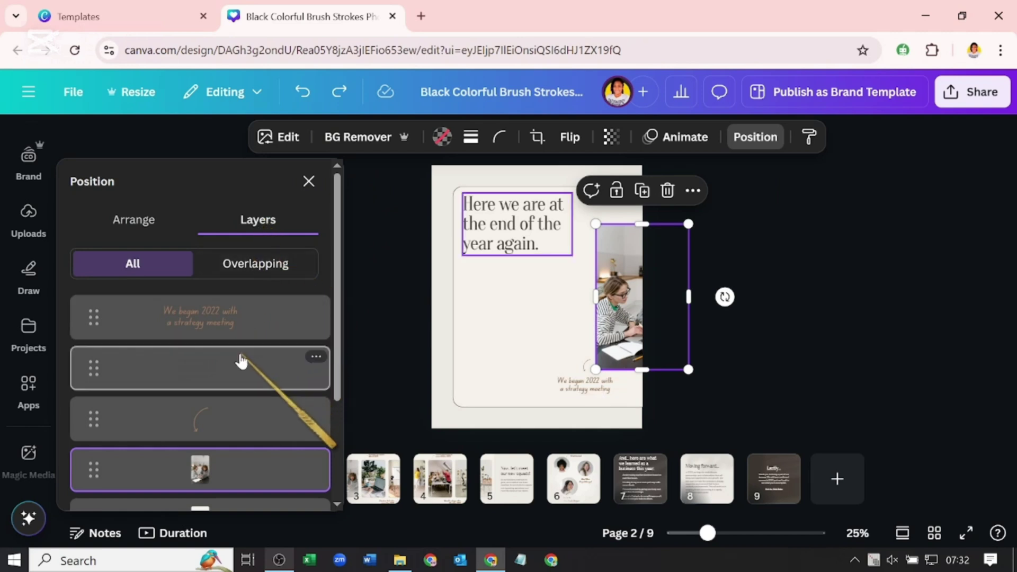
left_click(234, 382)
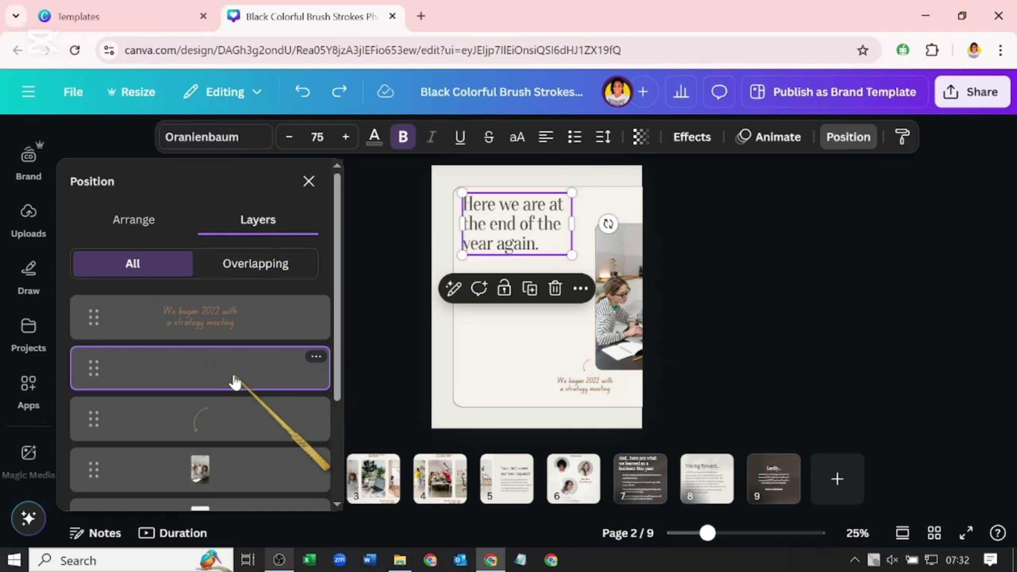
left_click(228, 415)
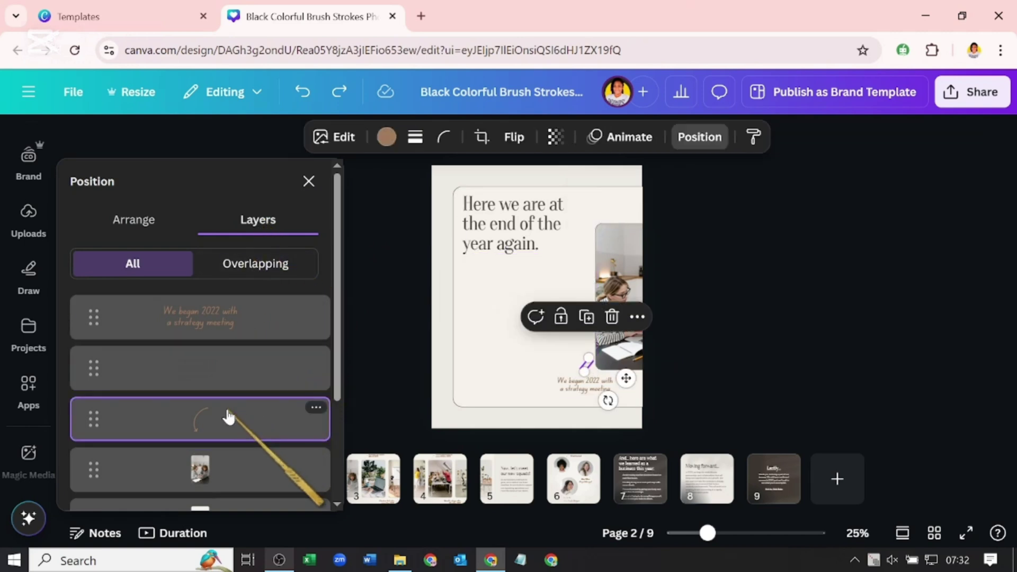
key("Tab")
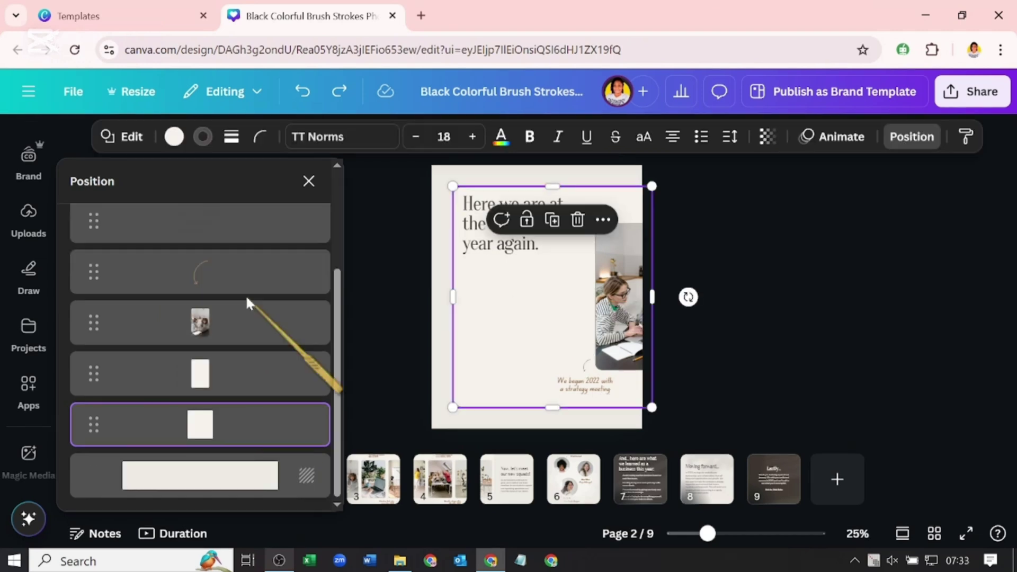
On page 2, select the curved line, office photo and shape behind it together, move them inward, and shift the strategy meeting caption to match.
left_click(251, 284)
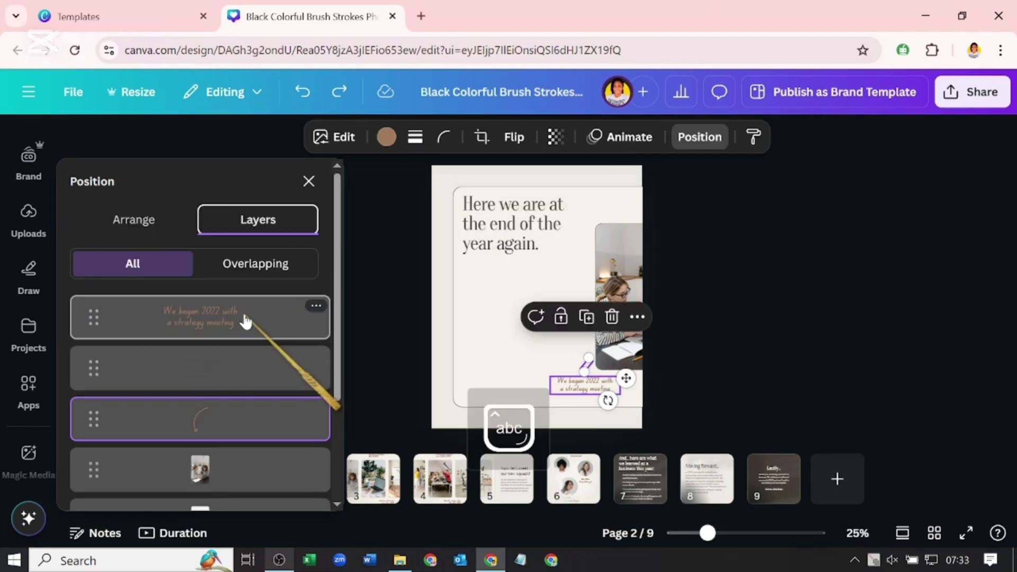
left_click(241, 451, "shift")
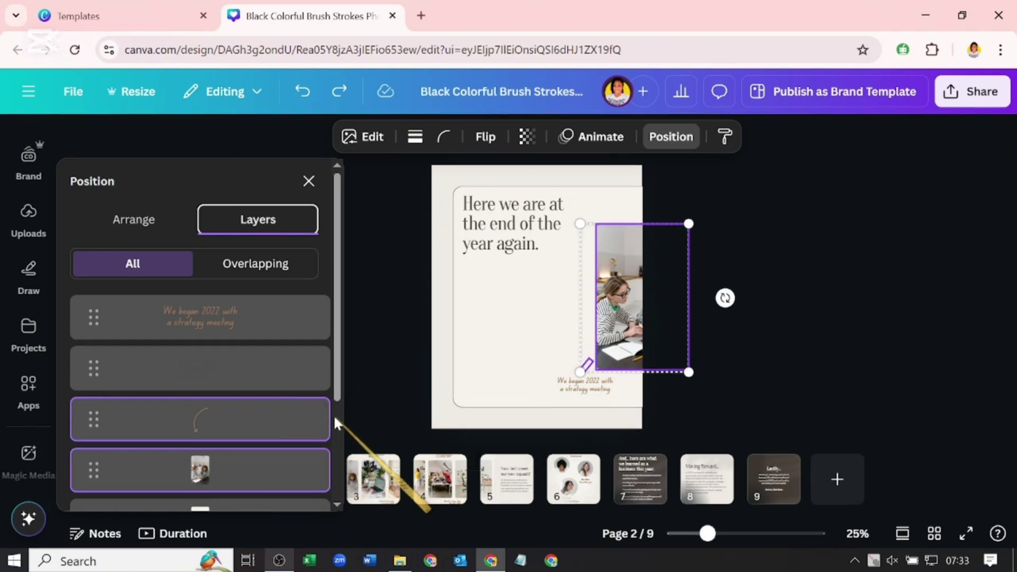
scroll(333, 414, "down", 3)
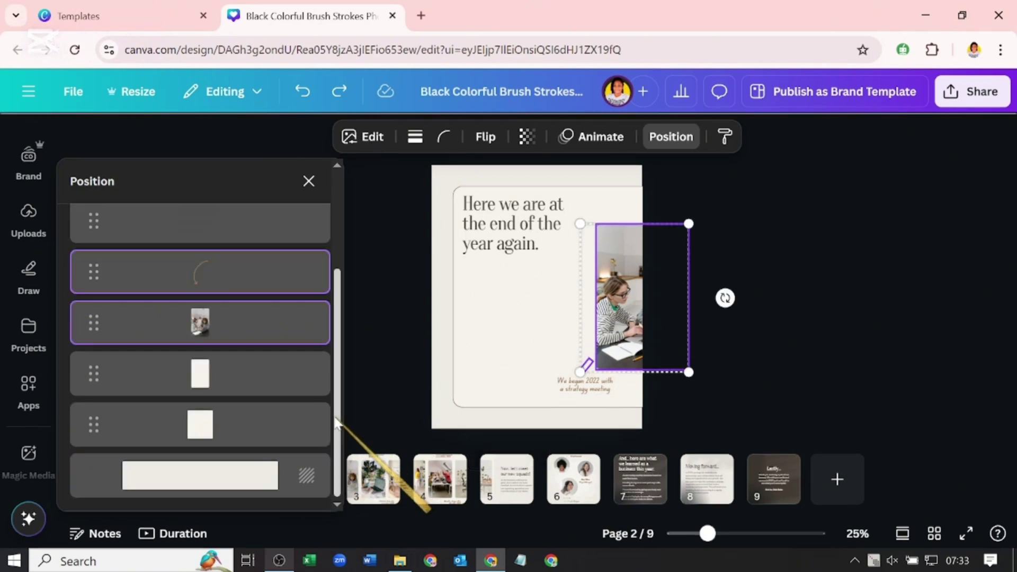
left_click(291, 391, "shift")
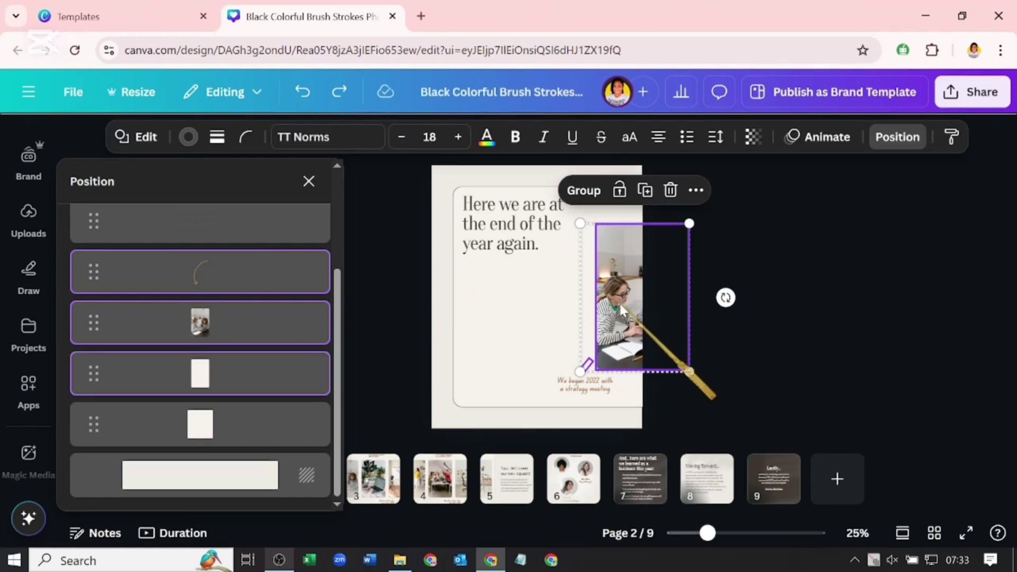
left_click_drag(622, 303, 593, 302)
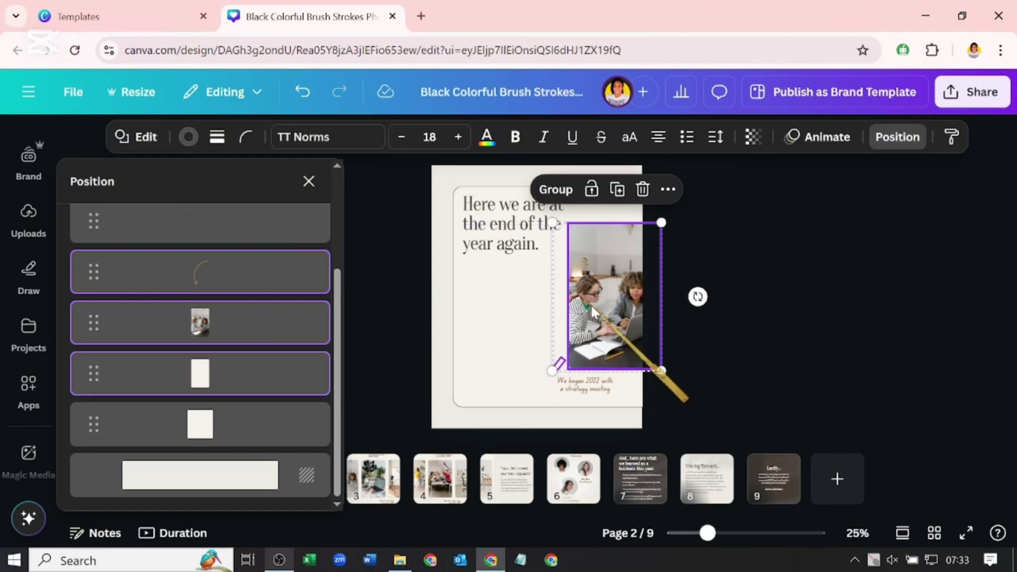
left_click(571, 380)
left_click_drag(572, 380, 550, 380)
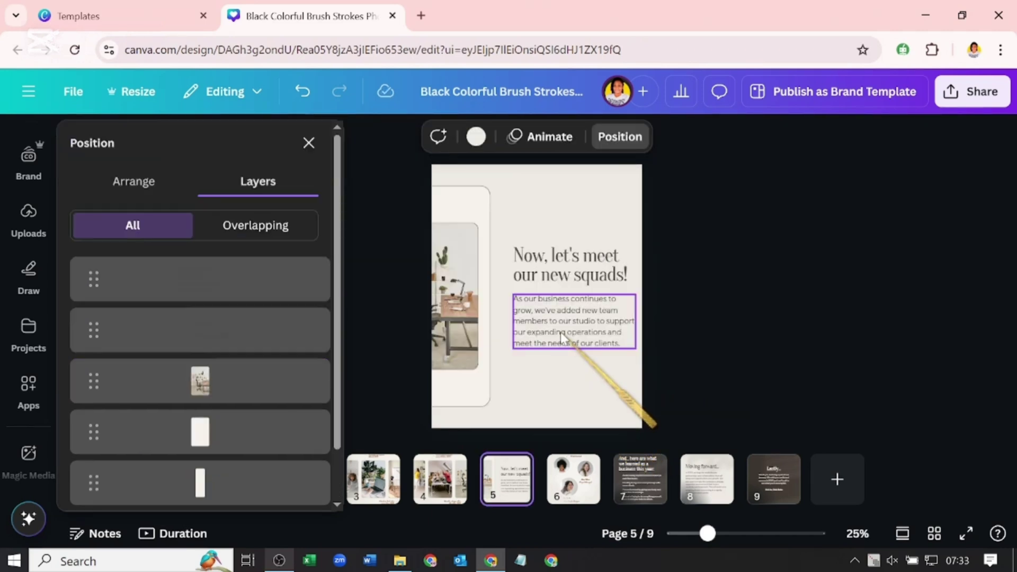
On page 5, clear the paragraph text below the "Now, let's meet our new squads!" heading and close the layer list.
left_click(562, 336)
double_click(563, 336)
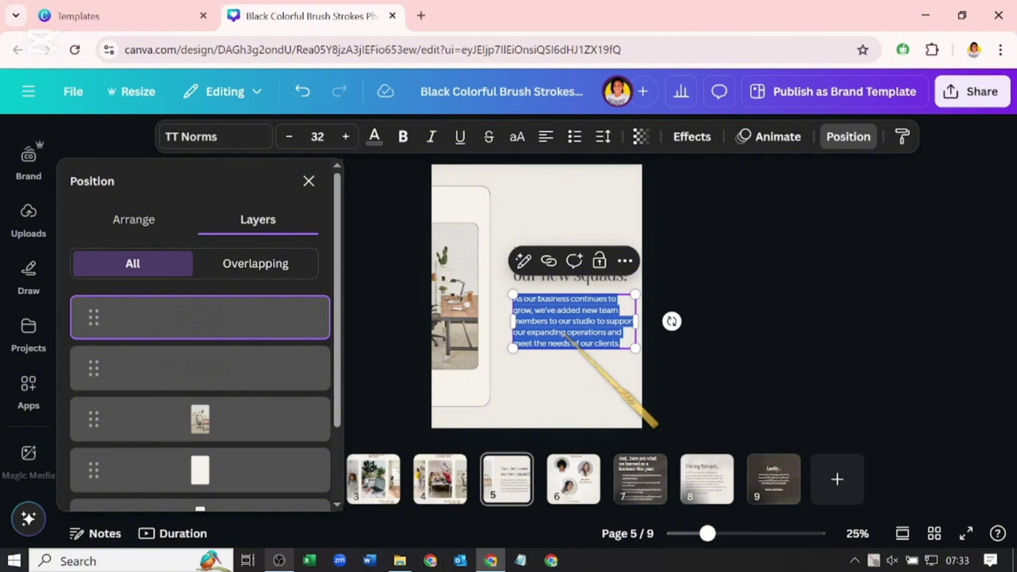
left_click(561, 334)
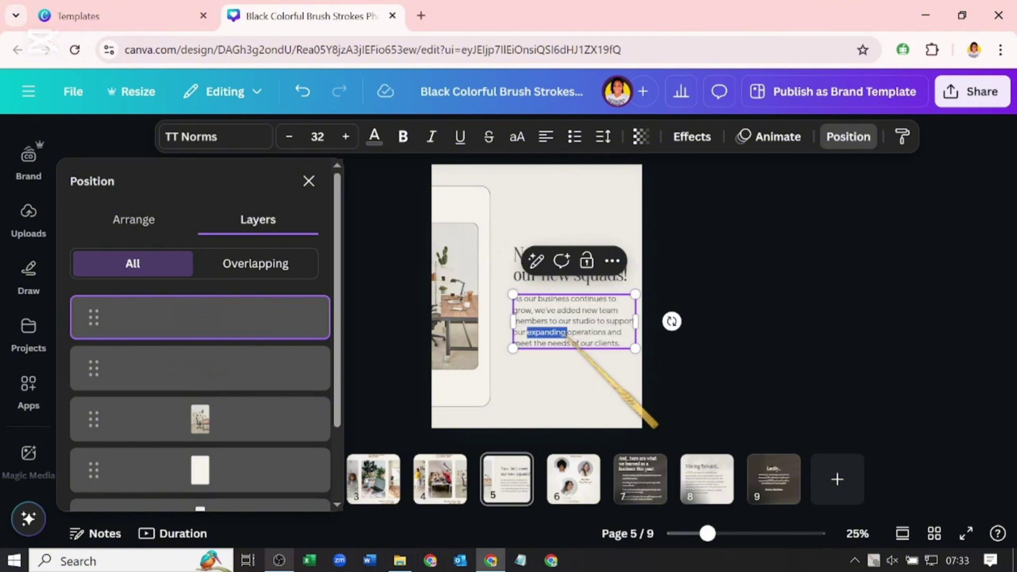
key("ctrl+a")
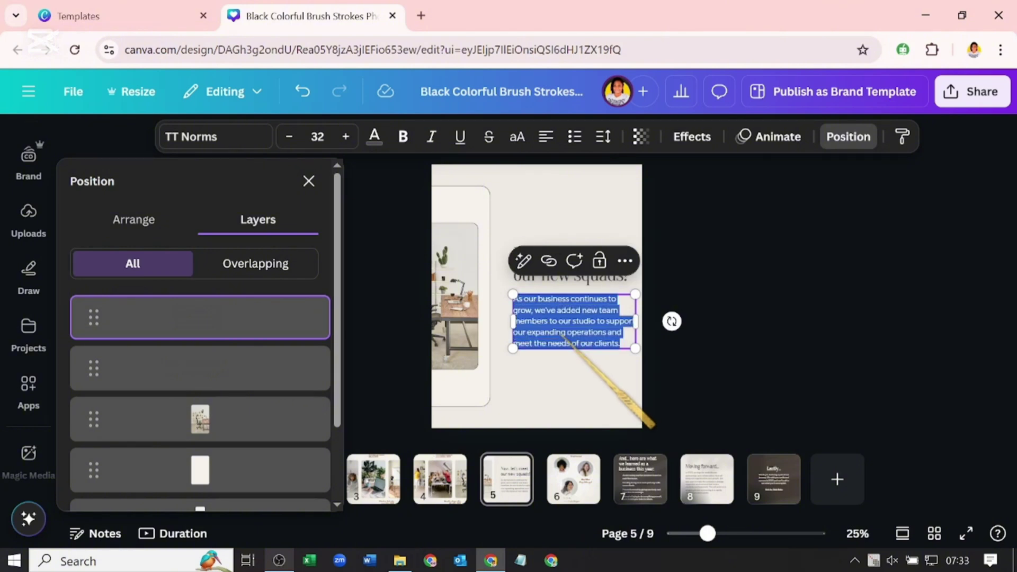
key("BackSpace")
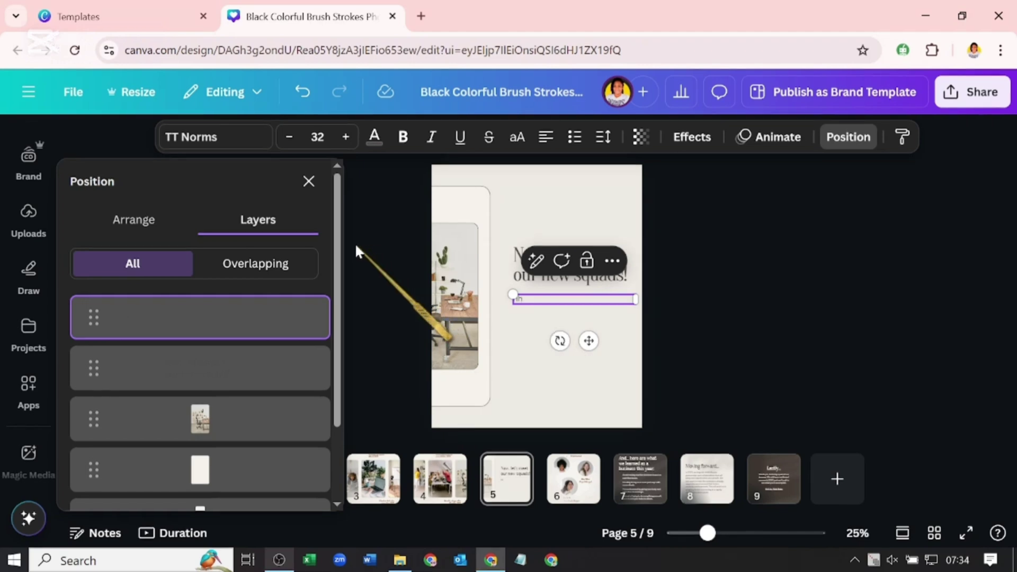
left_click(307, 182)
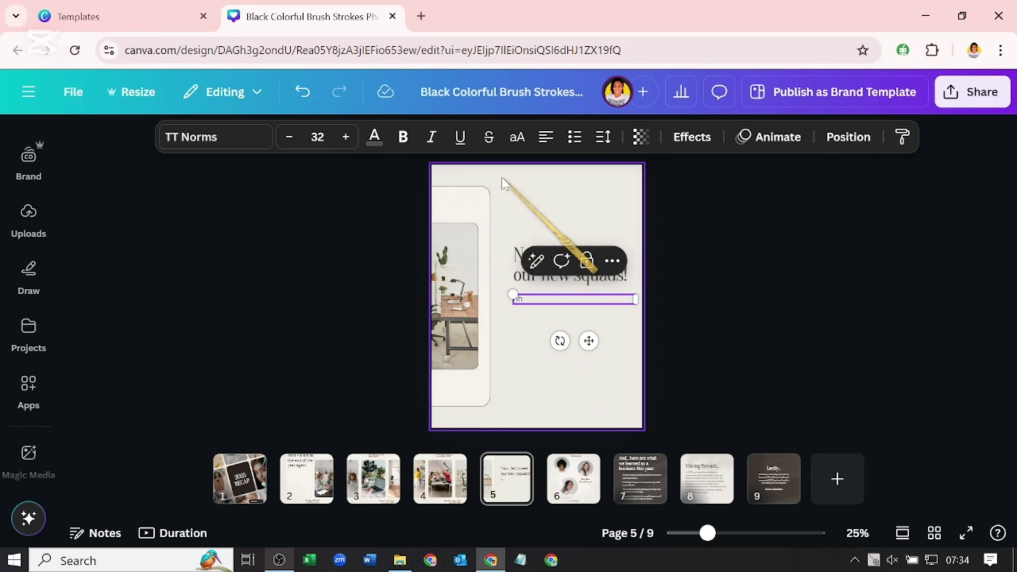
Set the design's collaboration link to Anyone with the link and keep its permission at Can edit.
left_click(952, 105)
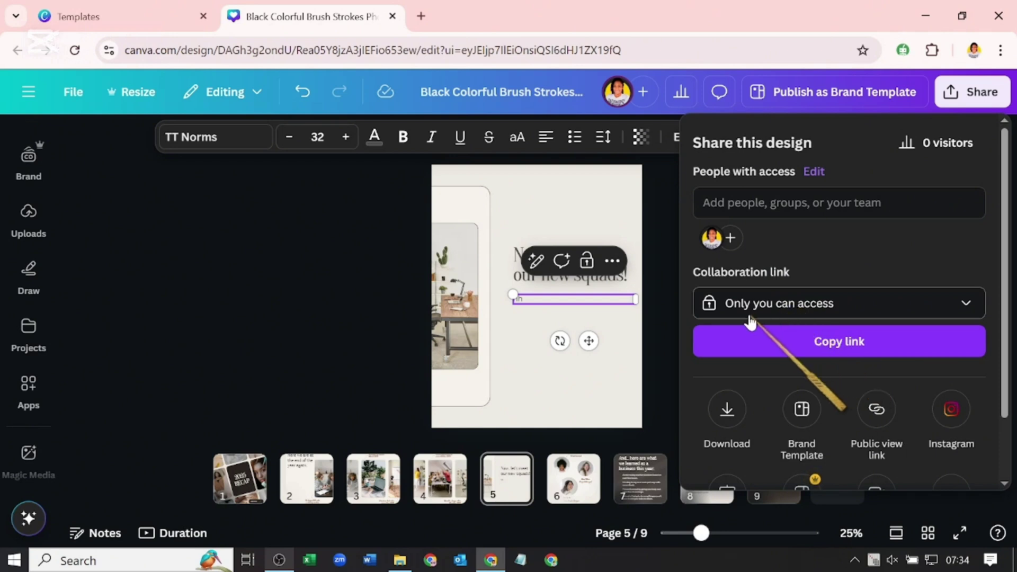
left_click(803, 314)
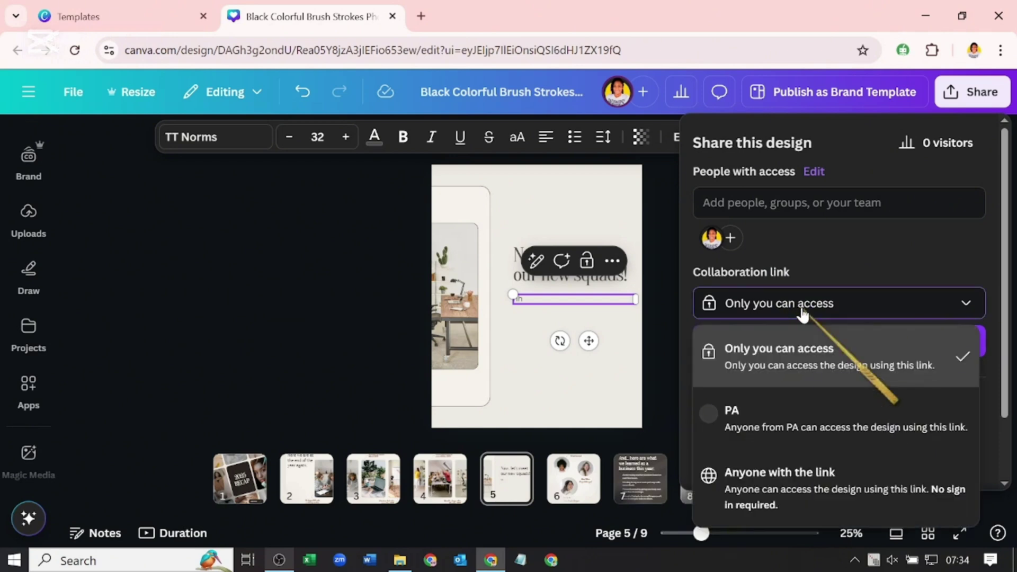
left_click(741, 459)
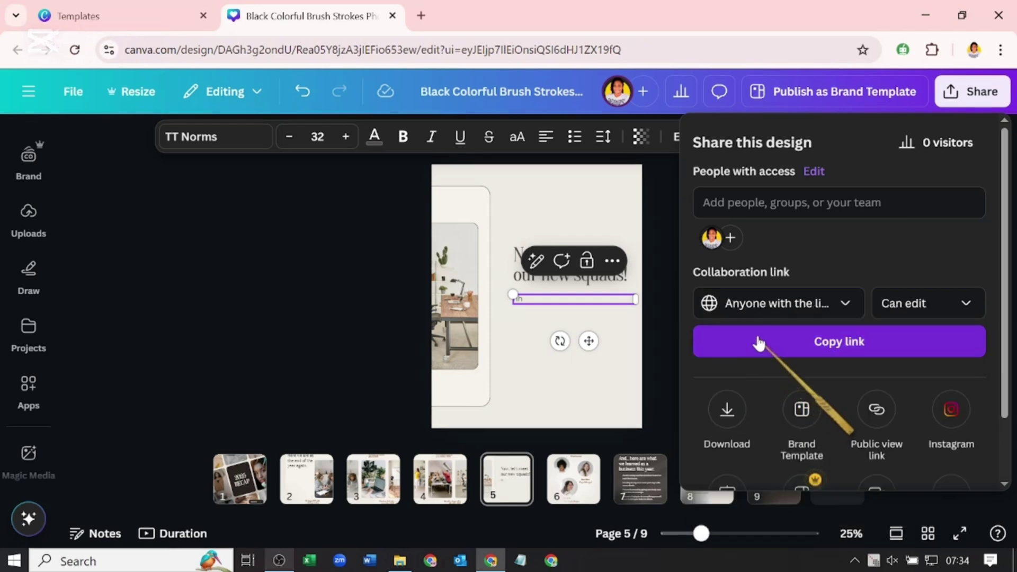
left_click(901, 310)
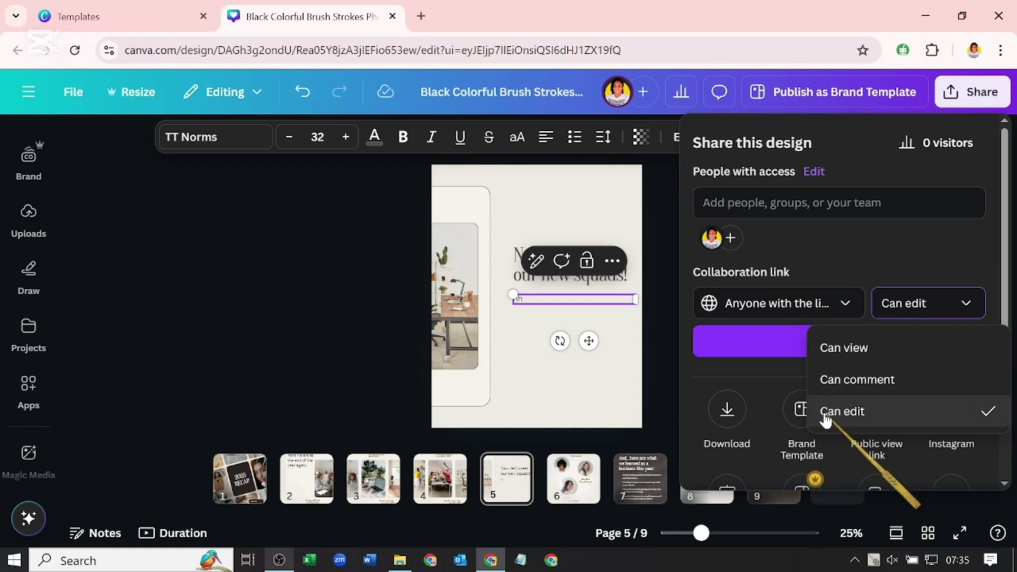
left_click(783, 370)
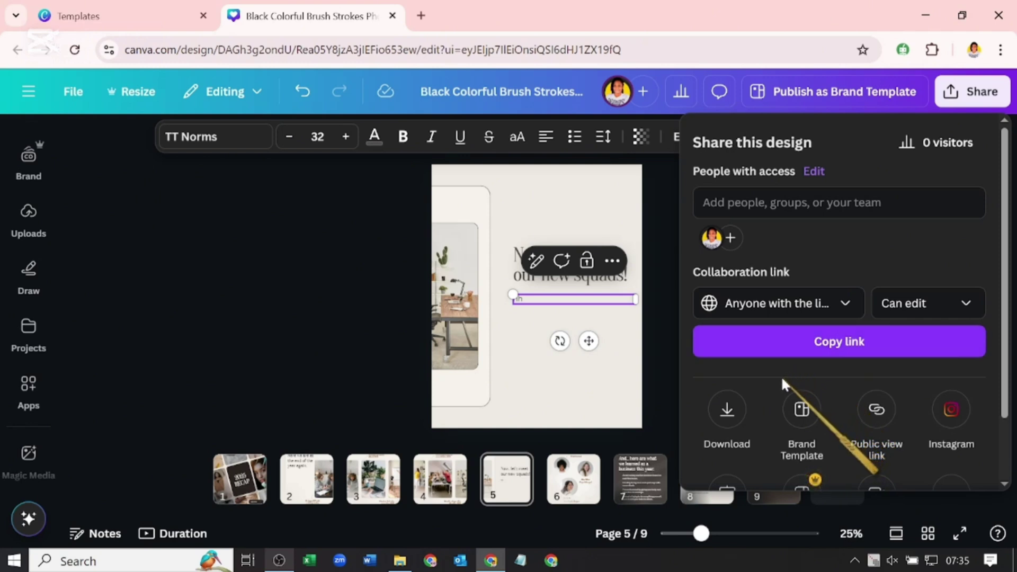
Open the design's download settings and review the available file types, keeping PNG without compression.
left_click(728, 411)
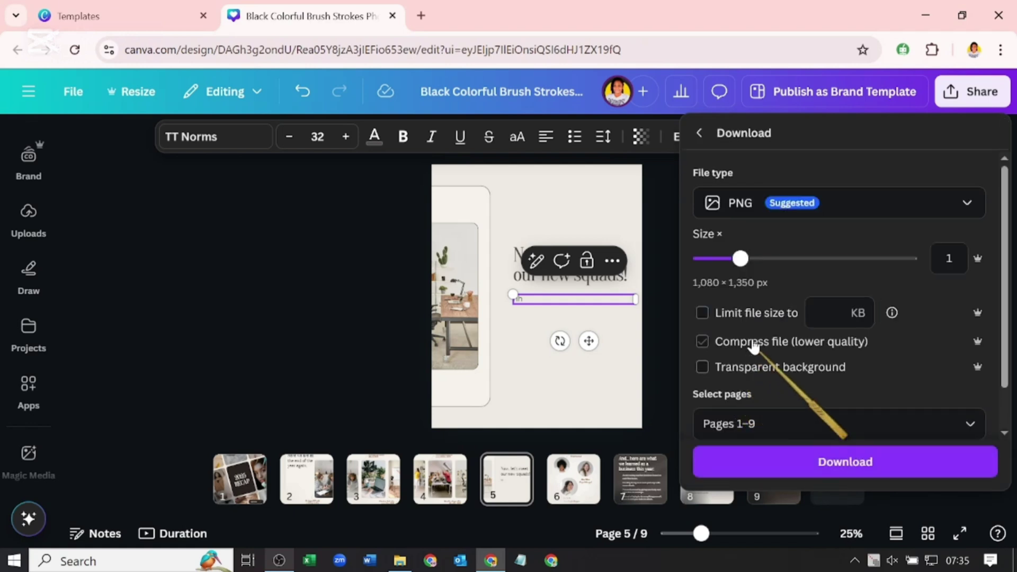
left_click(820, 204)
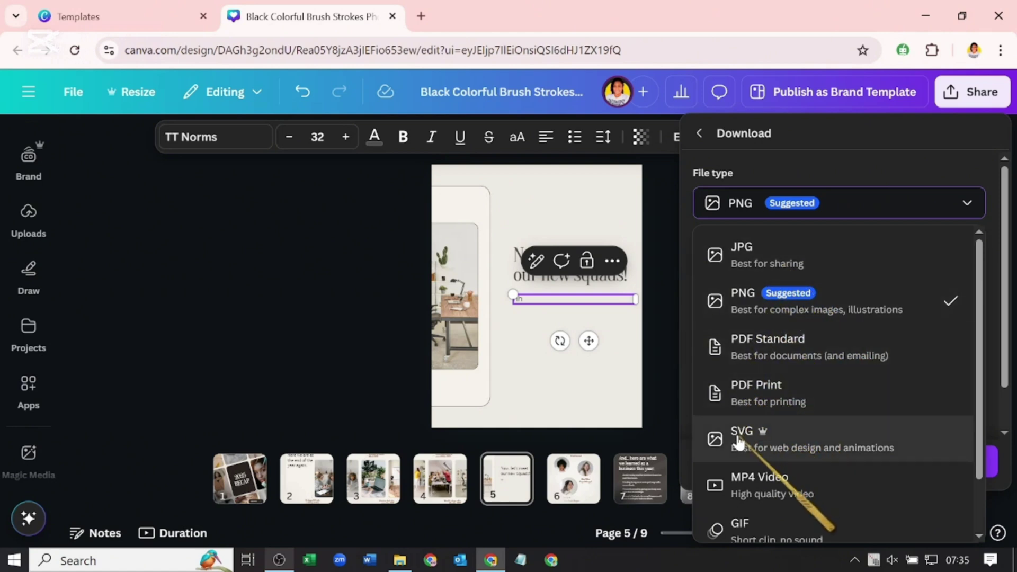
scroll(738, 443, "down", 2)
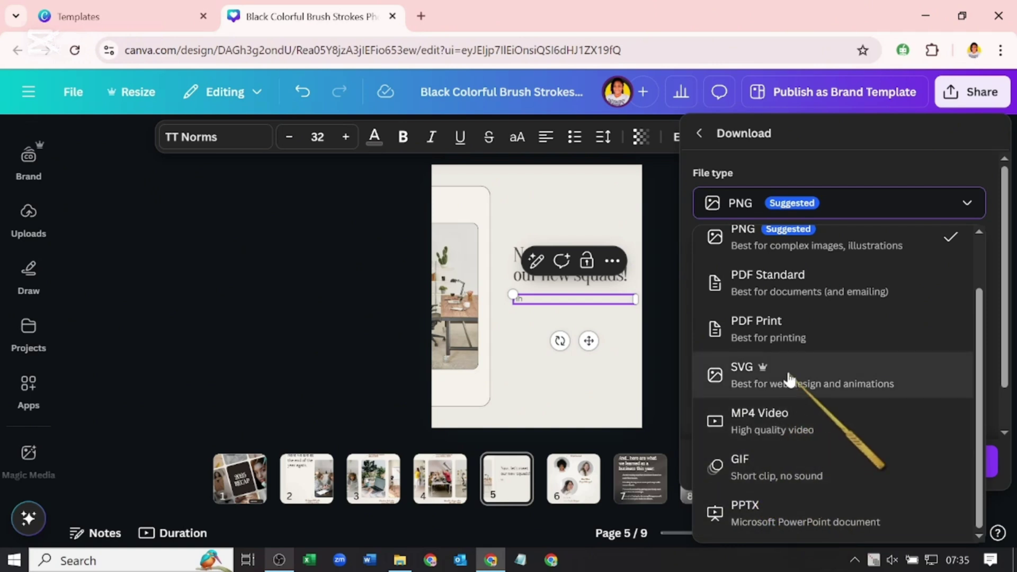
scroll(970, 204, "up", 2)
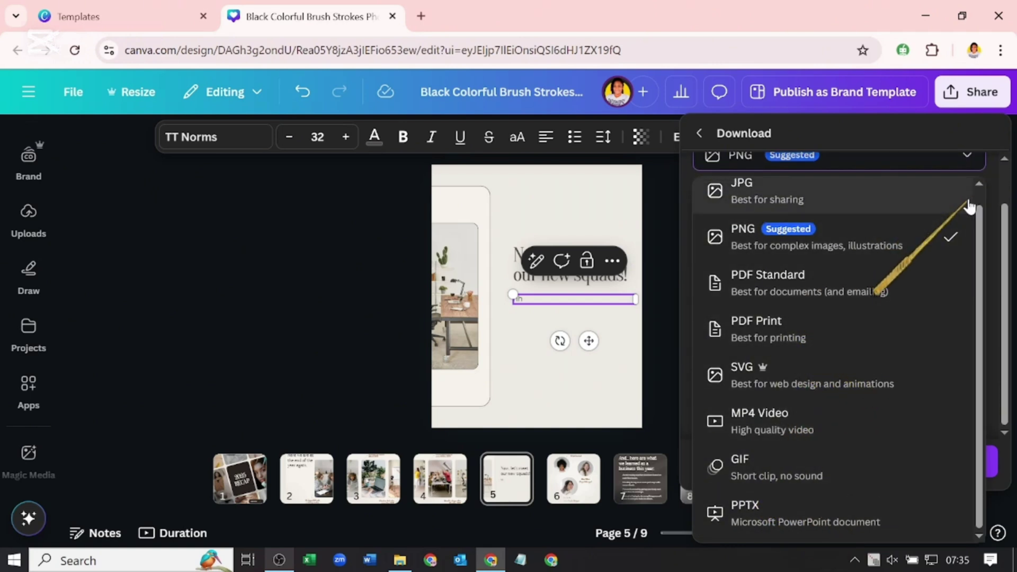
left_click(970, 161)
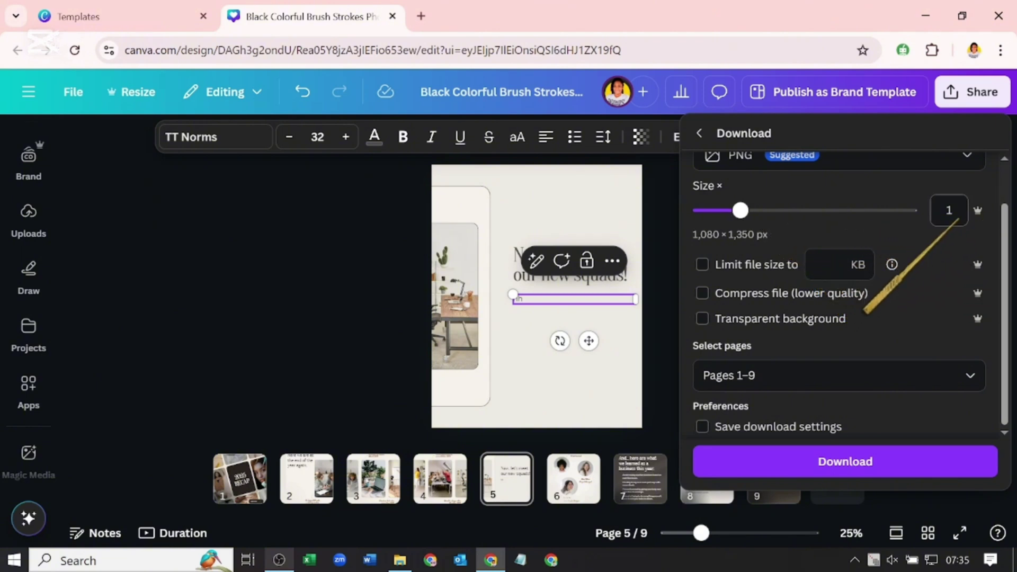
left_click(763, 303)
left_click(764, 303)
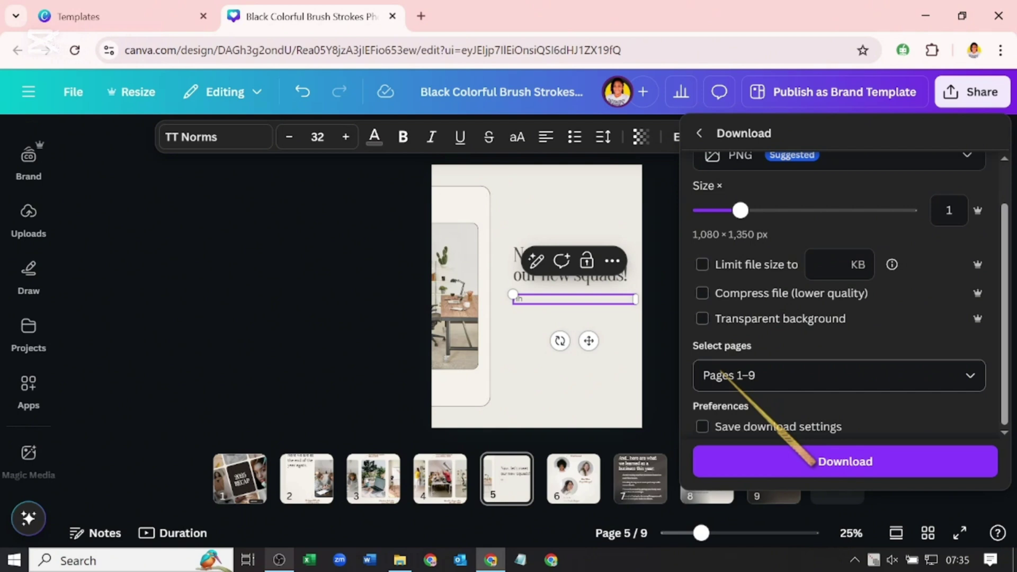
Try limiting the download to the current page, and to pages 4 and 5 instead.
left_click(722, 375)
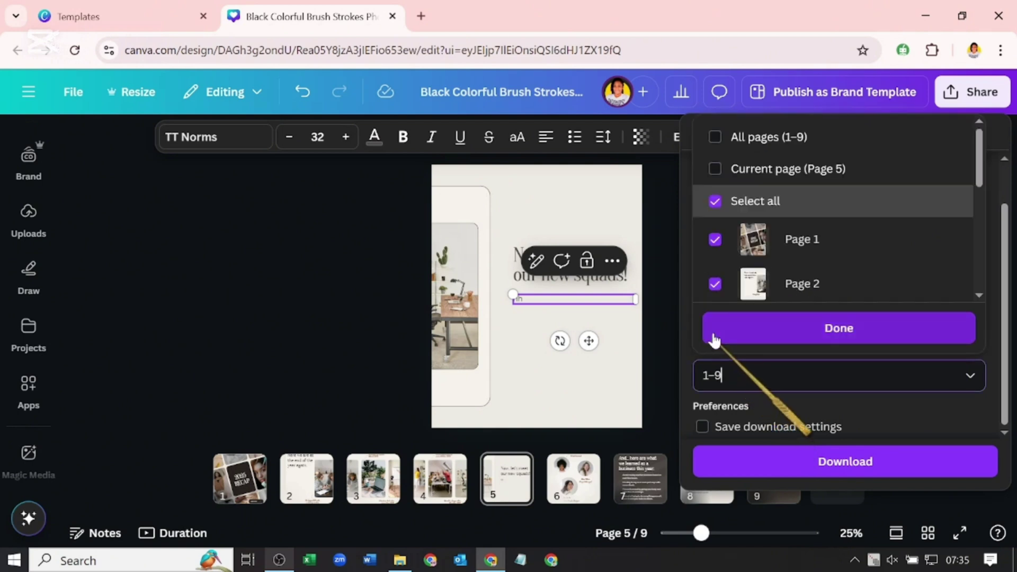
left_click(714, 136)
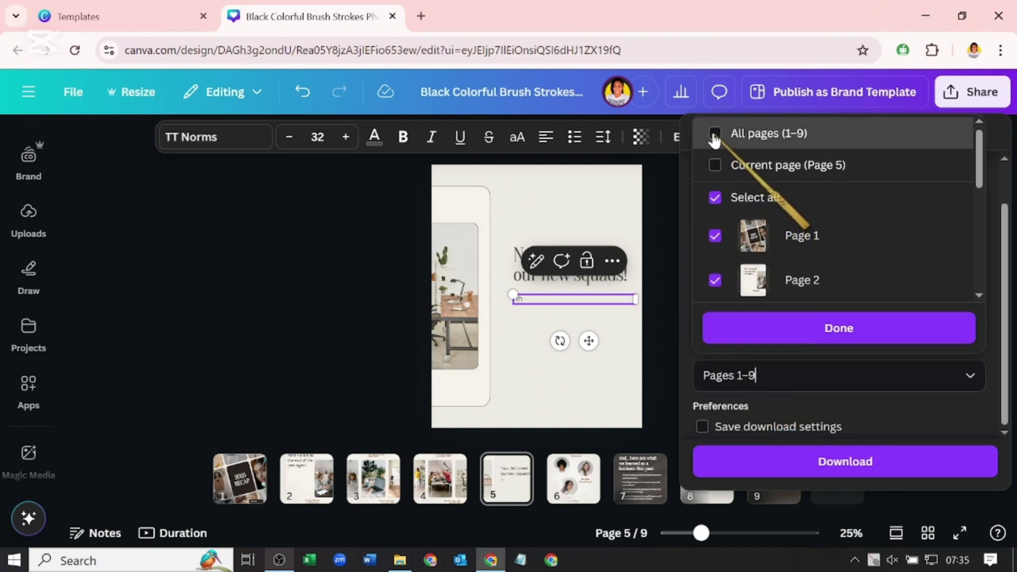
left_click(715, 166)
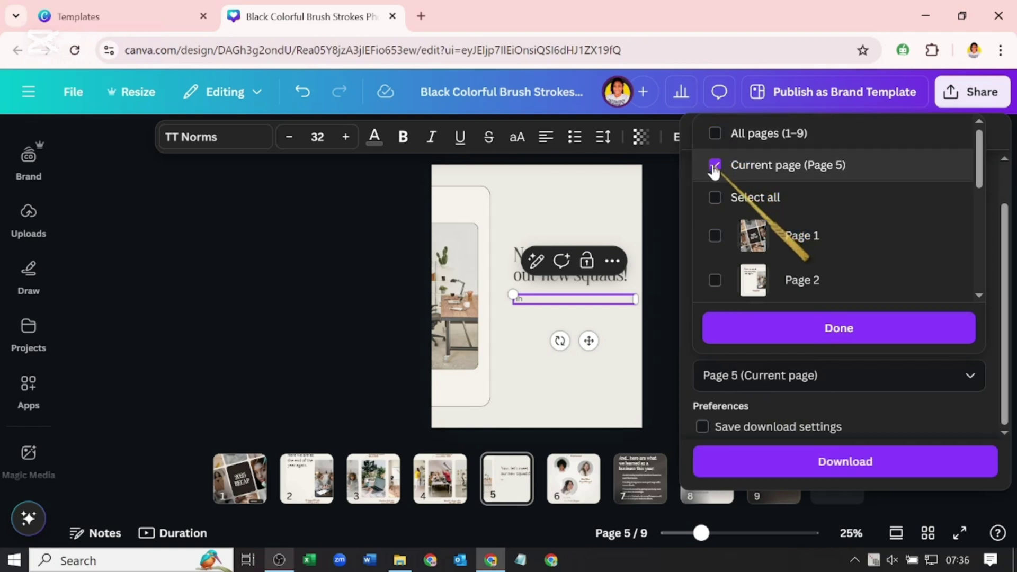
left_click(714, 166)
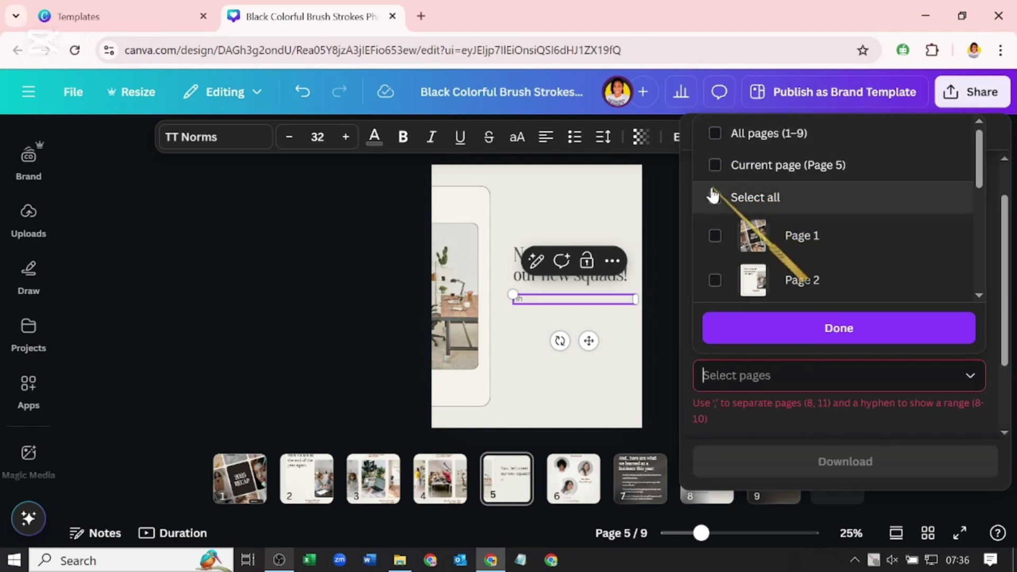
scroll(714, 222, "down", 3)
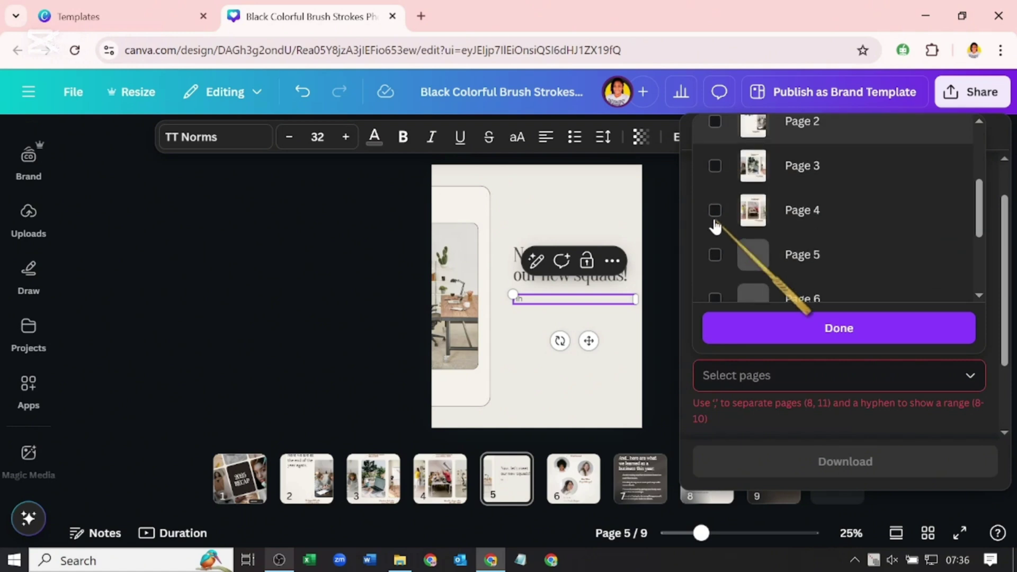
left_click(714, 212)
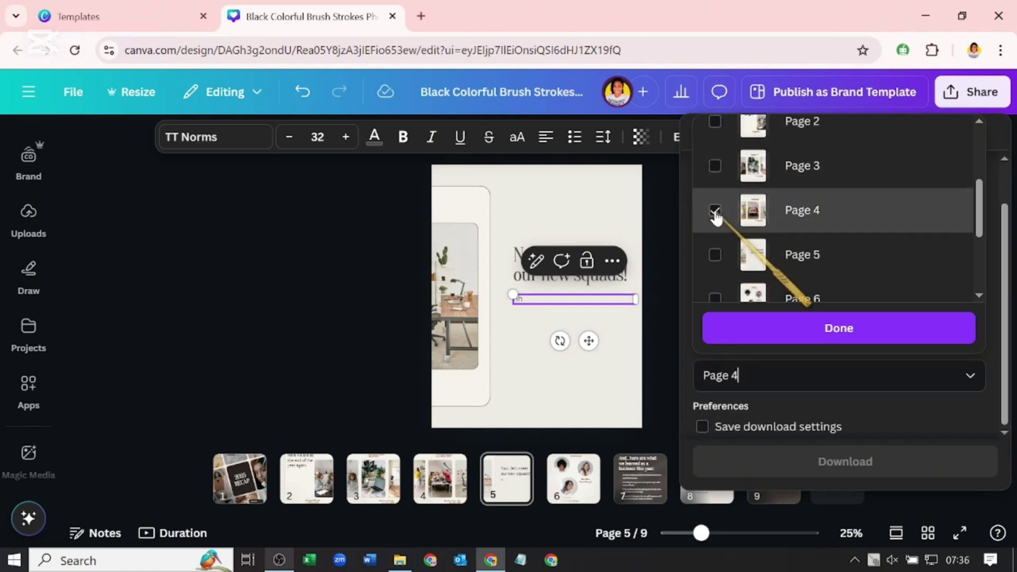
left_click(716, 255)
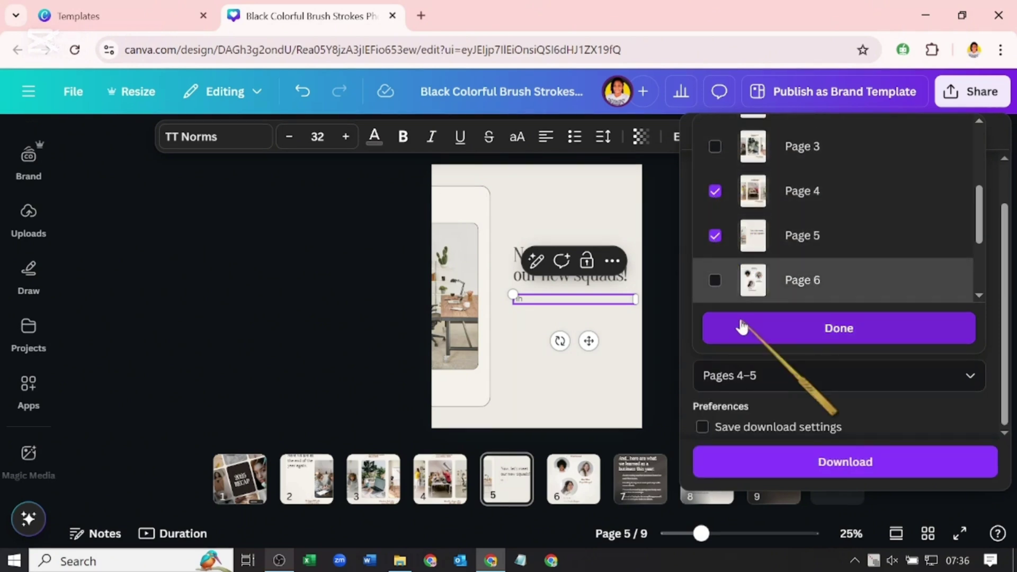
Replace the page selection for the download with page 7 and confirm it.
scroll(726, 255, "up", 3)
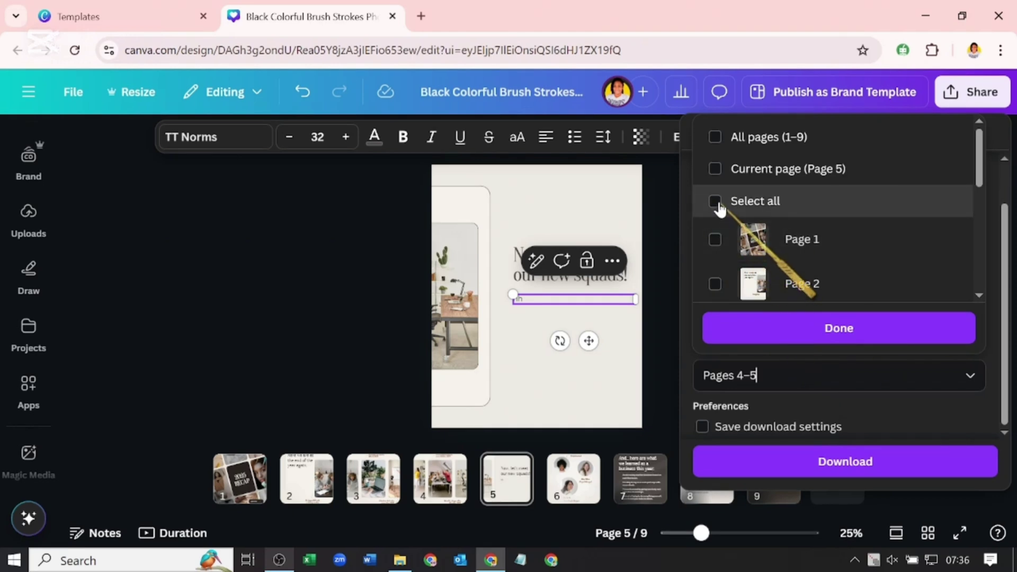
left_click(715, 202)
left_click(722, 326)
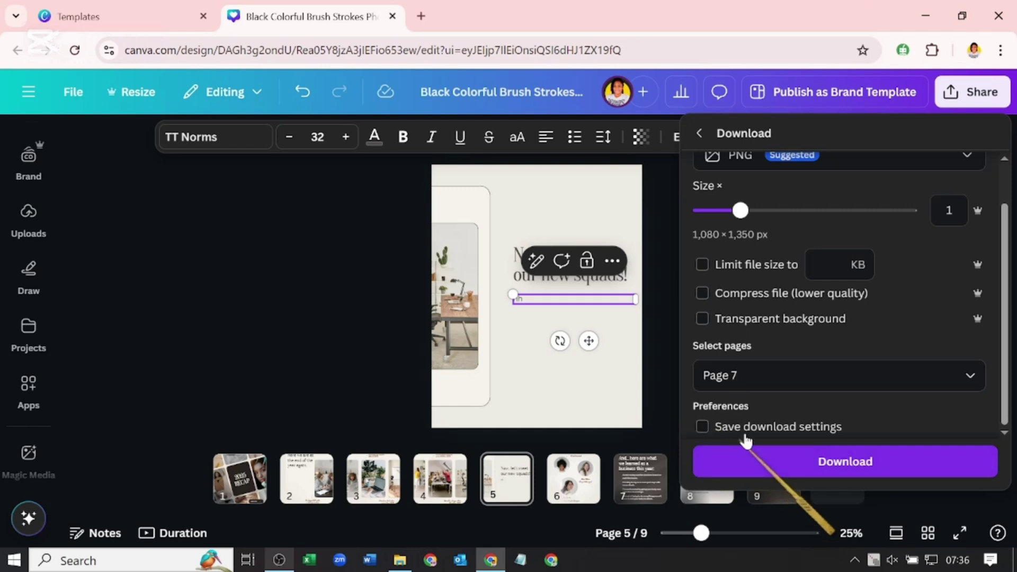
Leave the download settings and create a public template link for the design from its sharing options.
left_click(665, 342)
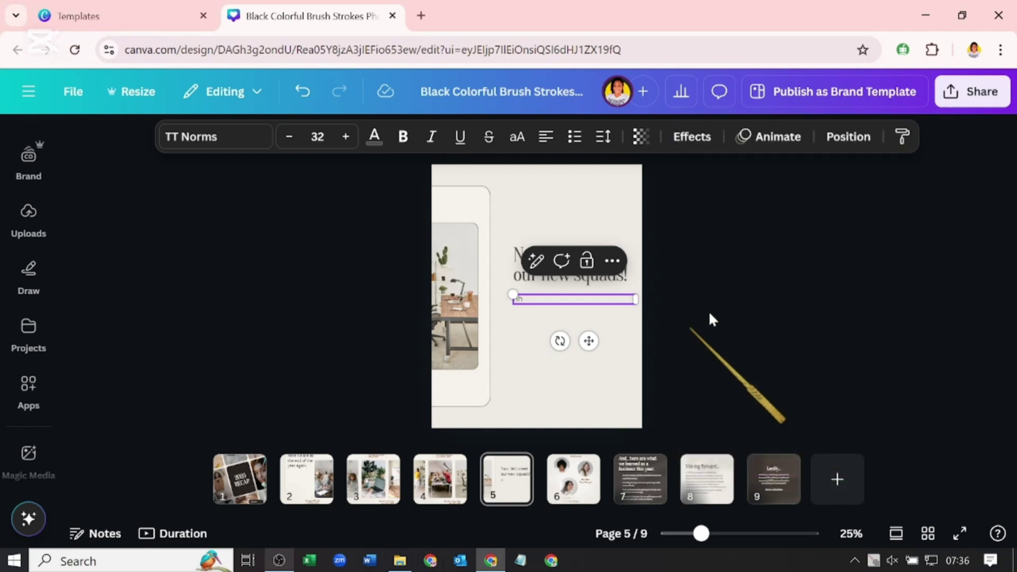
left_click(964, 112)
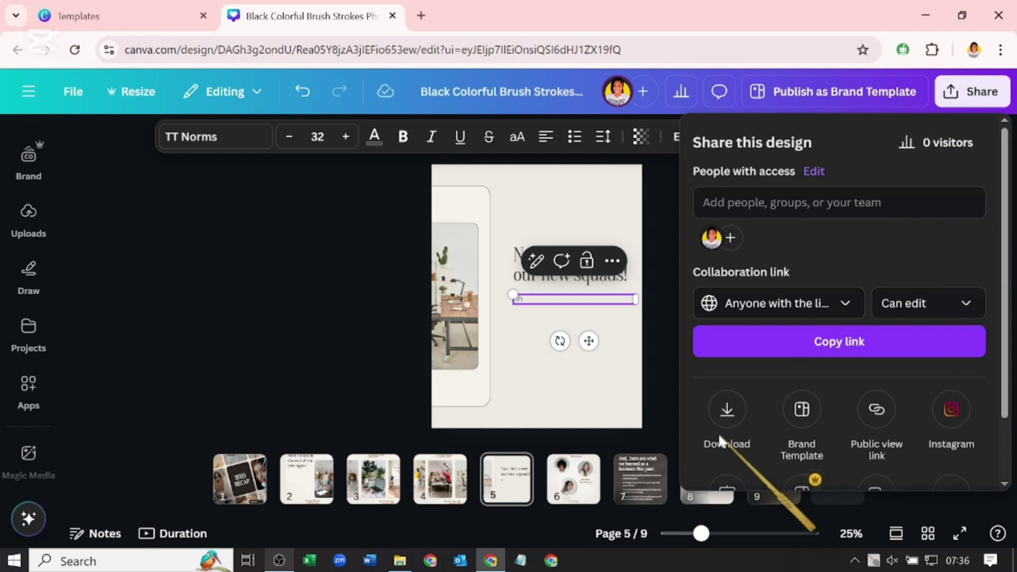
scroll(759, 380, "down", 2)
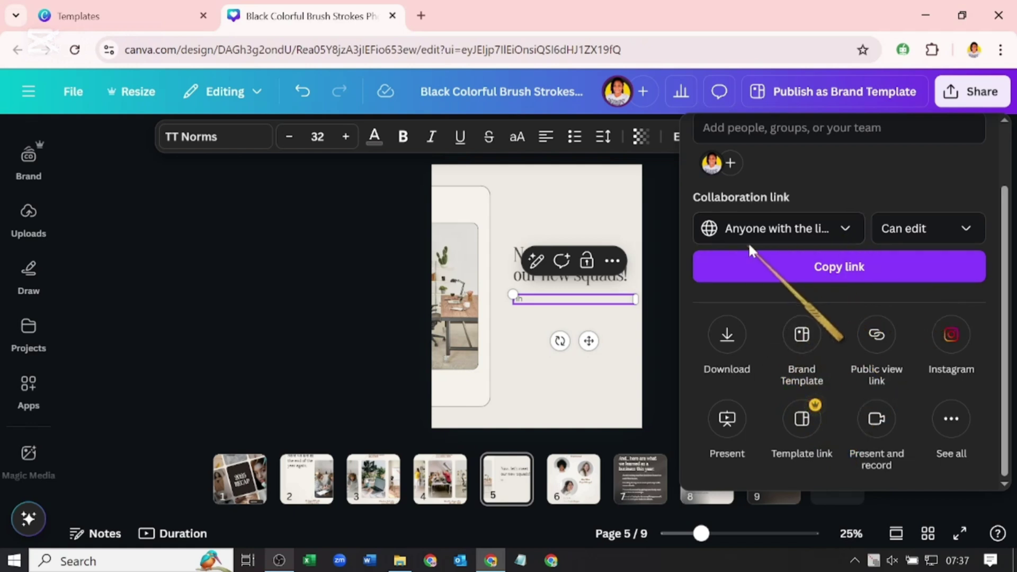
left_click(800, 411)
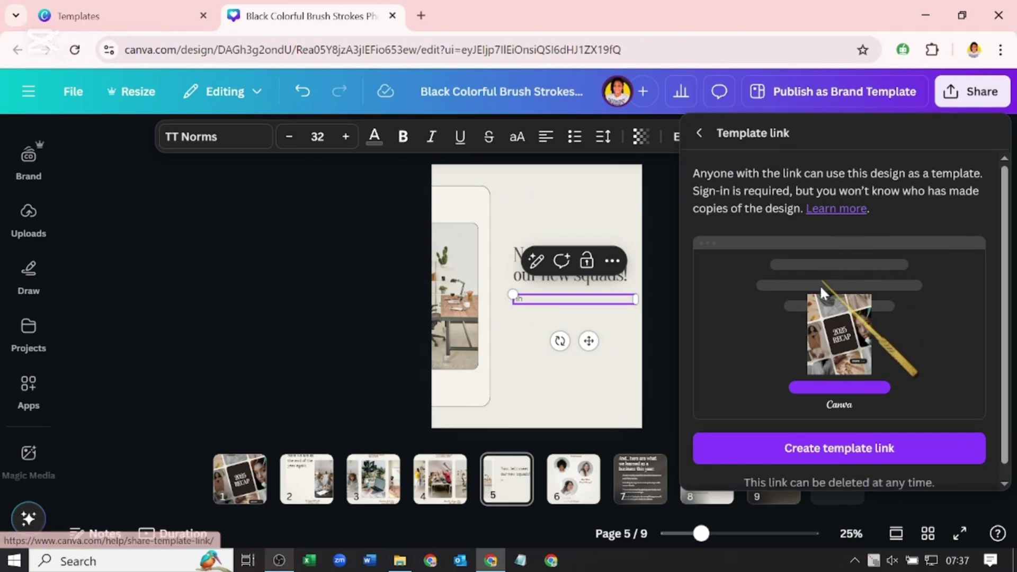
left_click(777, 436)
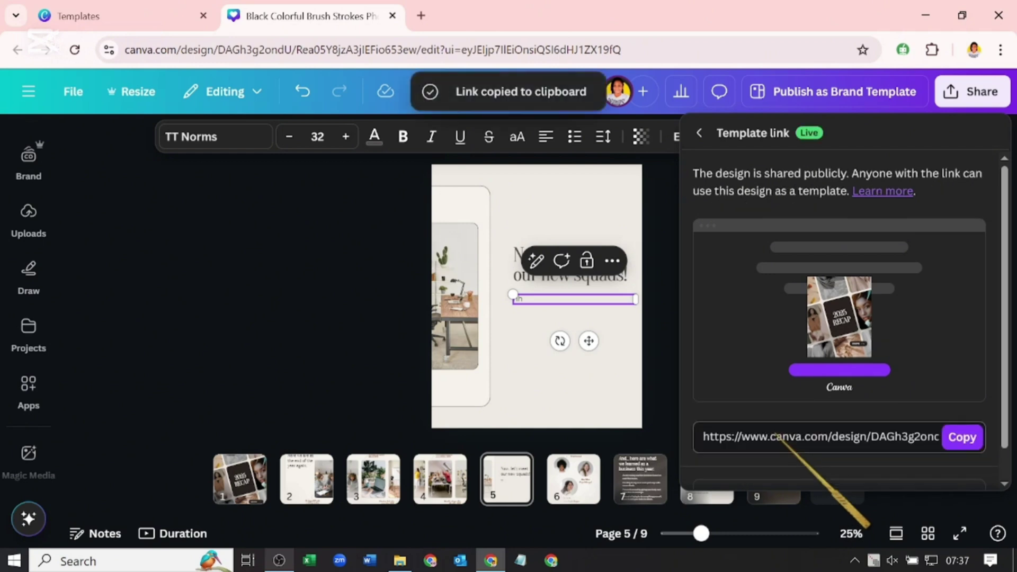
left_click(660, 284)
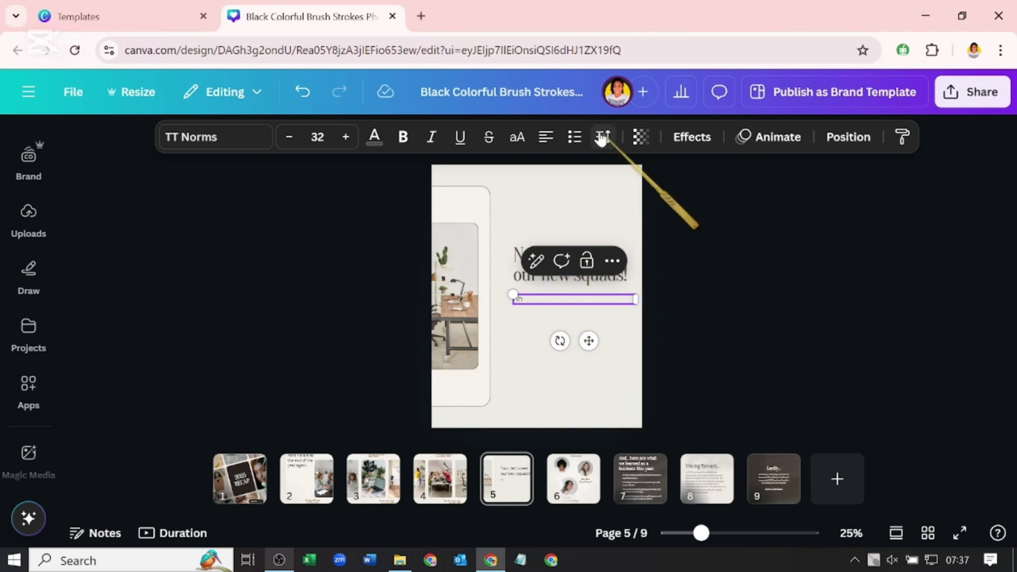
Try the saved 42 × 56 in custom size as the resize option for all pages of the design.
left_click(554, 92)
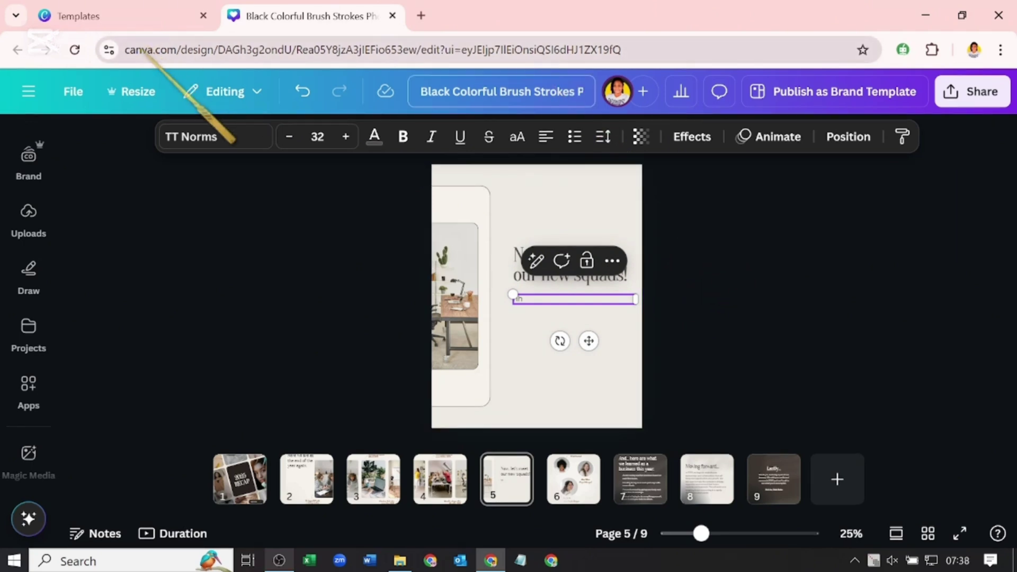
left_click(133, 93)
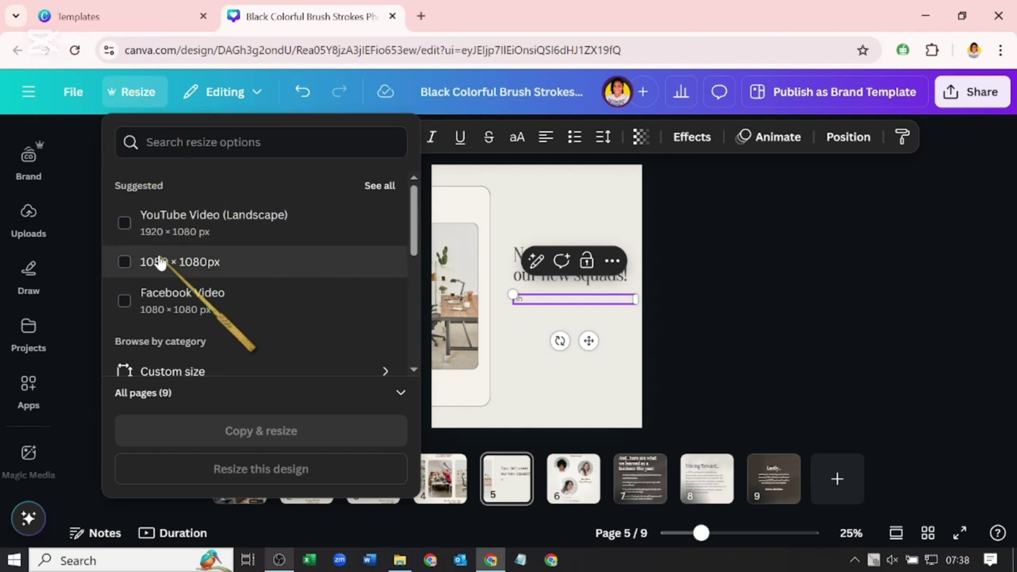
scroll(180, 225, "down", 2)
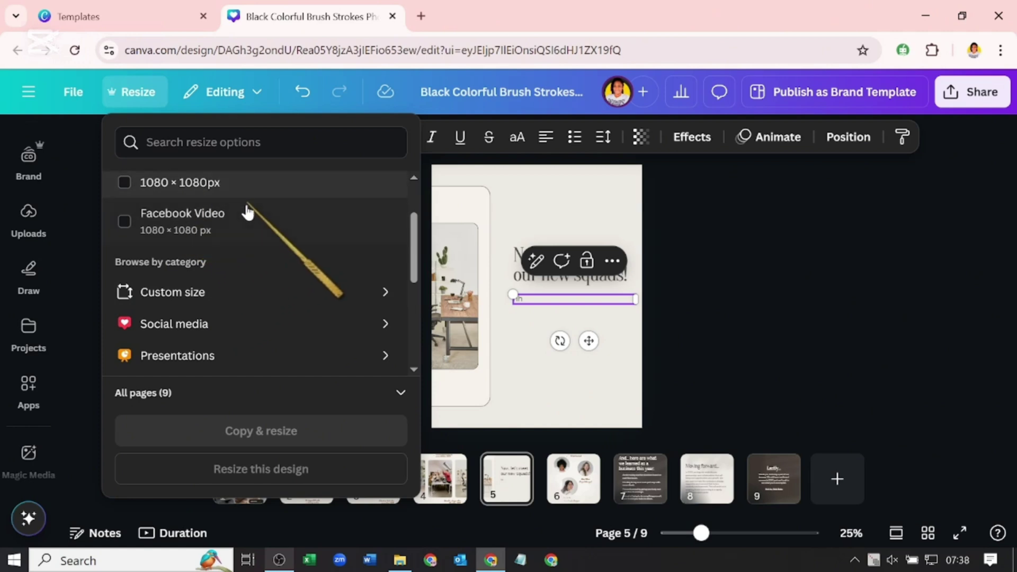
left_click(192, 291)
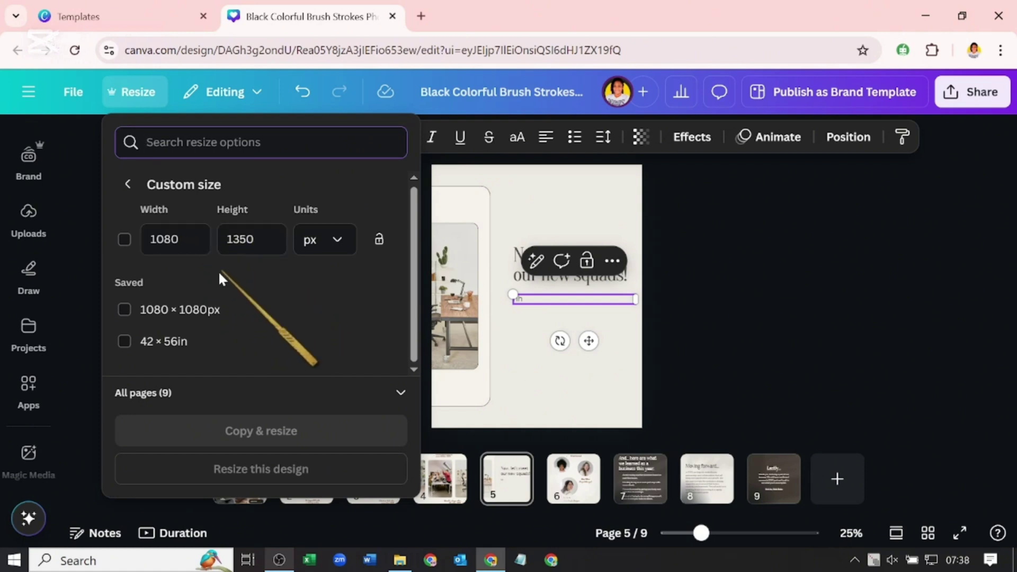
left_click(164, 347)
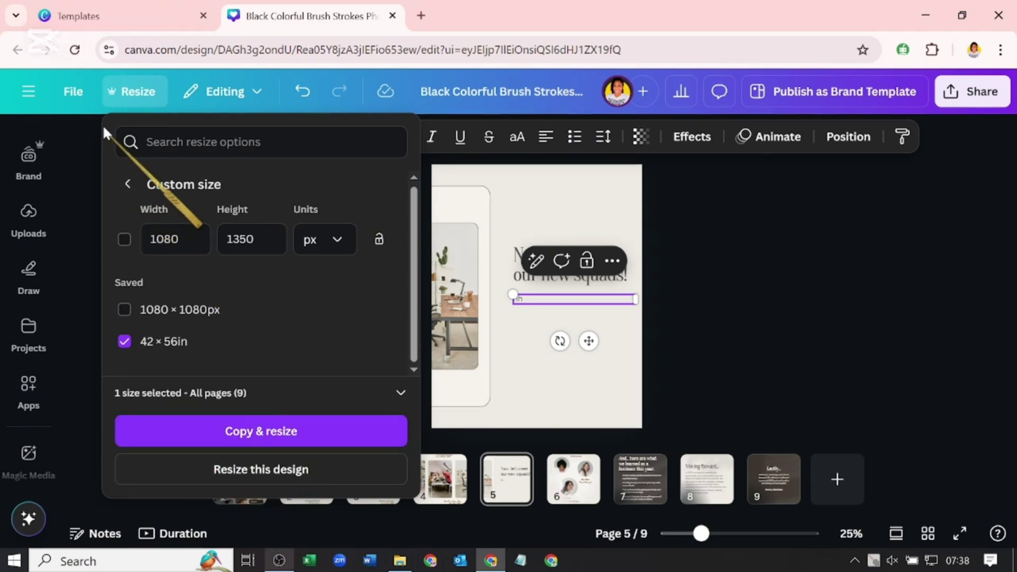
Review the design's file options, including the settings and accessibility entries.
left_click(72, 94)
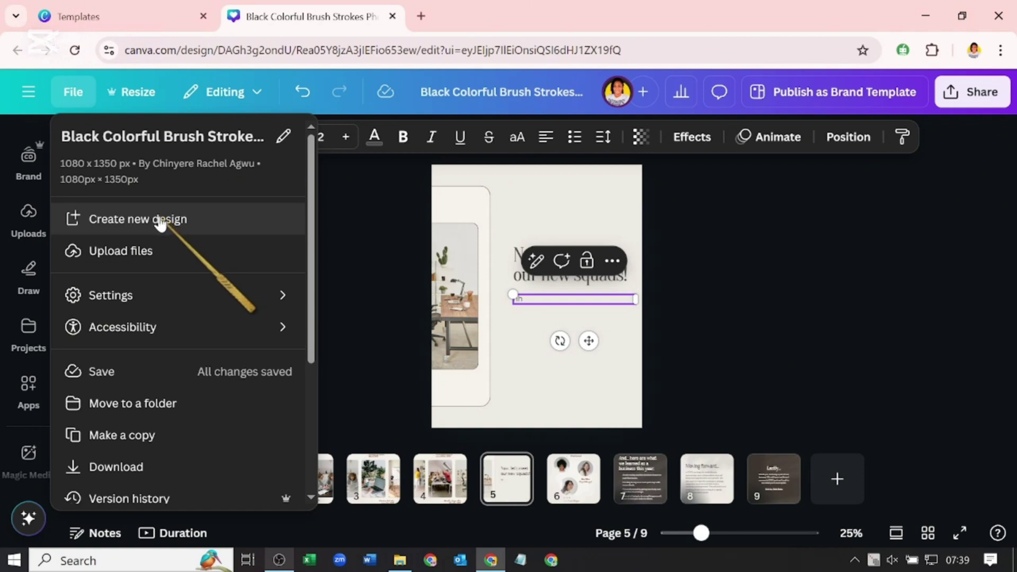
mouse_move(153, 293)
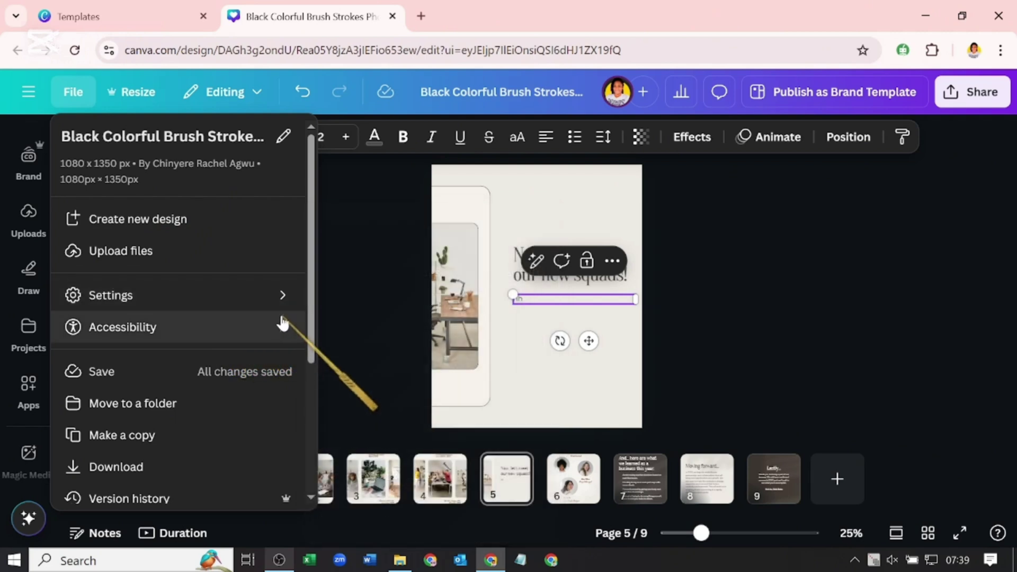
mouse_move(254, 325)
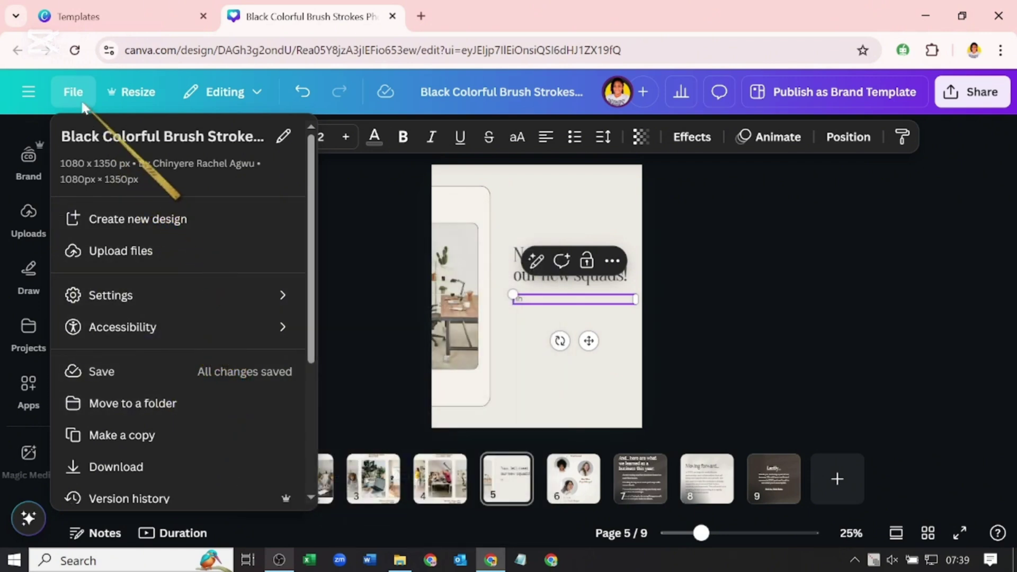
Show the main navigation with the recent designs and close the open carousel design.
left_click(24, 92)
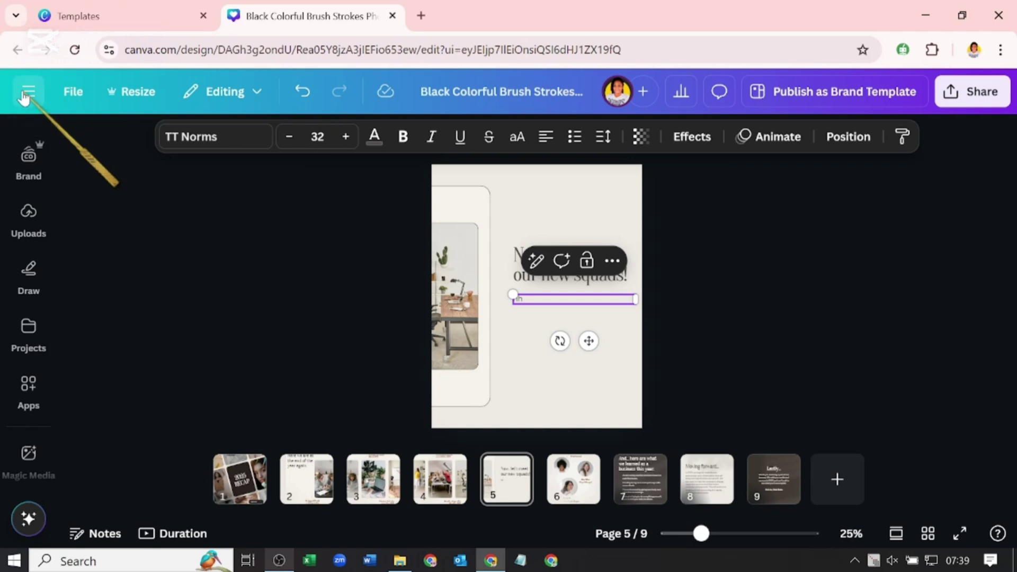
left_click(24, 92)
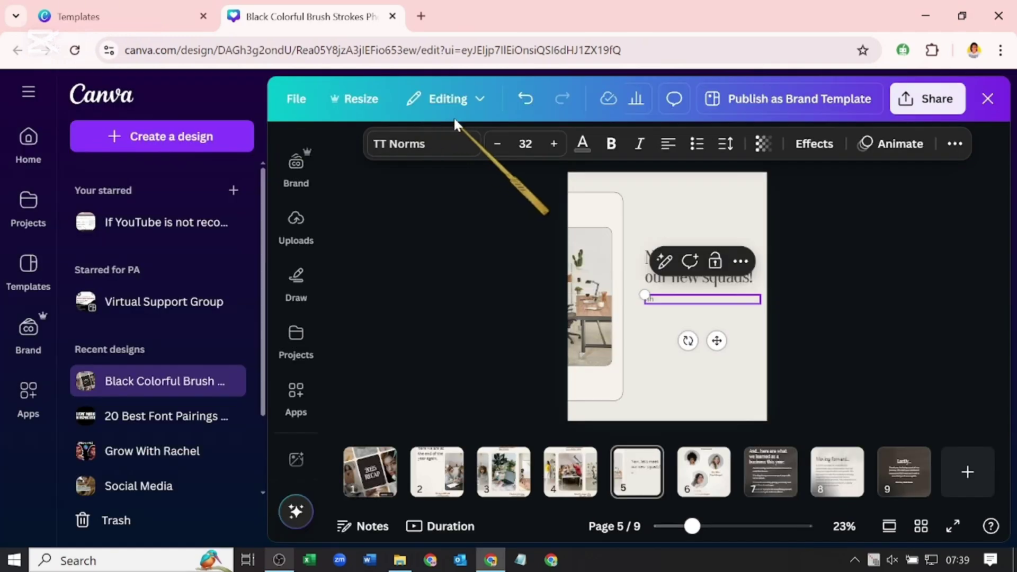
left_click(989, 101)
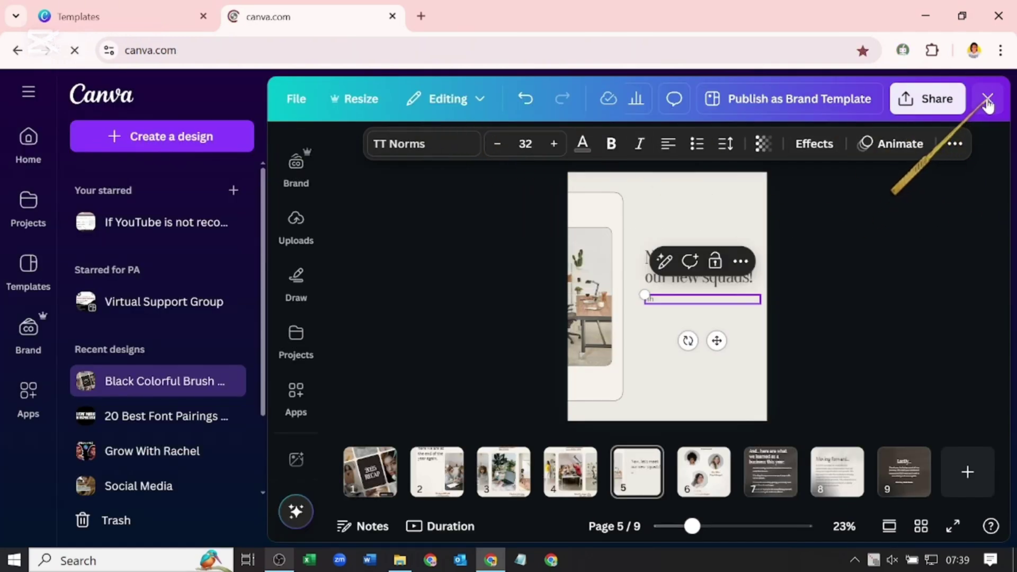